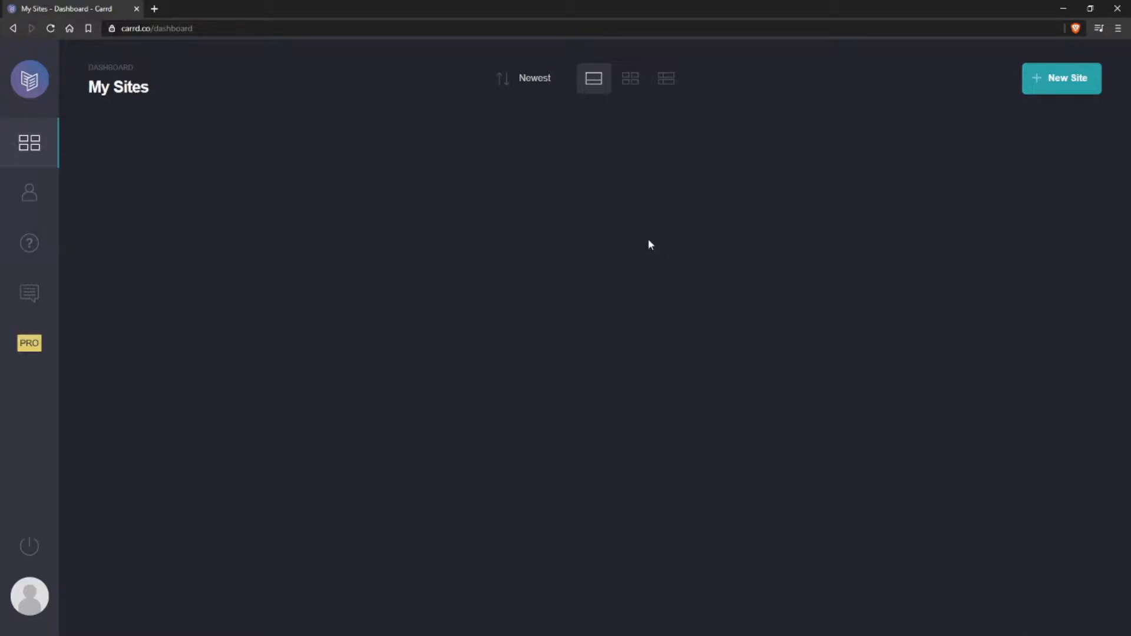
{"action": "left_click", "coordinate": [126, 28]}
{"action": "left_click_drag", "start_coordinate": [148, 28], "coordinate": [174, 32]}
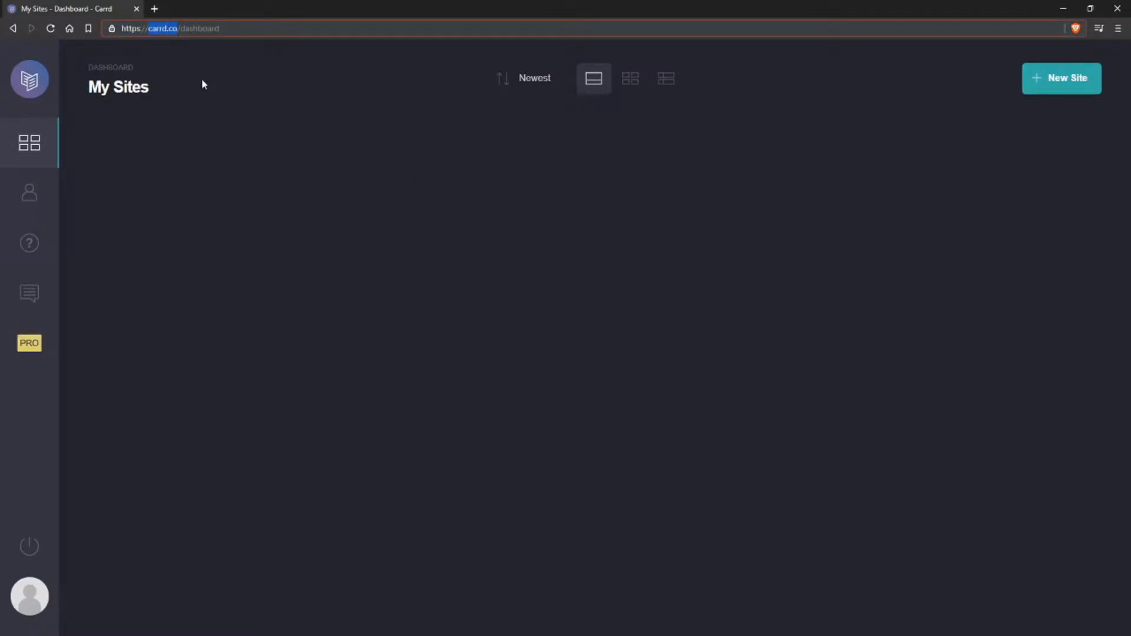
{"action": "left_click", "coordinate": [288, 228]}
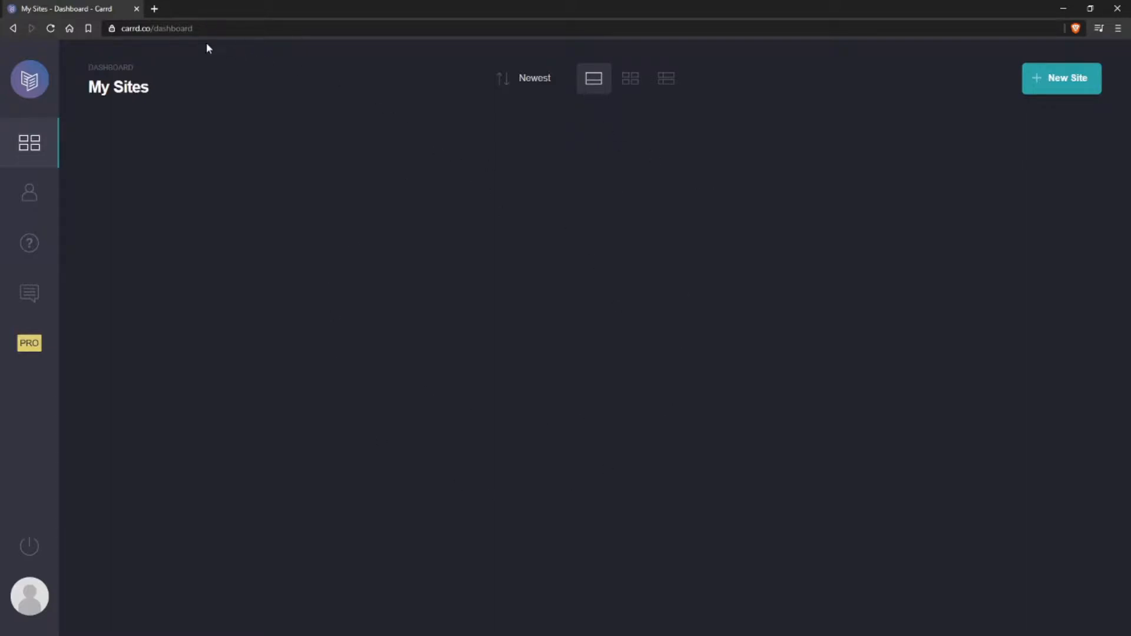
Visit the Carrd home page, return to the dashboard and start a new site
{"action": "left_click", "coordinate": [32, 83]}
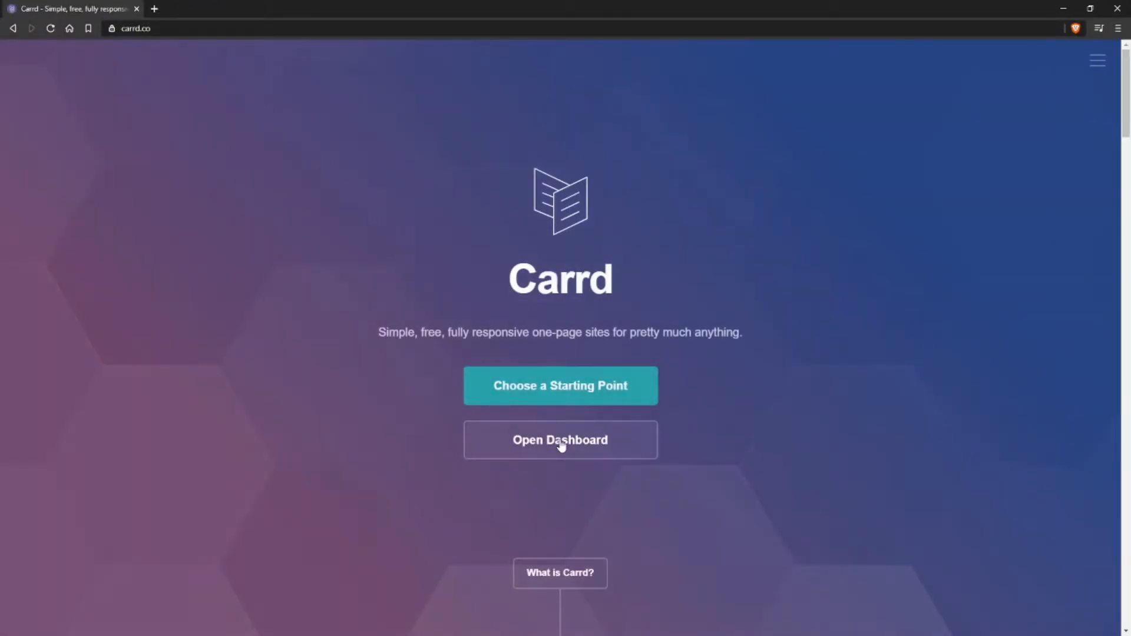
{"action": "left_click", "coordinate": [575, 446]}
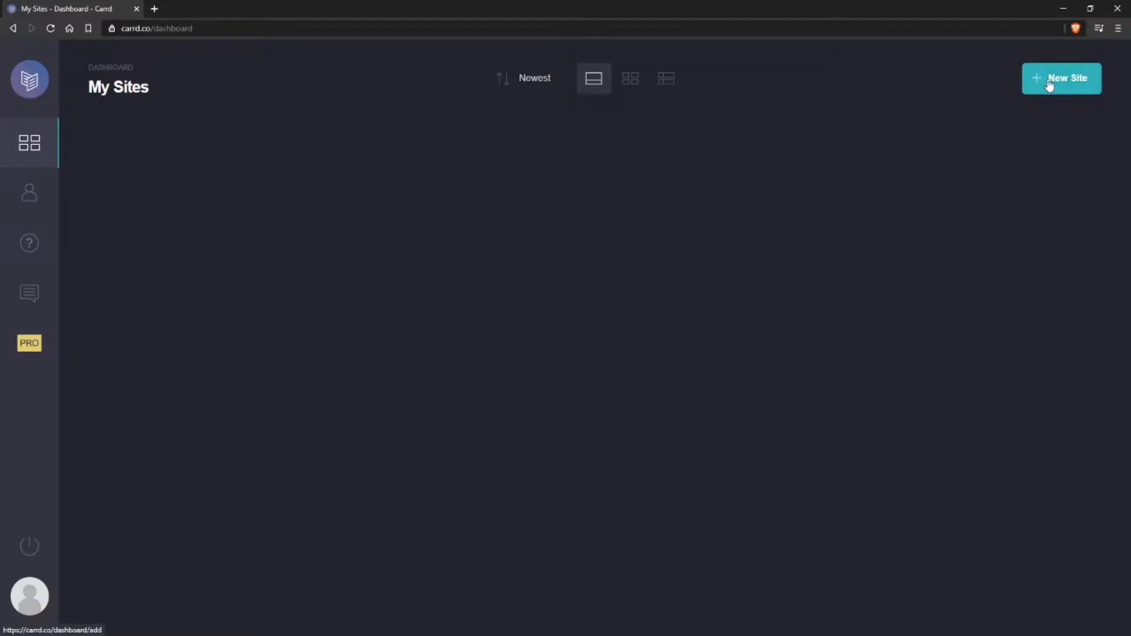
{"action": "left_click", "coordinate": [1049, 85]}
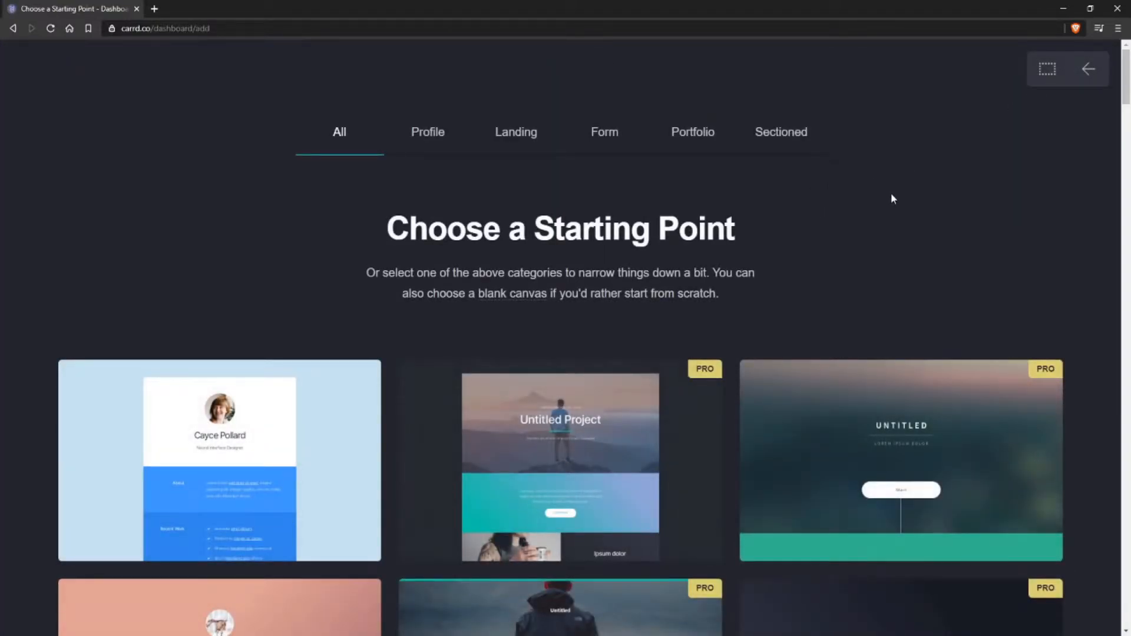
Browse the starting-point templates, including the free and Pro designs in the All category
{"action": "scroll", "coordinate": [1070, 259], "scroll_direction": "down", "scroll_amount": 6}
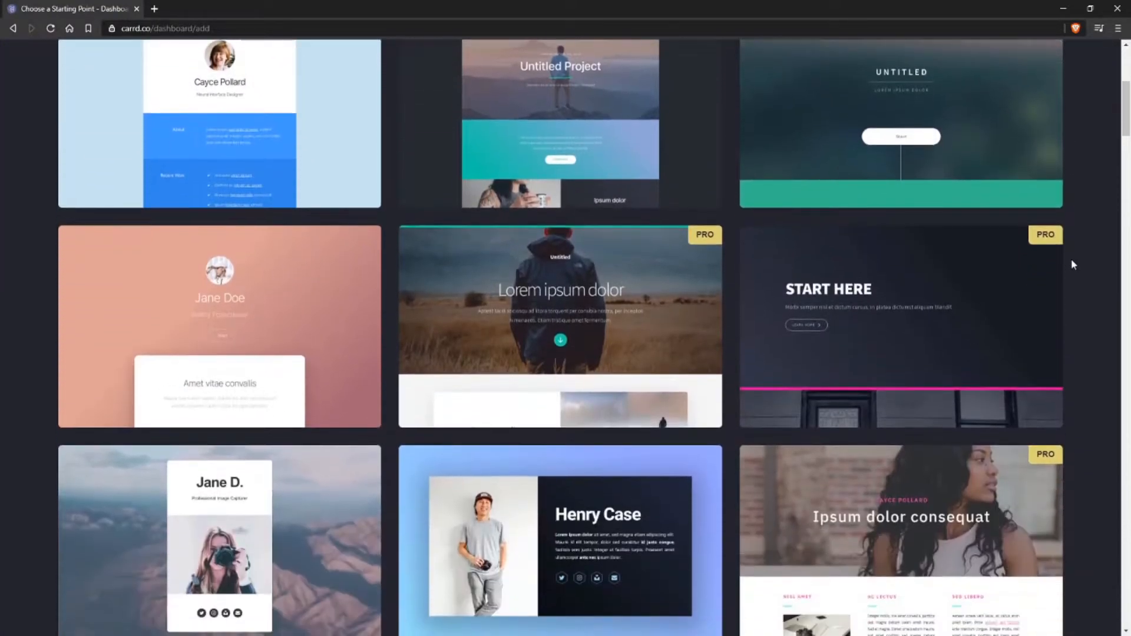
{"action": "scroll", "coordinate": [1070, 260], "scroll_direction": "down", "scroll_amount": 3}
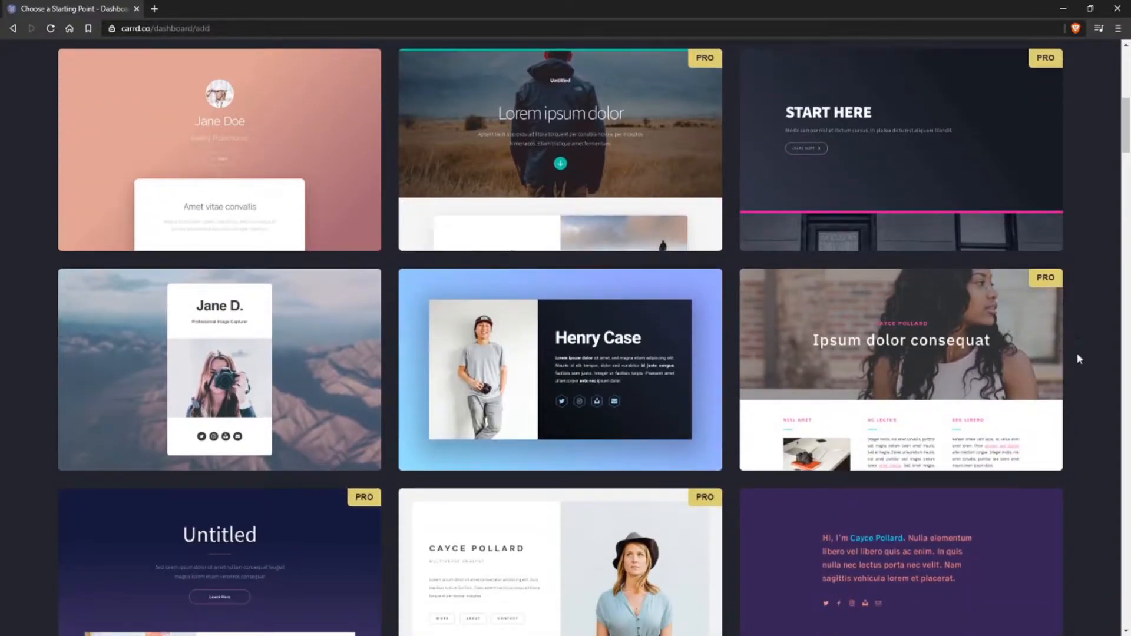
{"action": "mouse_move", "coordinate": [1058, 394]}
{"action": "scroll", "coordinate": [681, 416], "scroll_direction": "down", "scroll_amount": 2}
{"action": "mouse_move", "coordinate": [681, 383]}
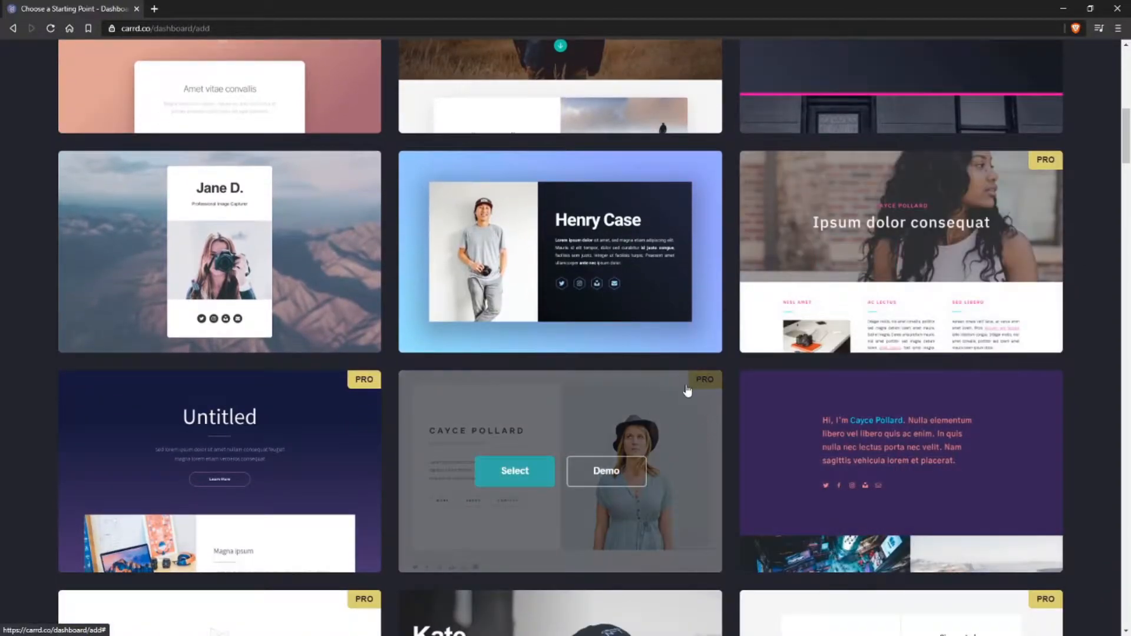
{"action": "scroll", "coordinate": [331, 302], "scroll_direction": "up", "scroll_amount": 4}
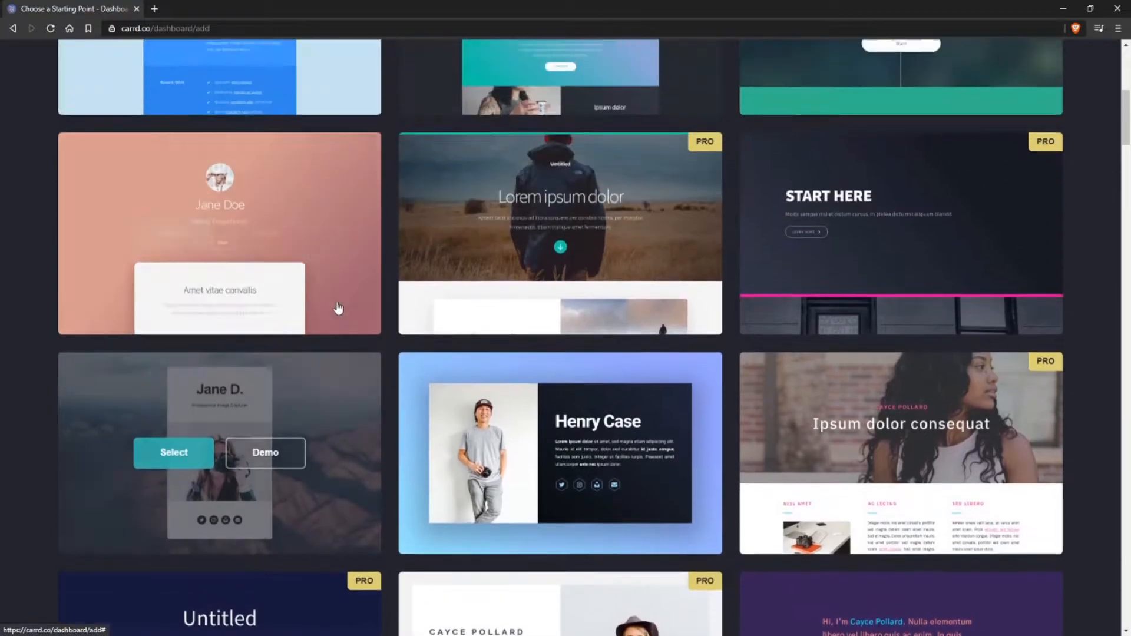
{"action": "scroll", "coordinate": [340, 386], "scroll_direction": "up", "scroll_amount": 3}
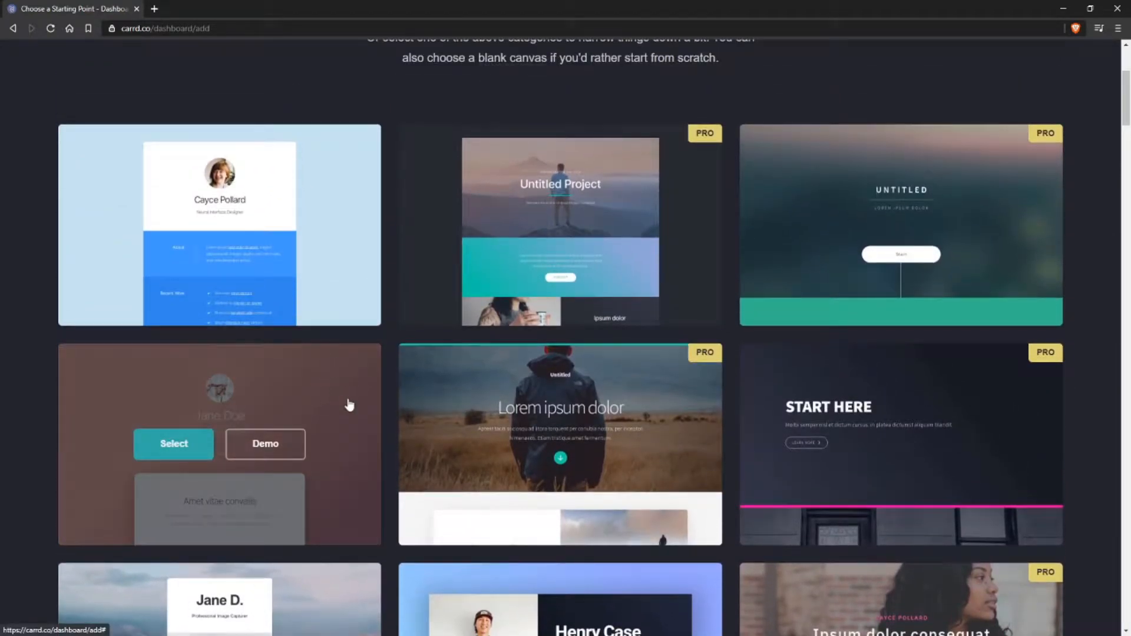
{"action": "scroll", "coordinate": [348, 404], "scroll_direction": "up", "scroll_amount": 2}
{"action": "scroll", "coordinate": [348, 405], "scroll_direction": "up", "scroll_amount": 2}
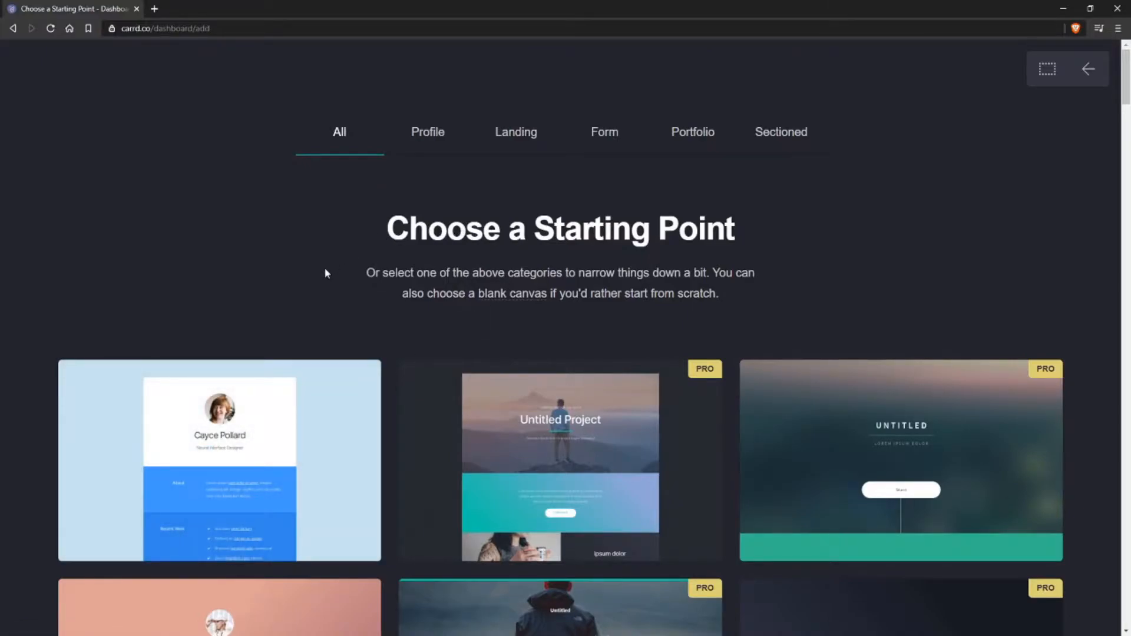
{"action": "mouse_move", "coordinate": [315, 401]}
Start the site from a blank canvas and open the settings of its Page element
{"action": "left_click", "coordinate": [522, 297]}
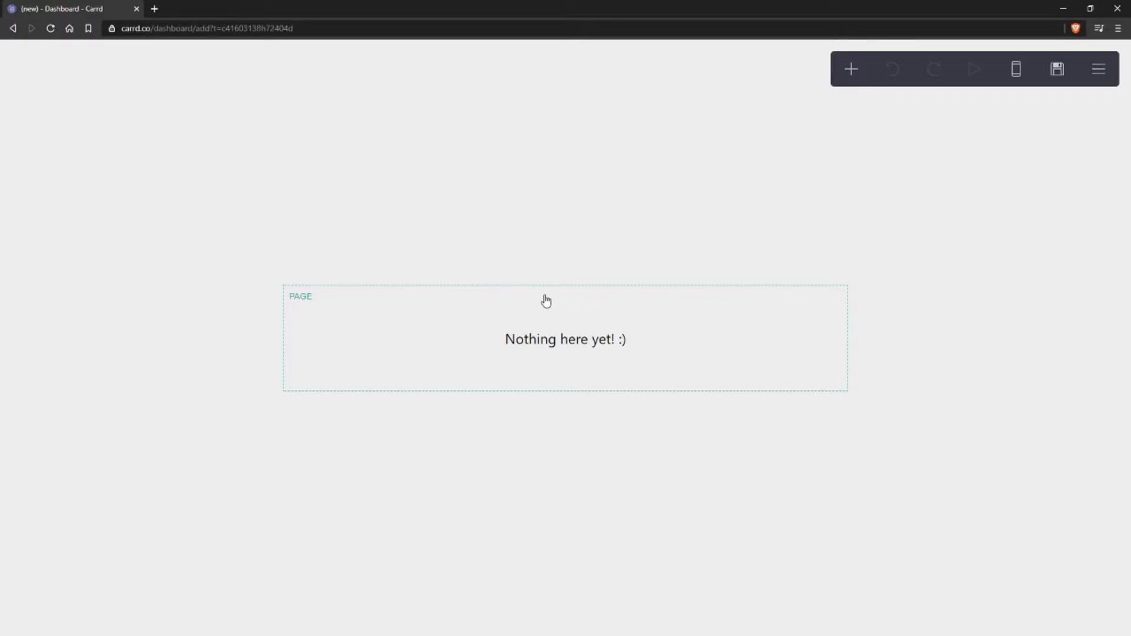
{"action": "left_click", "coordinate": [519, 295]}
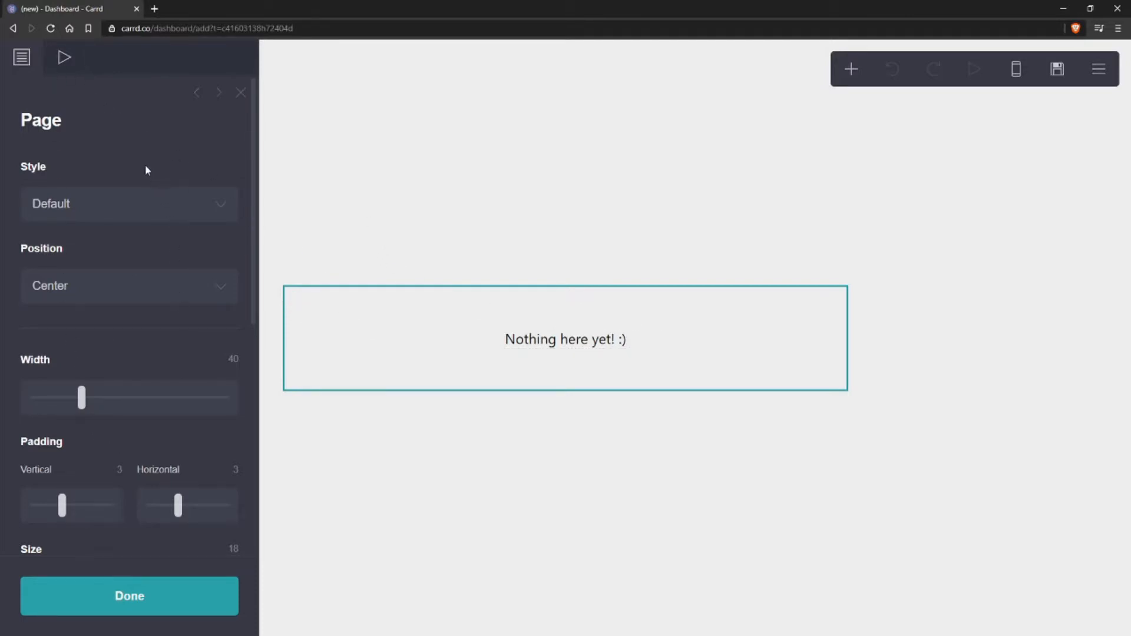
Switch the Page settings panel between the two sides of the editor, leaving it docked on the right
{"action": "left_click", "coordinate": [219, 94]}
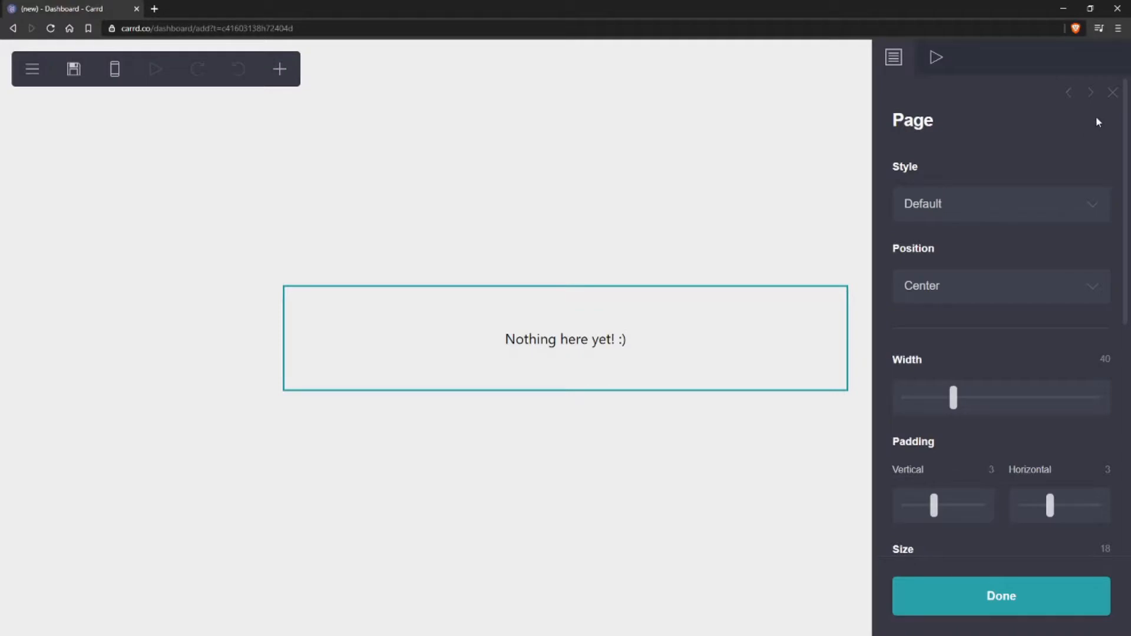
{"action": "left_click", "coordinate": [1067, 93]}
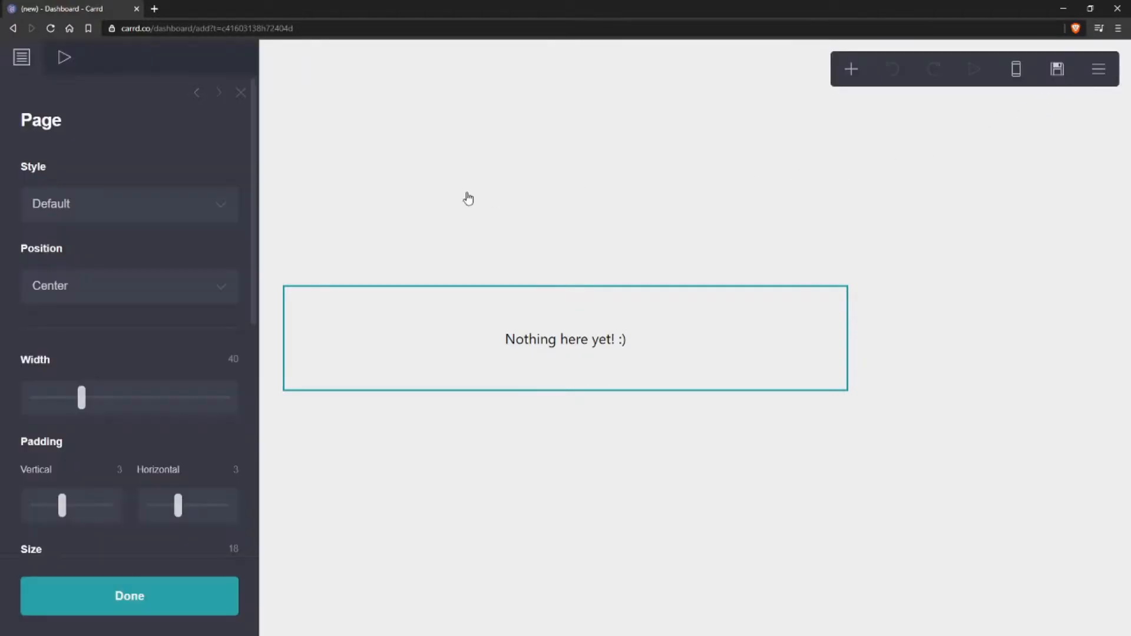
{"action": "left_click", "coordinate": [217, 93]}
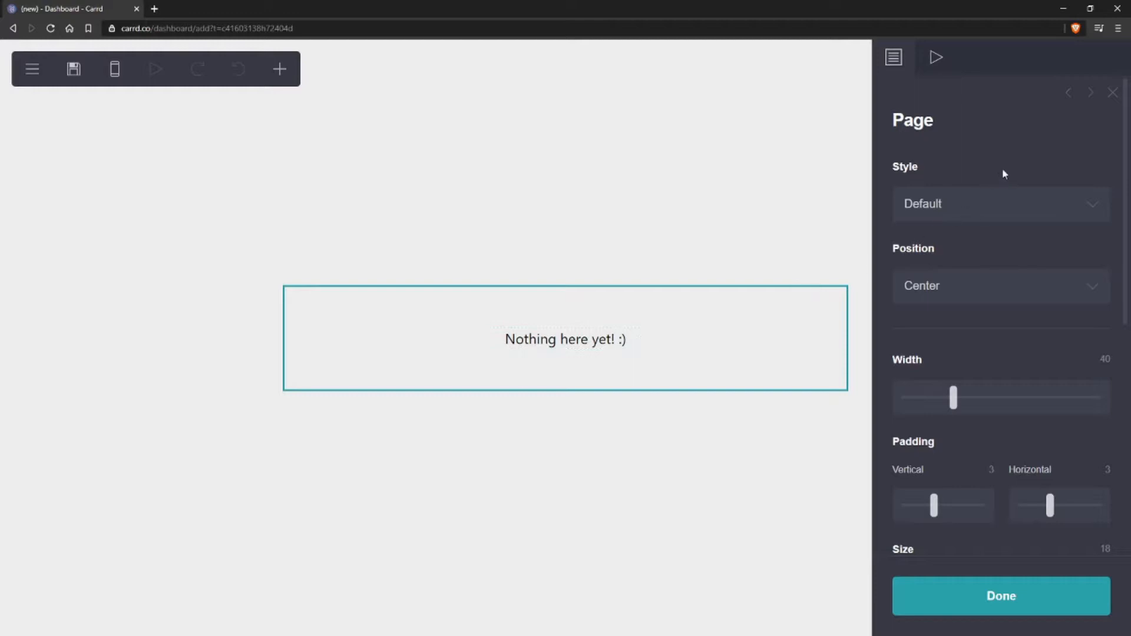
Try the Box, Wide Box and Tall Box styles on the page and return the style to Default
{"action": "left_click", "coordinate": [1001, 202]}
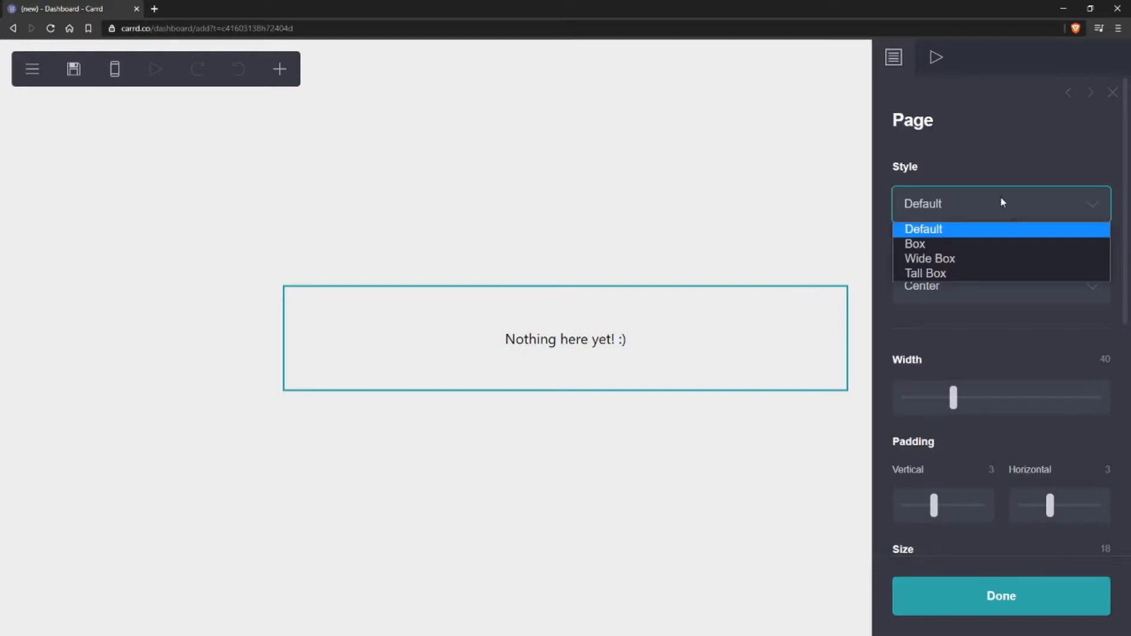
{"action": "left_click", "coordinate": [954, 244]}
{"action": "left_click", "coordinate": [954, 203]}
{"action": "left_click", "coordinate": [948, 258]}
{"action": "left_click", "coordinate": [955, 207]}
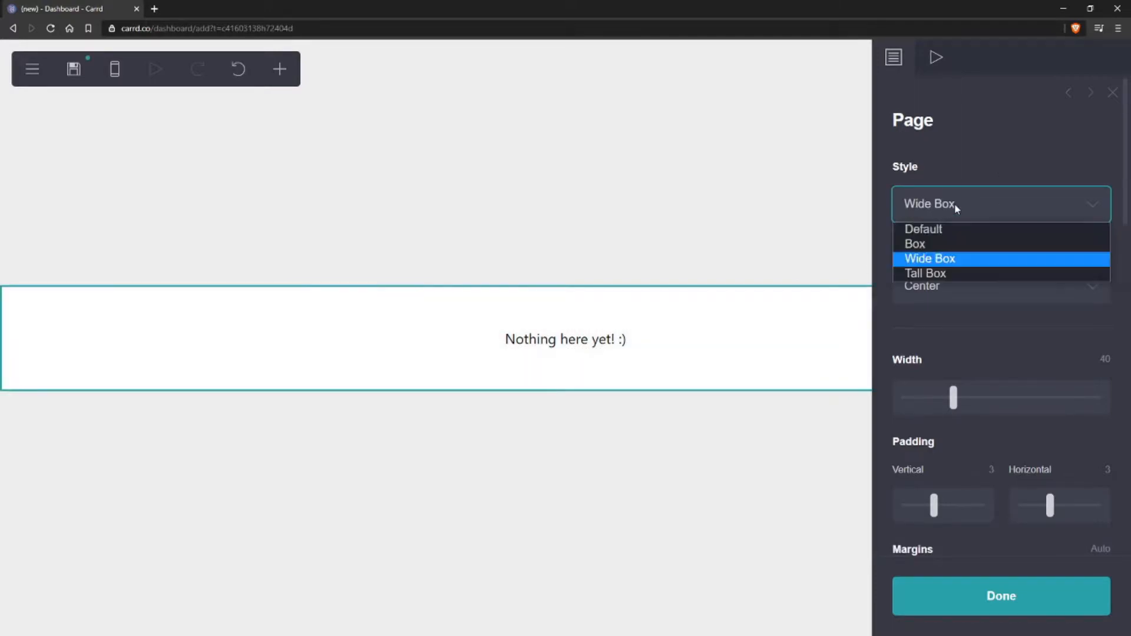
{"action": "left_click", "coordinate": [949, 274]}
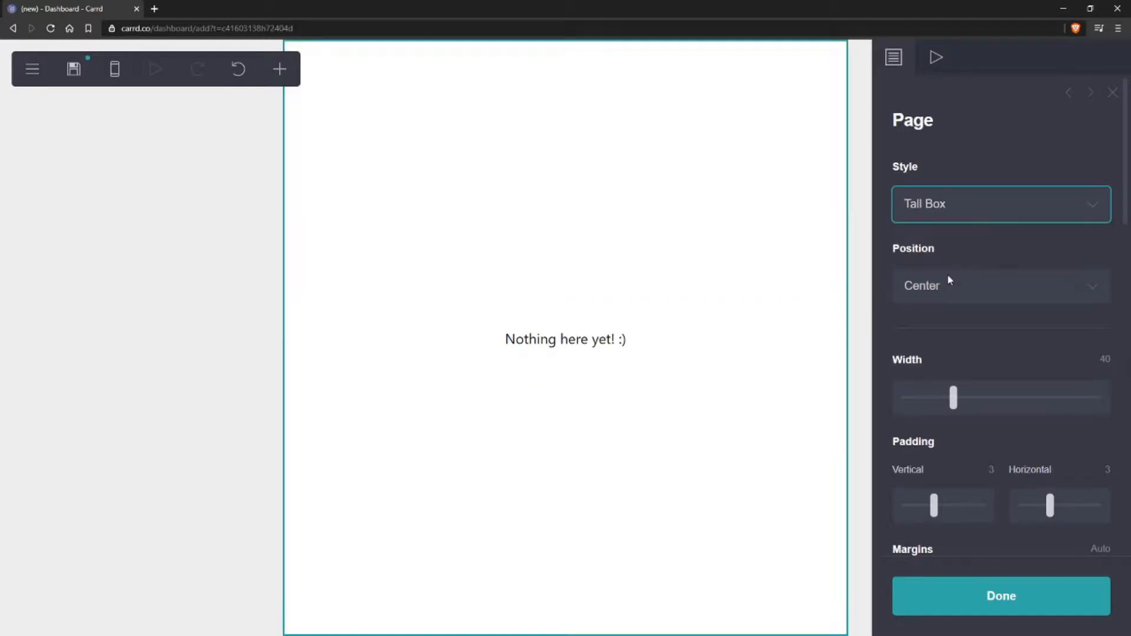
{"action": "left_click", "coordinate": [942, 207]}
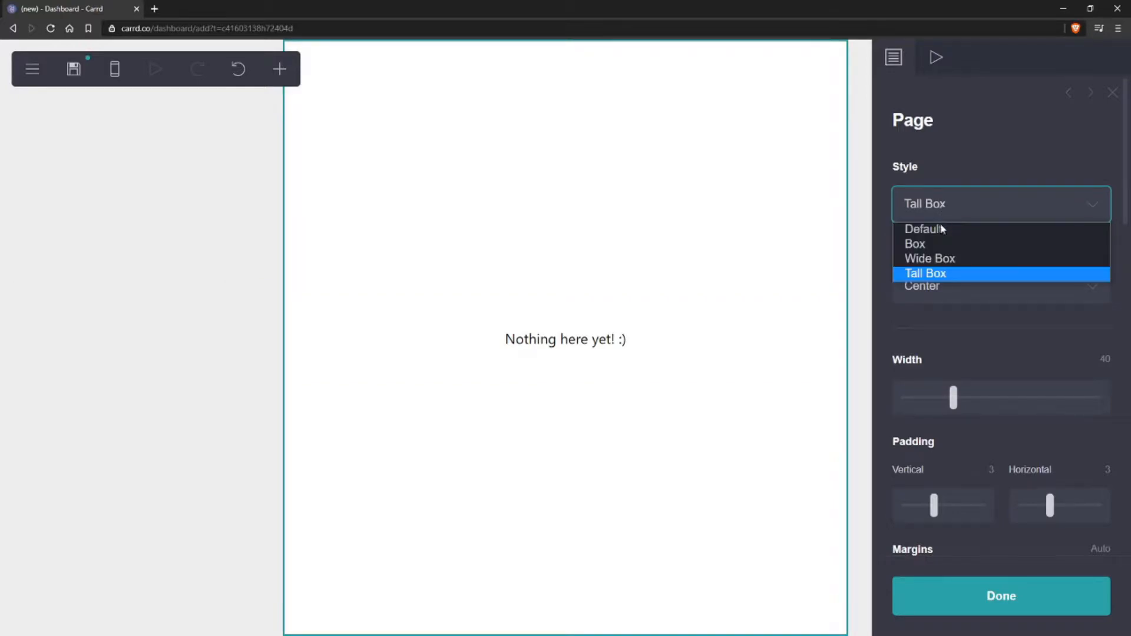
{"action": "left_click", "coordinate": [943, 258]}
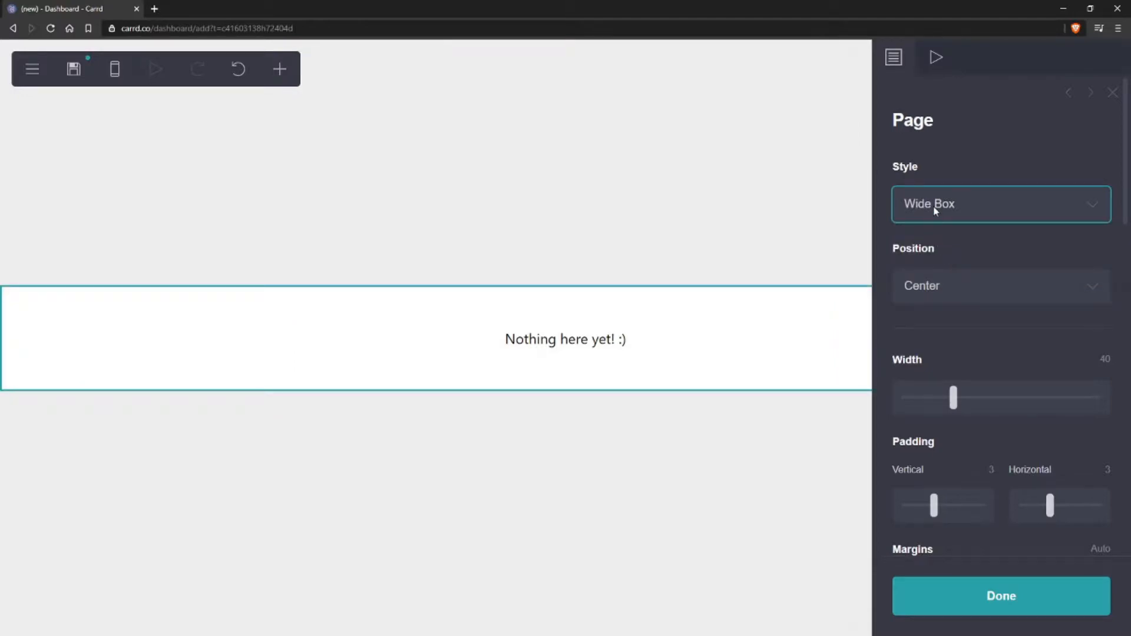
{"action": "left_click", "coordinate": [935, 210]}
{"action": "left_click", "coordinate": [913, 243]}
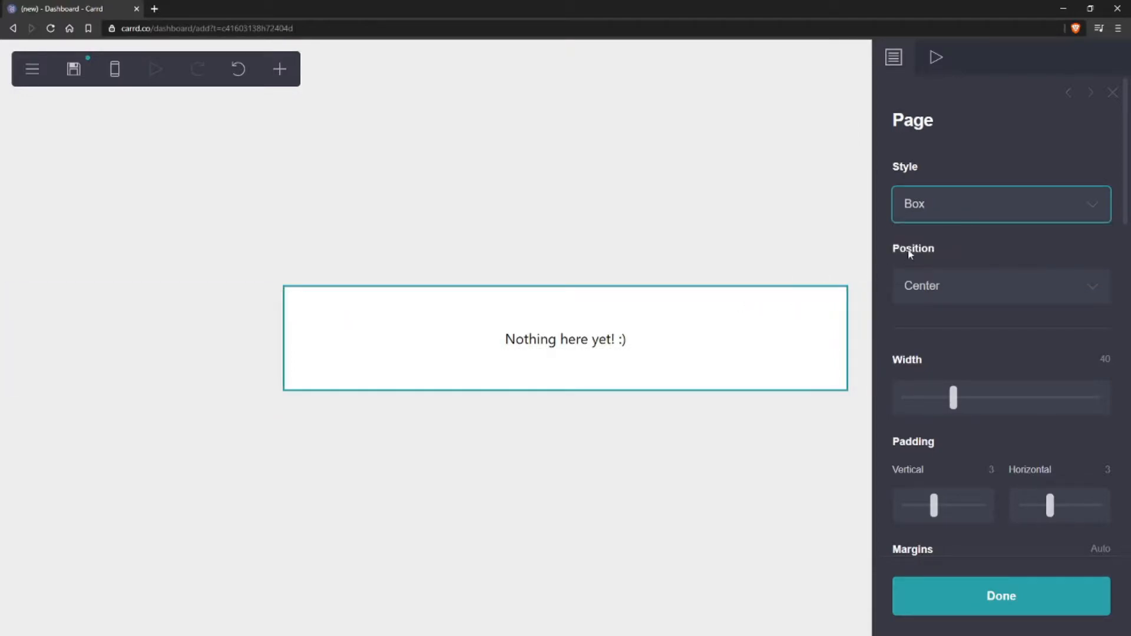
{"action": "left_click", "coordinate": [933, 217]}
{"action": "left_click", "coordinate": [934, 230]}
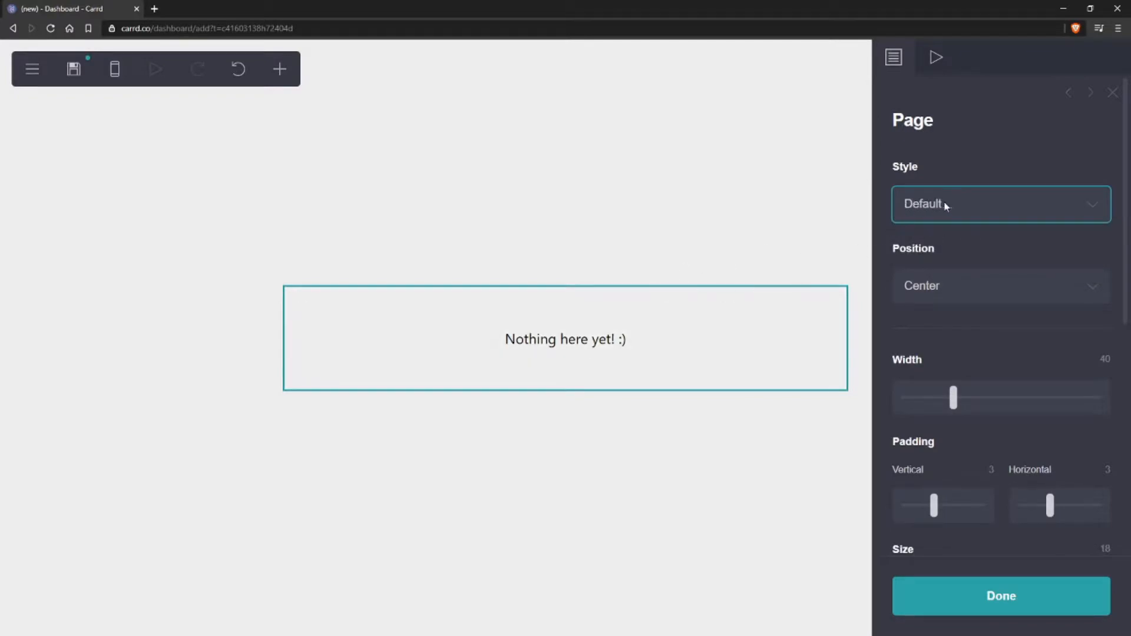
Try the Top Left and Left positions for the page and return the position to Center
{"action": "left_click", "coordinate": [940, 285]}
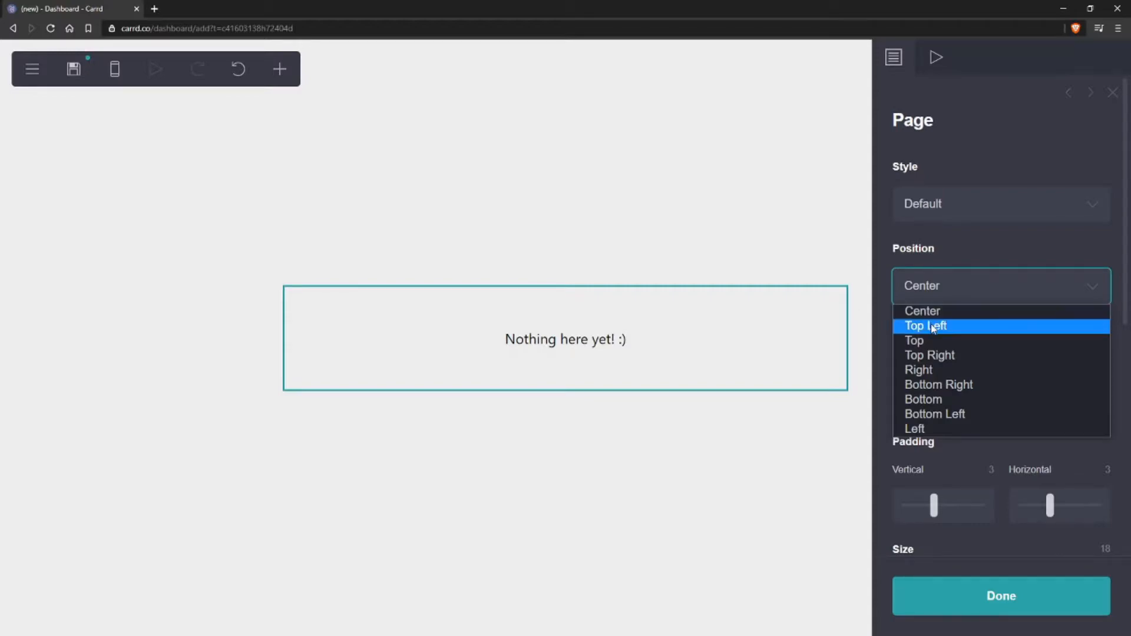
{"action": "left_click", "coordinate": [933, 327]}
{"action": "left_click", "coordinate": [938, 285]}
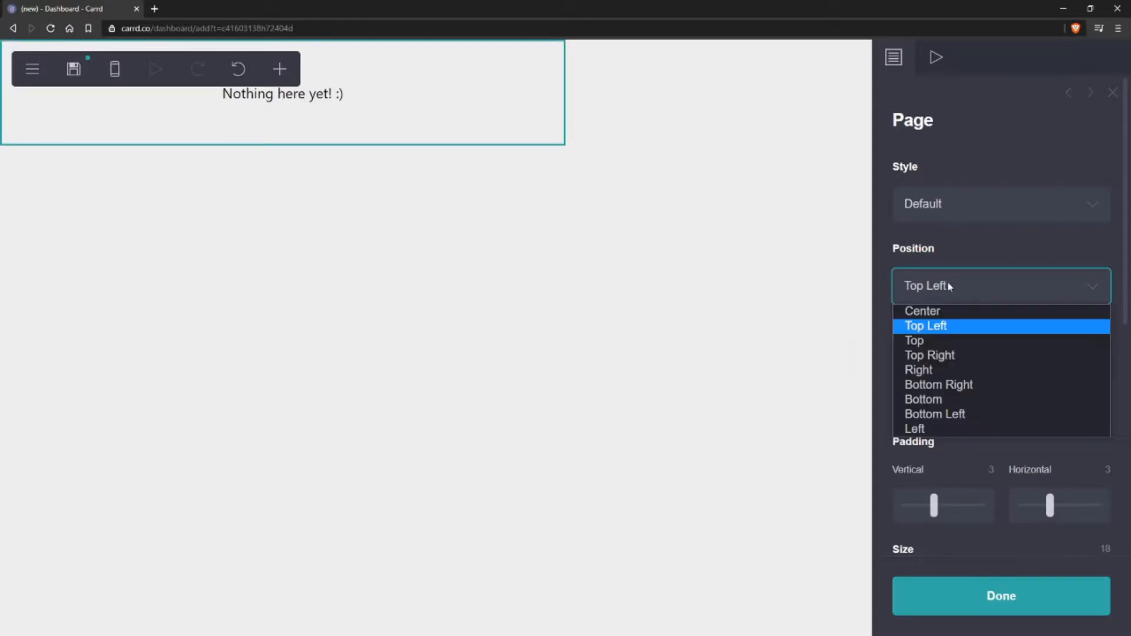
{"action": "left_click", "coordinate": [939, 430]}
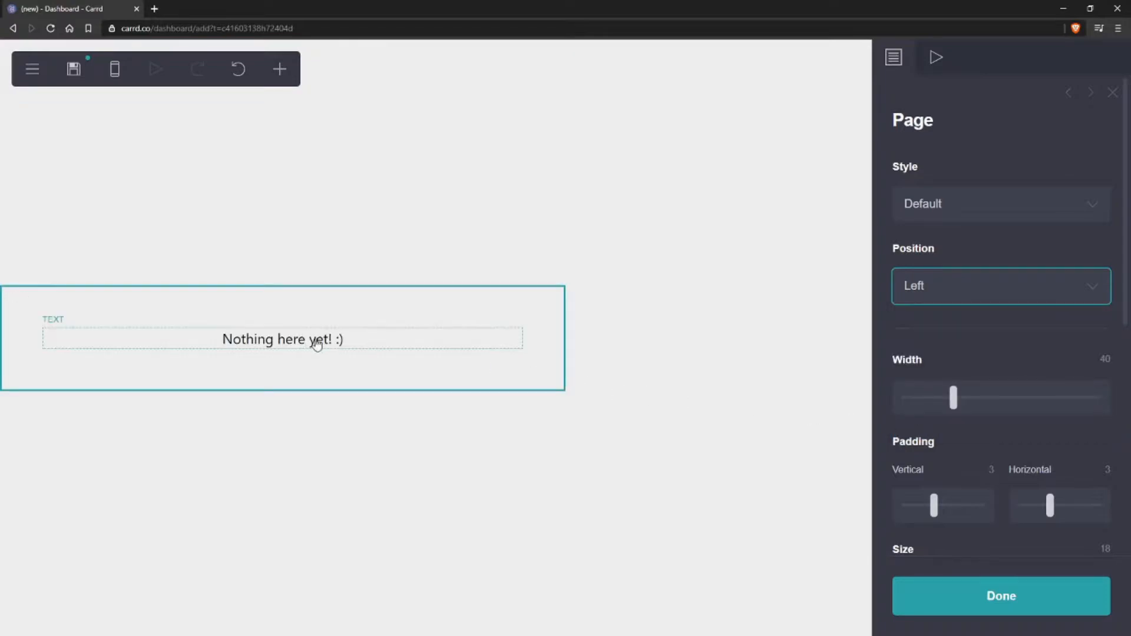
{"action": "left_click", "coordinate": [936, 299]}
{"action": "left_click", "coordinate": [939, 311]}
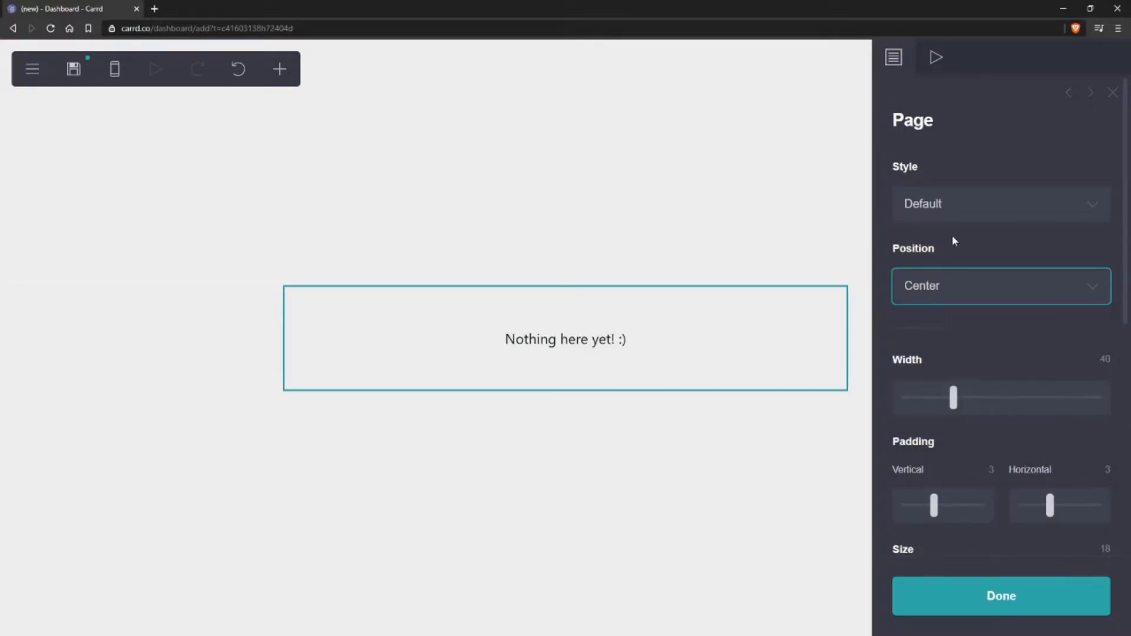
Adjust the width of the page, first to 37 and finally to 52
{"action": "scroll", "coordinate": [991, 256], "scroll_direction": "down", "scroll_amount": 1}
{"action": "mouse_move", "coordinate": [954, 340]}
{"action": "left_mouse_down"}
{"action": "mouse_move", "coordinate": [1020, 344]}
{"action": "mouse_move", "coordinate": [947, 346]}
{"action": "left_mouse_up"}
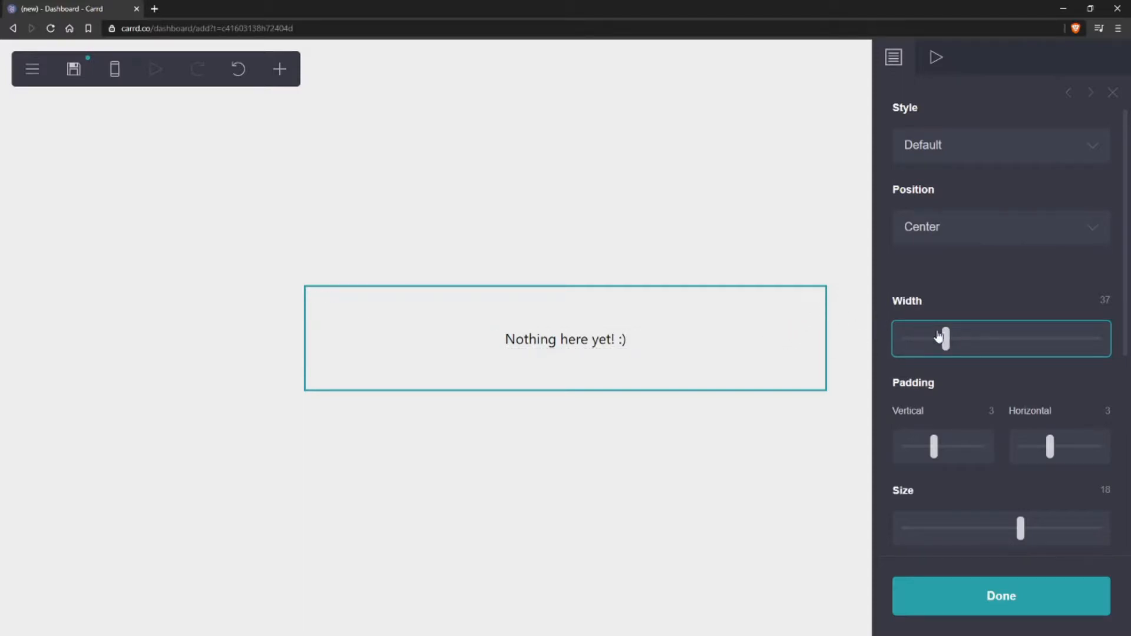
{"action": "left_click_drag", "start_coordinate": [947, 338], "coordinate": [982, 345]}
Set the page padding to 3.125 vertical and 3.875 horizontal, and the base element size to 20
{"action": "scroll", "coordinate": [995, 305], "scroll_direction": "down", "scroll_amount": 3}
{"action": "mouse_move", "coordinate": [938, 283]}
{"action": "left_mouse_down"}
{"action": "mouse_move", "coordinate": [921, 277]}
{"action": "mouse_move", "coordinate": [937, 277]}
{"action": "left_mouse_up"}
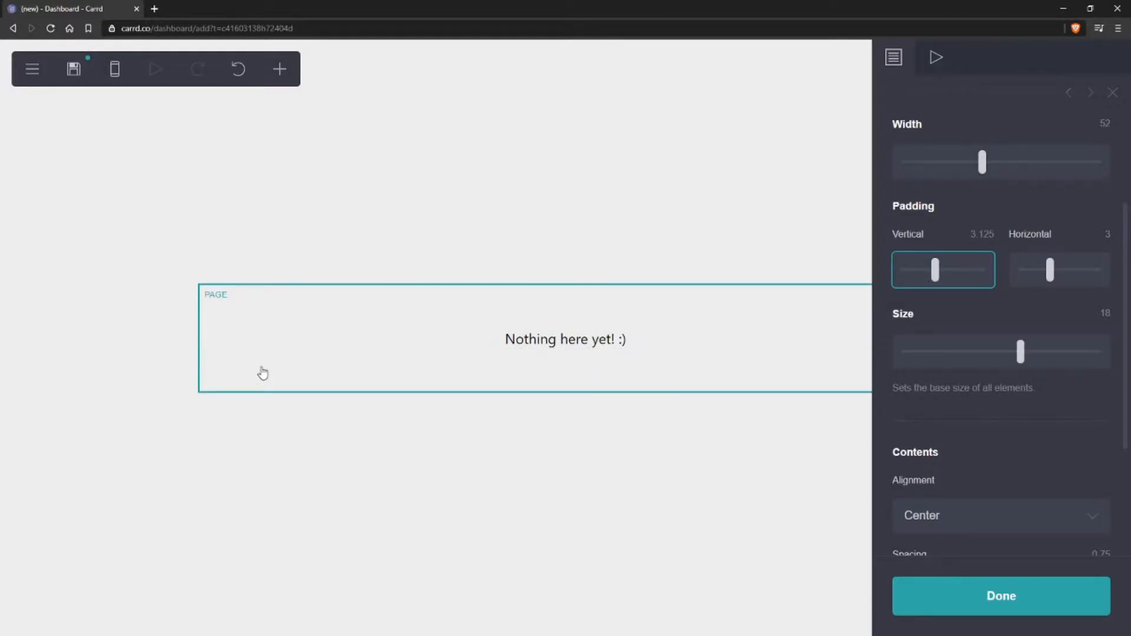
{"action": "left_click_drag", "start_coordinate": [1047, 268], "coordinate": [1046, 298]}
{"action": "scroll", "coordinate": [1009, 309], "scroll_direction": "down", "scroll_amount": 1}
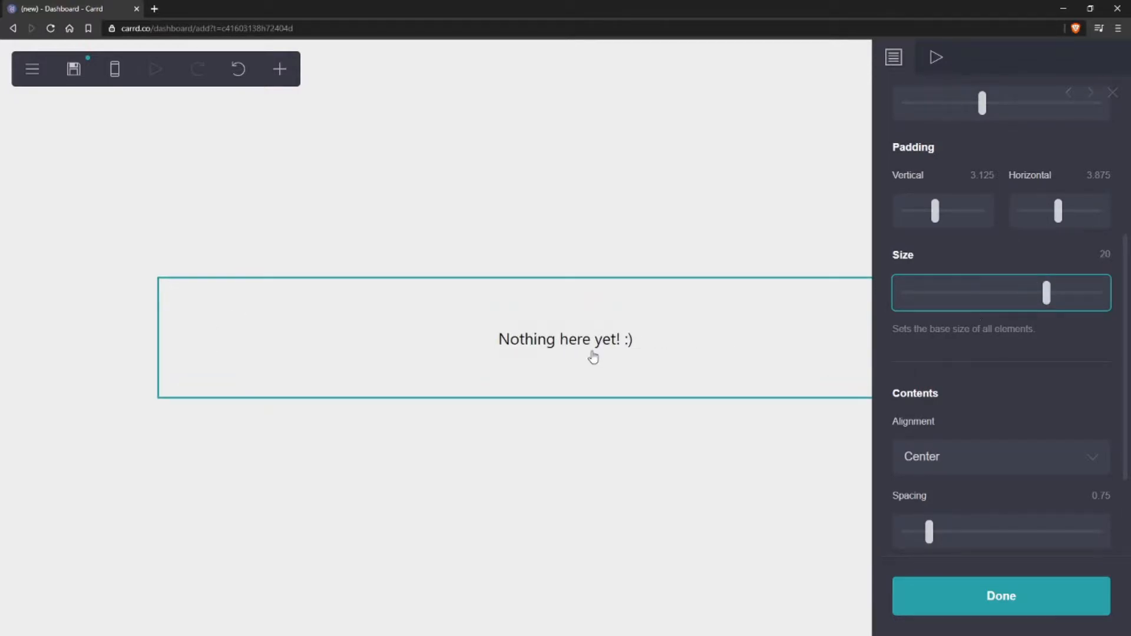
Try the Left and Right alignments for the page contents and return the alignment to Center
{"action": "scroll", "coordinate": [948, 331], "scroll_direction": "down", "scroll_amount": 2}
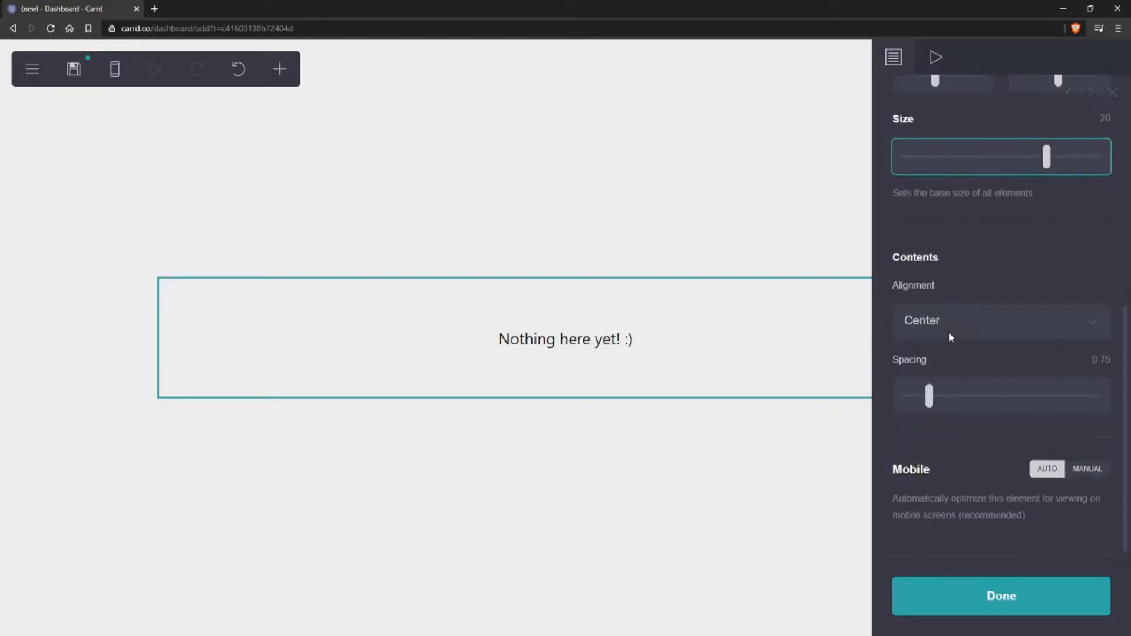
{"action": "left_click", "coordinate": [929, 256]}
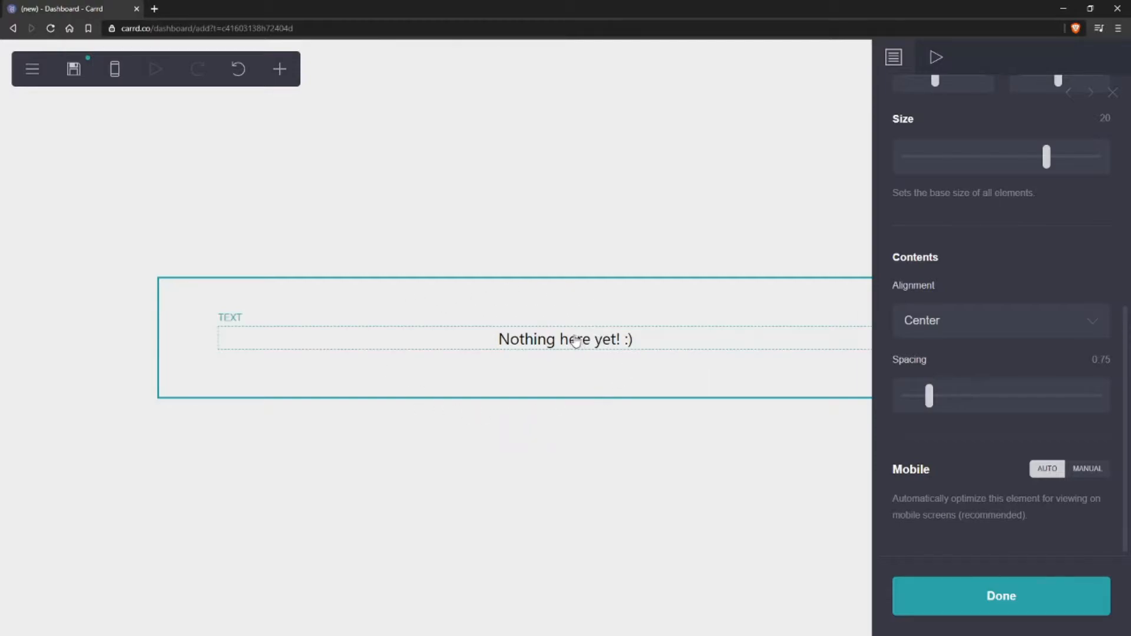
{"action": "left_click", "coordinate": [960, 320]}
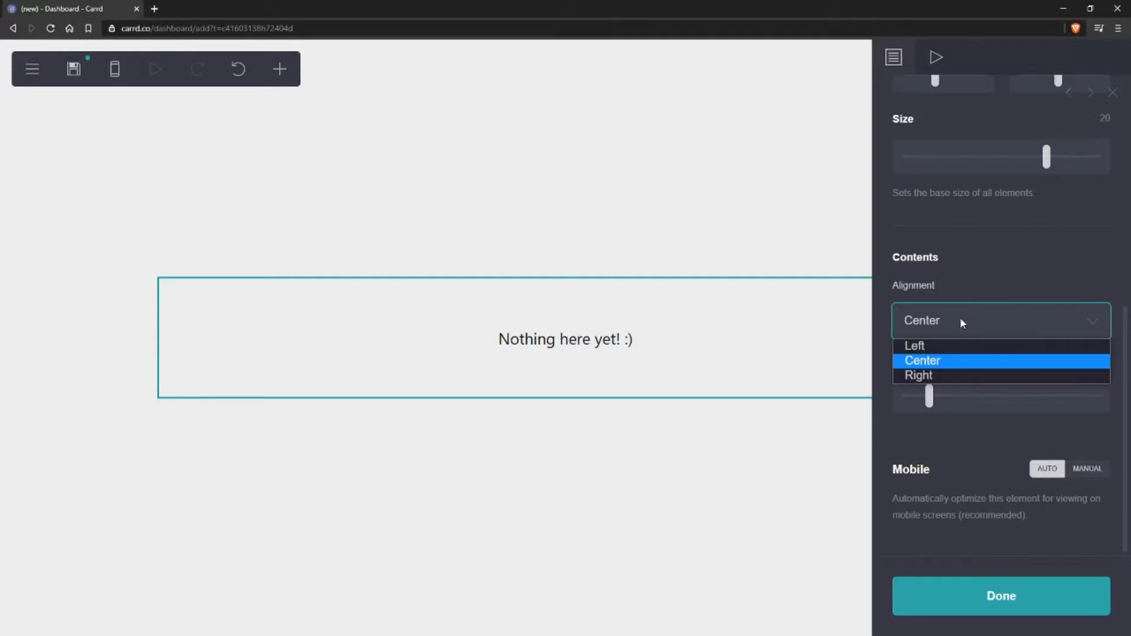
{"action": "left_click", "coordinate": [945, 349]}
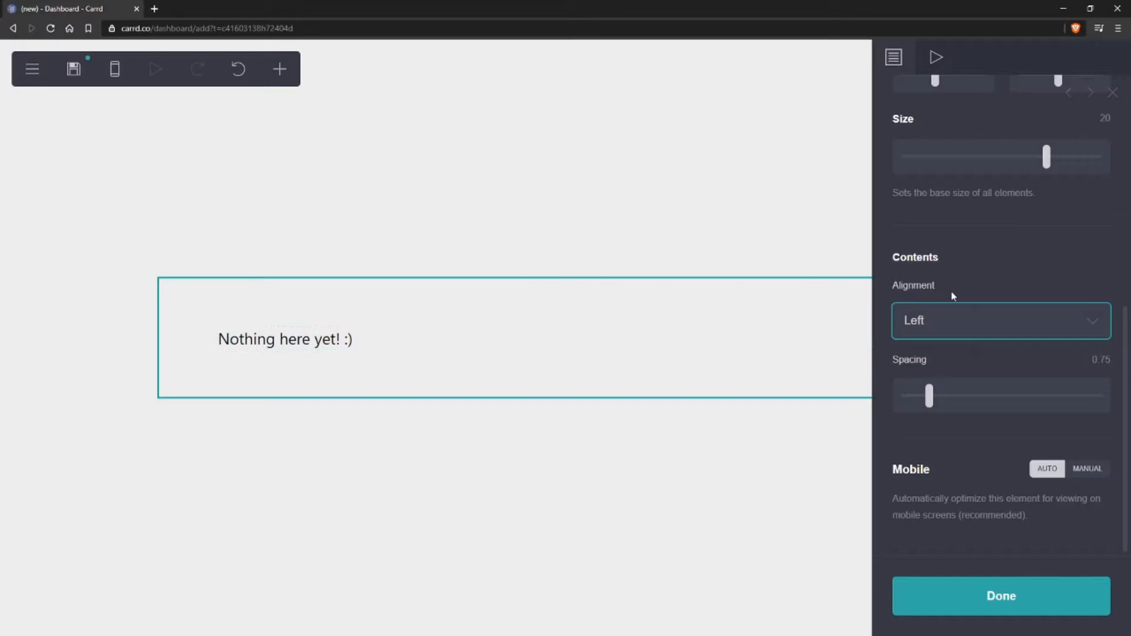
{"action": "left_click", "coordinate": [952, 320]}
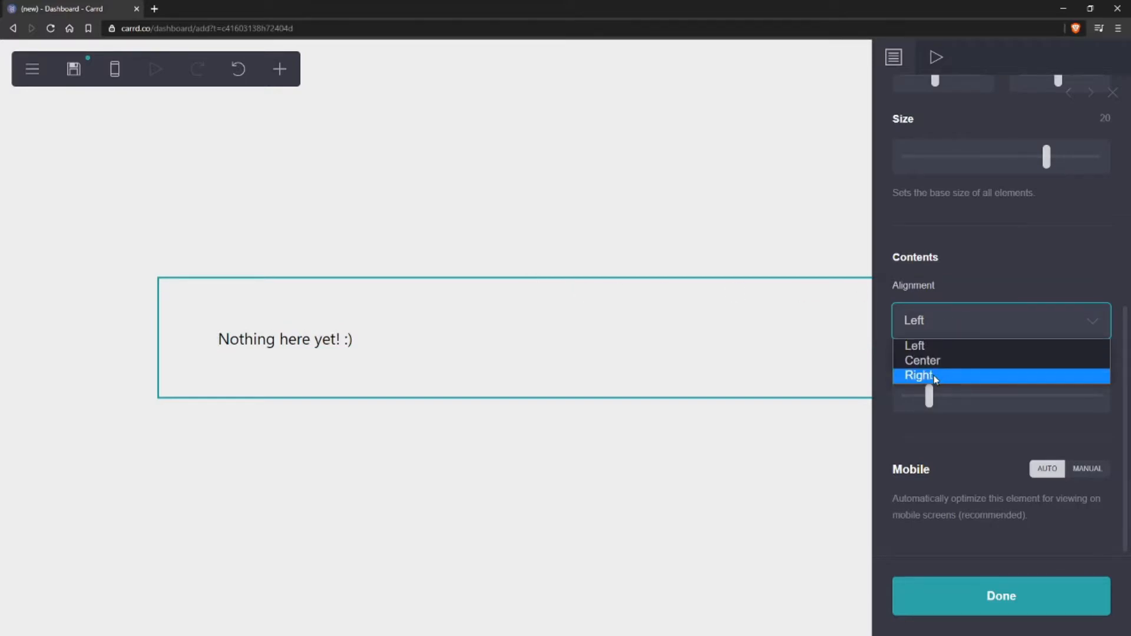
{"action": "left_click", "coordinate": [936, 378]}
{"action": "left_click", "coordinate": [944, 313]}
{"action": "key", "text": "Up"}
{"action": "key", "text": "Return"}
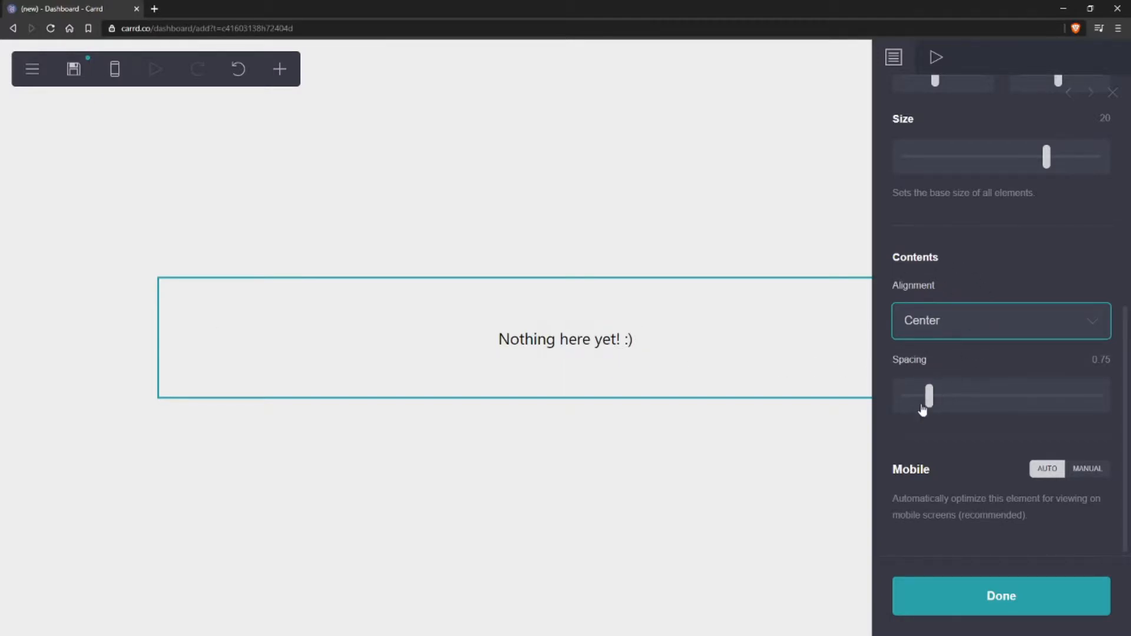
Set the spacing of the page contents to 1
{"action": "mouse_move", "coordinate": [929, 405]}
{"action": "left_mouse_down"}
{"action": "mouse_move", "coordinate": [910, 404]}
{"action": "mouse_move", "coordinate": [937, 403]}
{"action": "left_mouse_up"}
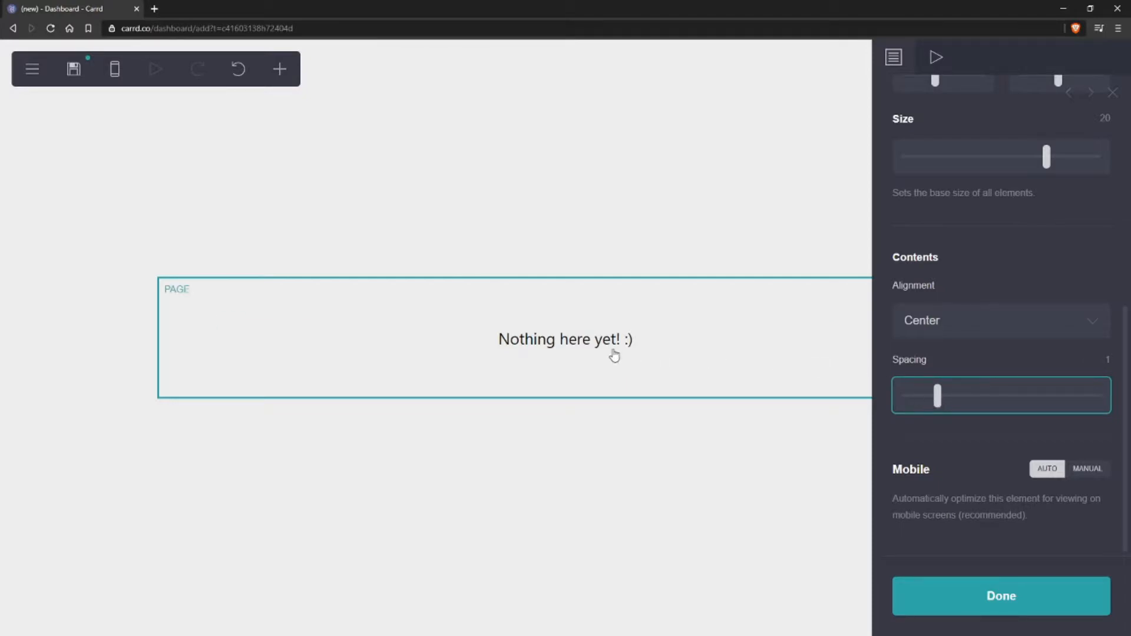
{"action": "left_click", "coordinate": [923, 437]}
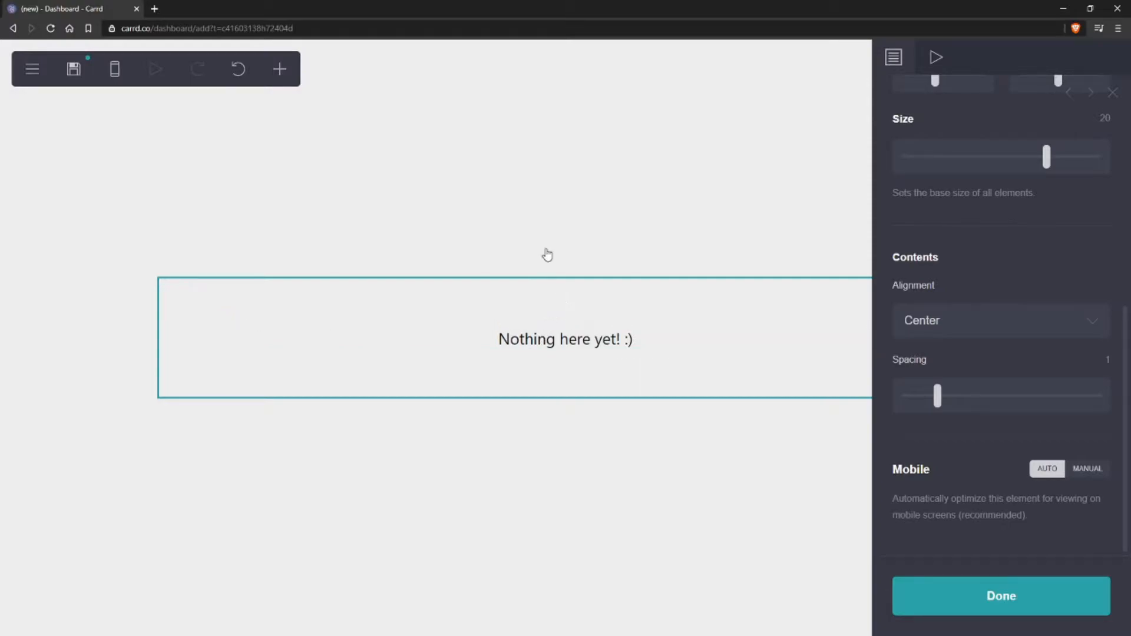
Open the site background's settings, change its style to Gradient and view the colour picker for Stop #1
{"action": "left_click", "coordinate": [517, 204]}
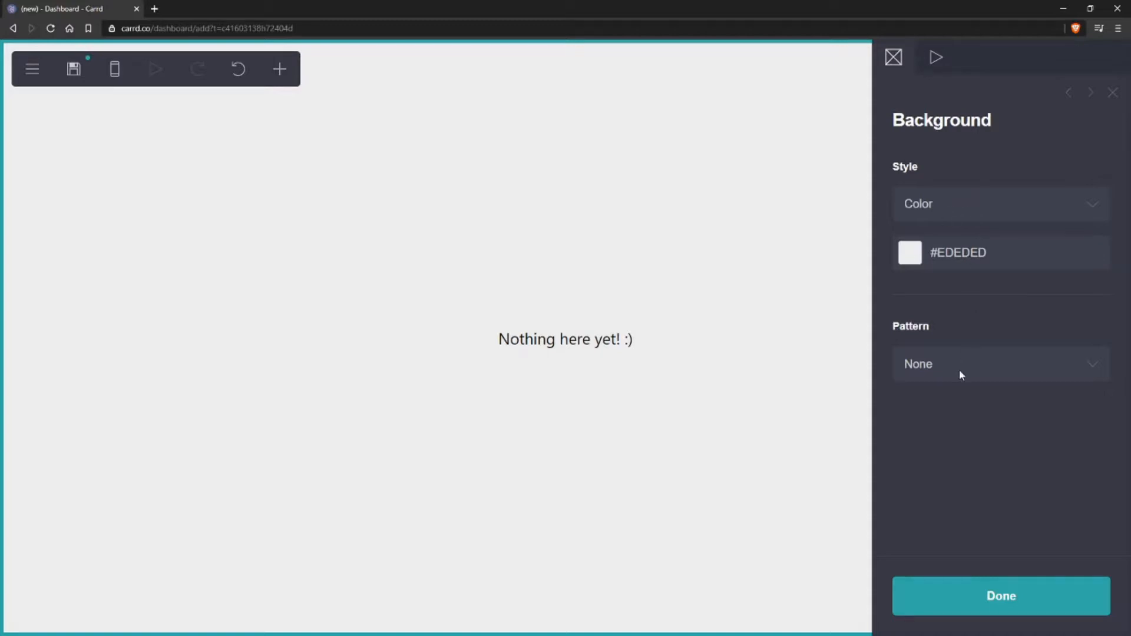
{"action": "left_click", "coordinate": [986, 206]}
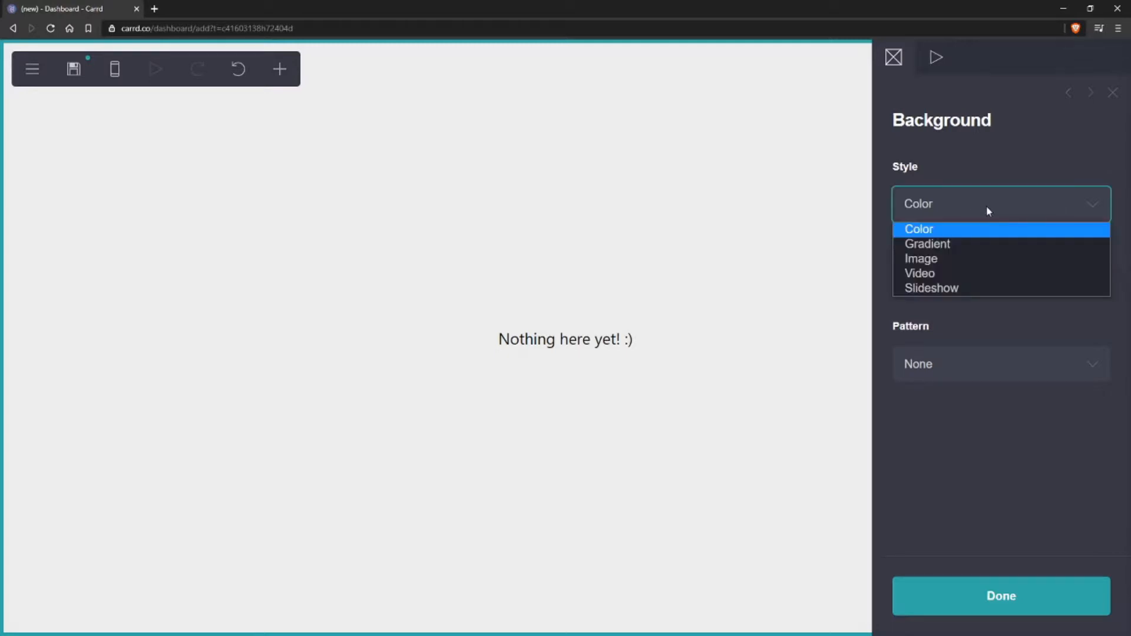
{"action": "left_click", "coordinate": [925, 242]}
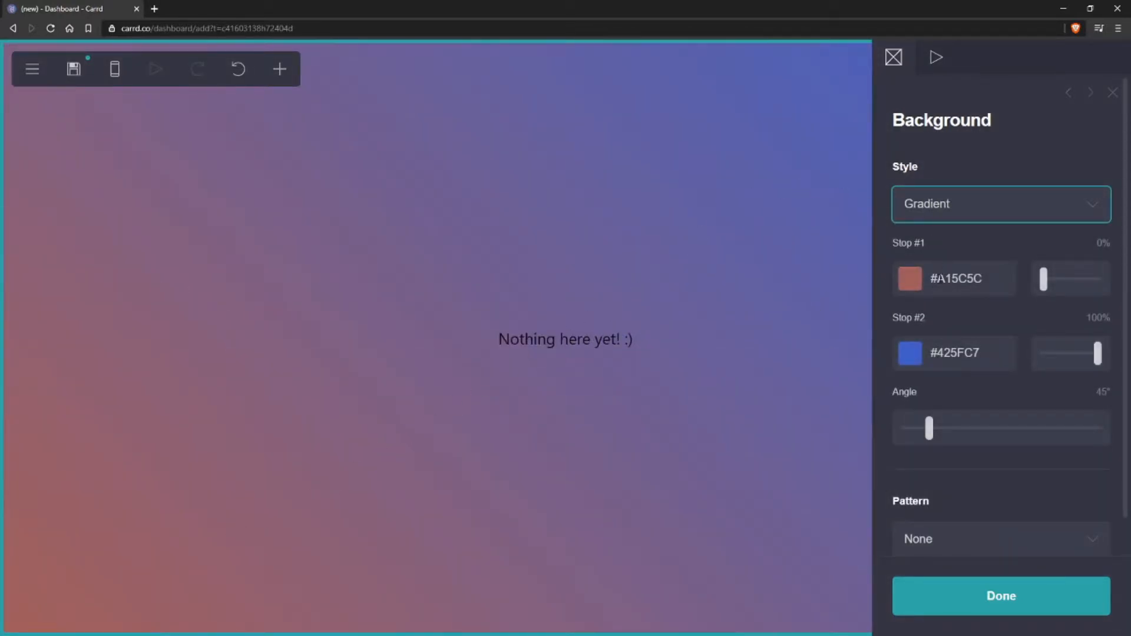
{"action": "left_click", "coordinate": [935, 278]}
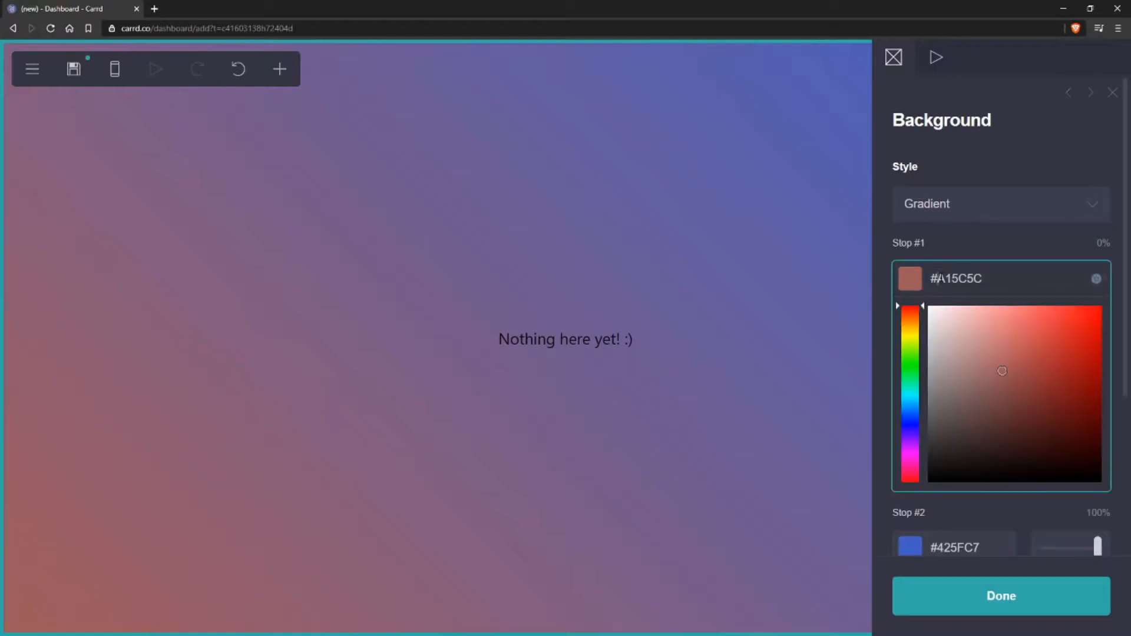
{"action": "left_click", "coordinate": [976, 242]}
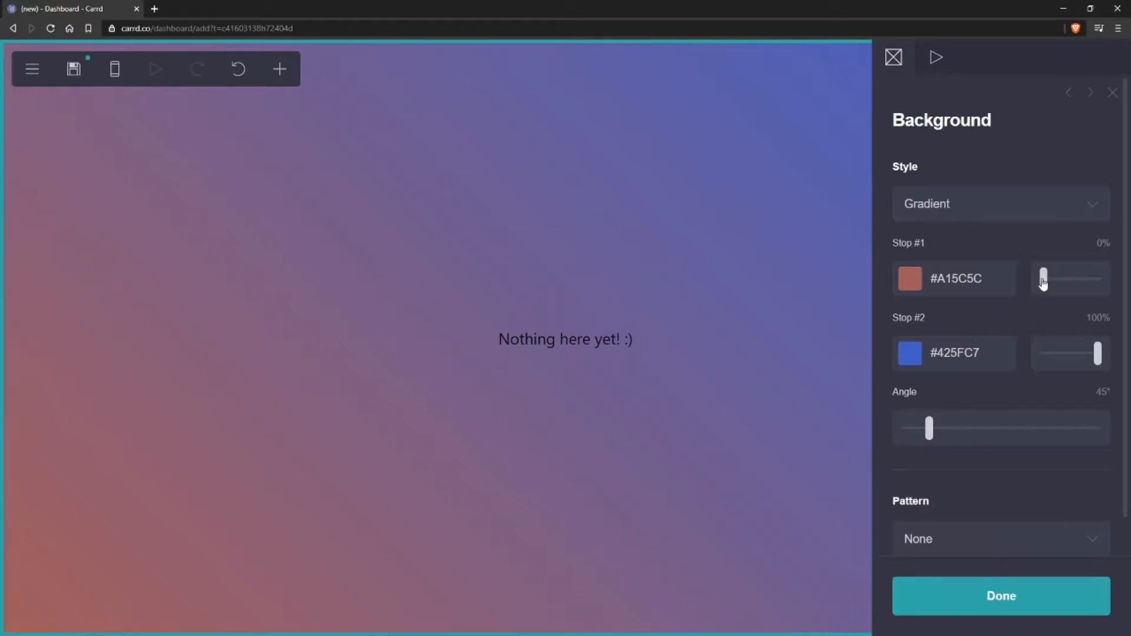
Try gradient Stop #1 at 64% and Stop #2 at 18%, returning them to 0% and 100%
{"action": "left_click_drag", "start_coordinate": [1044, 283], "coordinate": [1079, 286]}
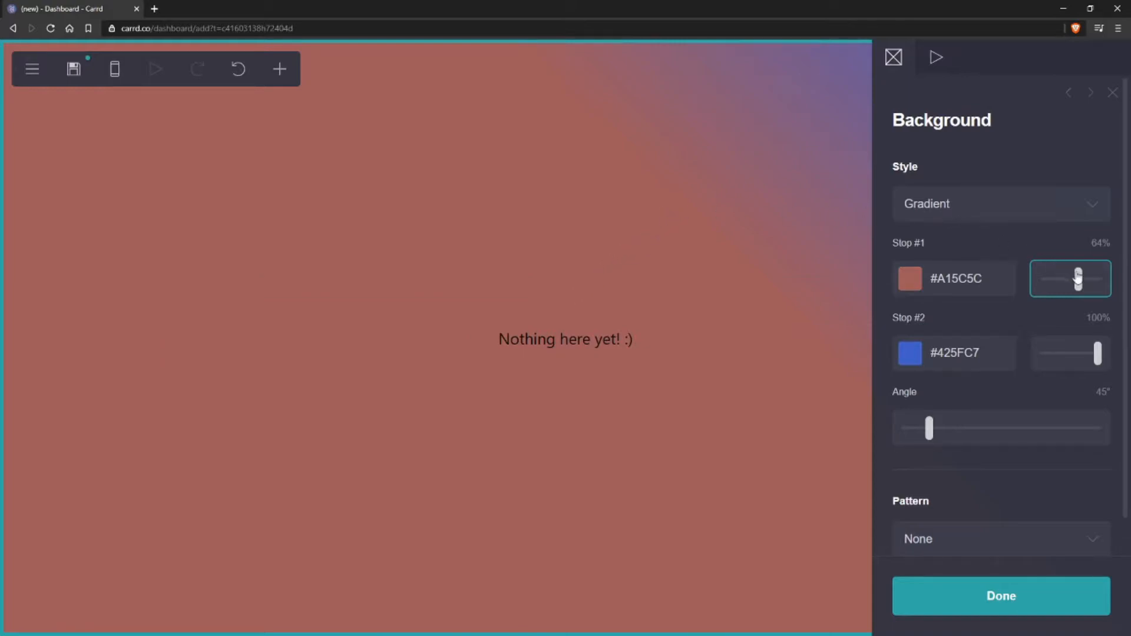
{"action": "left_click_drag", "start_coordinate": [1079, 279], "coordinate": [1037, 280]}
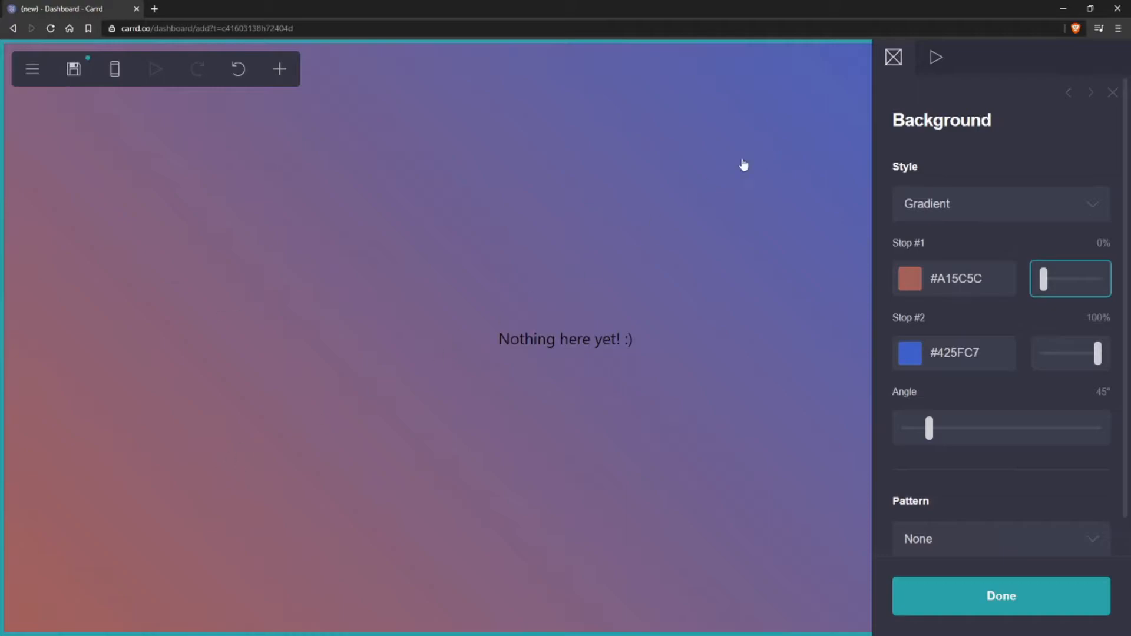
{"action": "left_click_drag", "start_coordinate": [1098, 353], "coordinate": [1051, 354]}
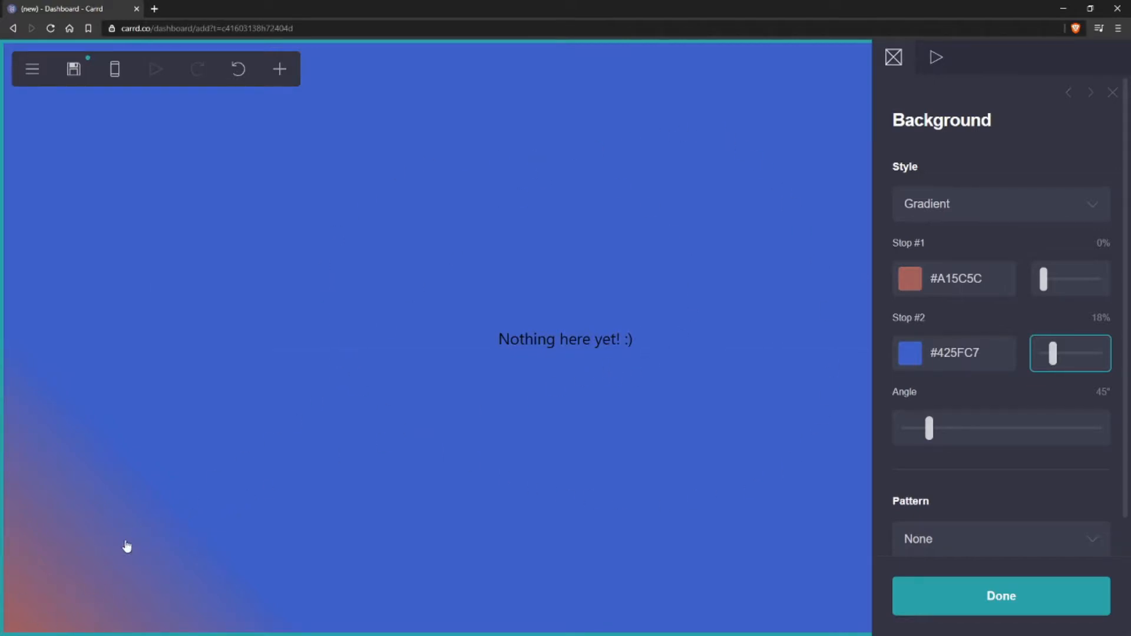
{"action": "left_click_drag", "start_coordinate": [1053, 356], "coordinate": [1101, 354]}
Adjust the background gradient's angle, first to 171° and finally to 180°
{"action": "left_click_drag", "start_coordinate": [931, 432], "coordinate": [997, 426]}
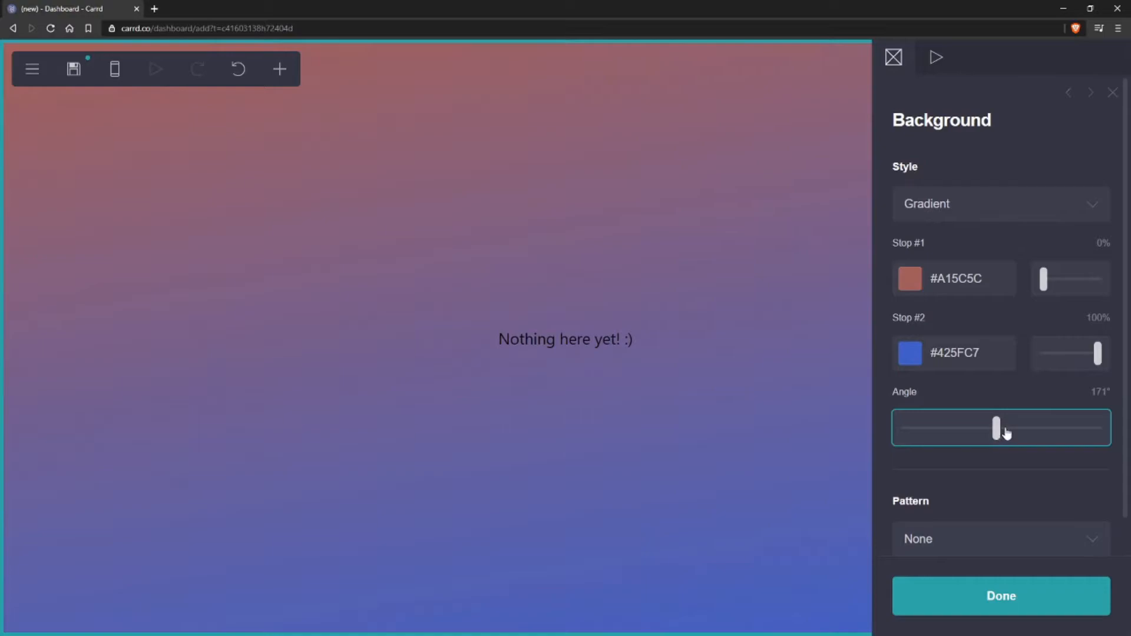
{"action": "left_click", "coordinate": [1100, 391]}
{"action": "type", "text": "180"}
{"action": "key", "text": "Return"}
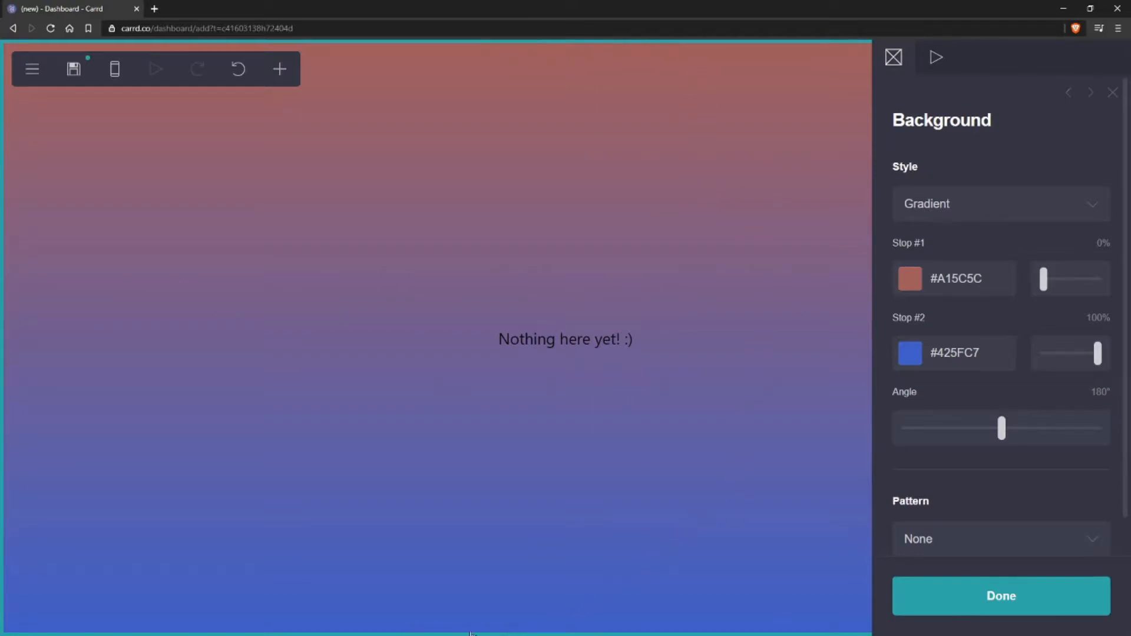
Rotate the background gradient further, first to 261° and finally to 270°
{"action": "left_click", "coordinate": [1003, 434]}
{"action": "left_click_drag", "start_coordinate": [1004, 434], "coordinate": [1046, 432]}
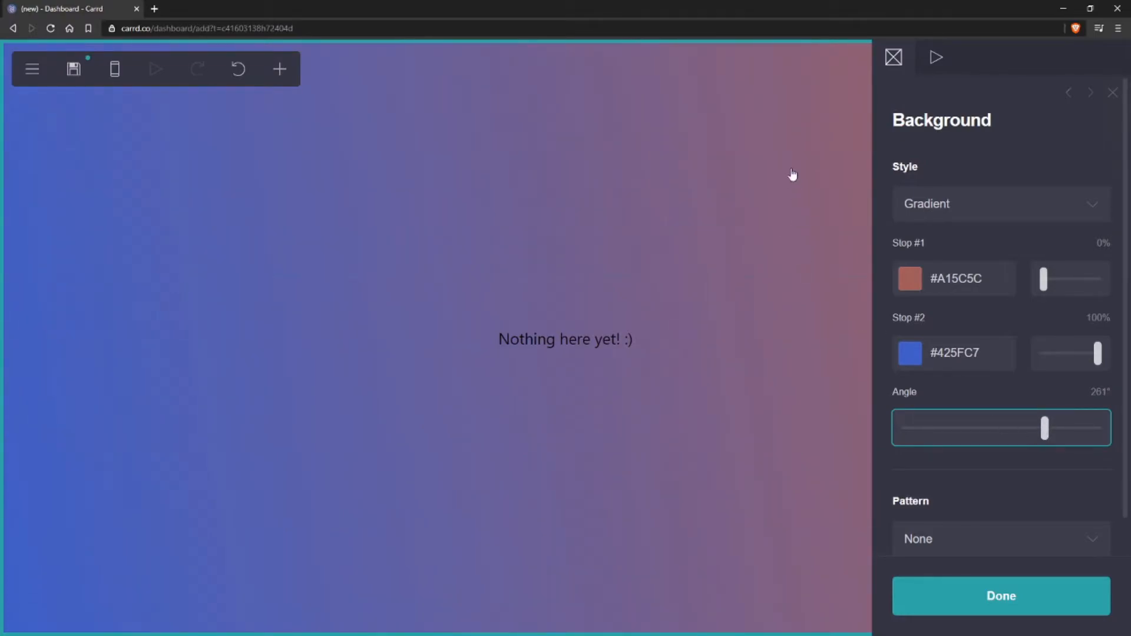
{"action": "left_click", "coordinate": [1049, 429]}
{"action": "left_click", "coordinate": [991, 468]}
{"action": "scroll", "coordinate": [1021, 419], "scroll_direction": "down", "scroll_amount": 1}
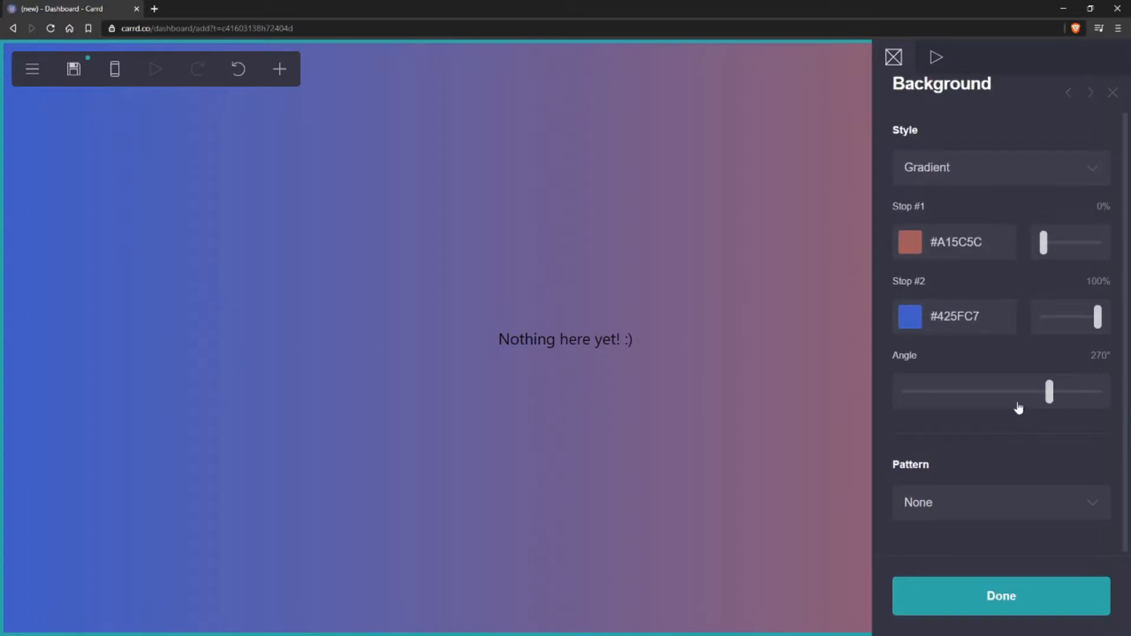
Change the background style to Image and pick the mountain landscape with the pink sunset sky from the library
{"action": "left_click", "coordinate": [945, 175]}
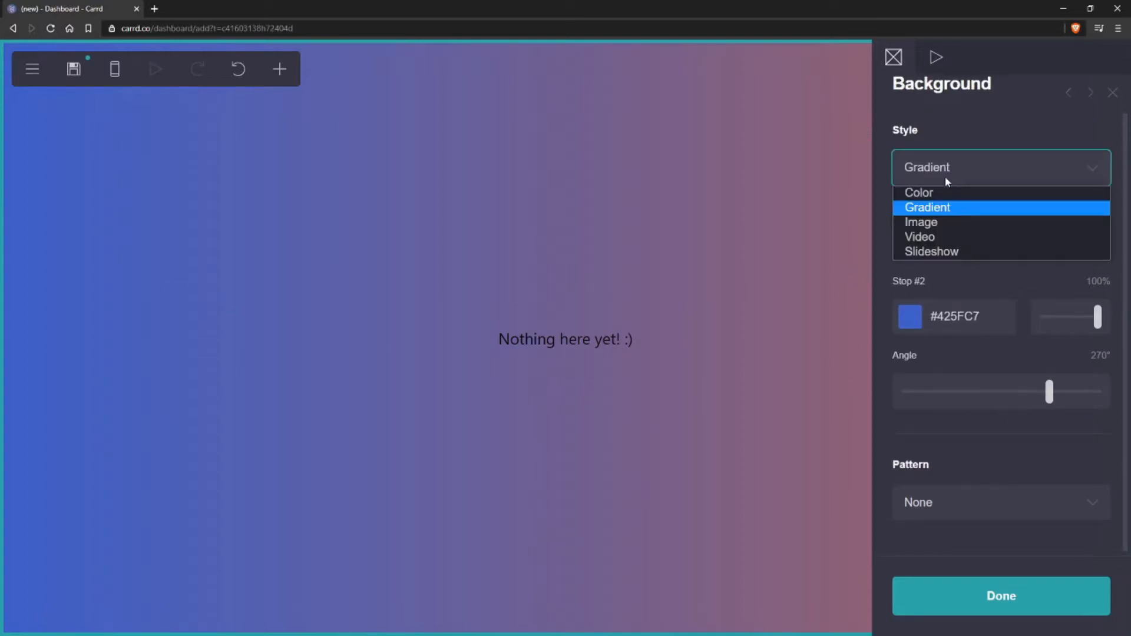
{"action": "left_click", "coordinate": [928, 221]}
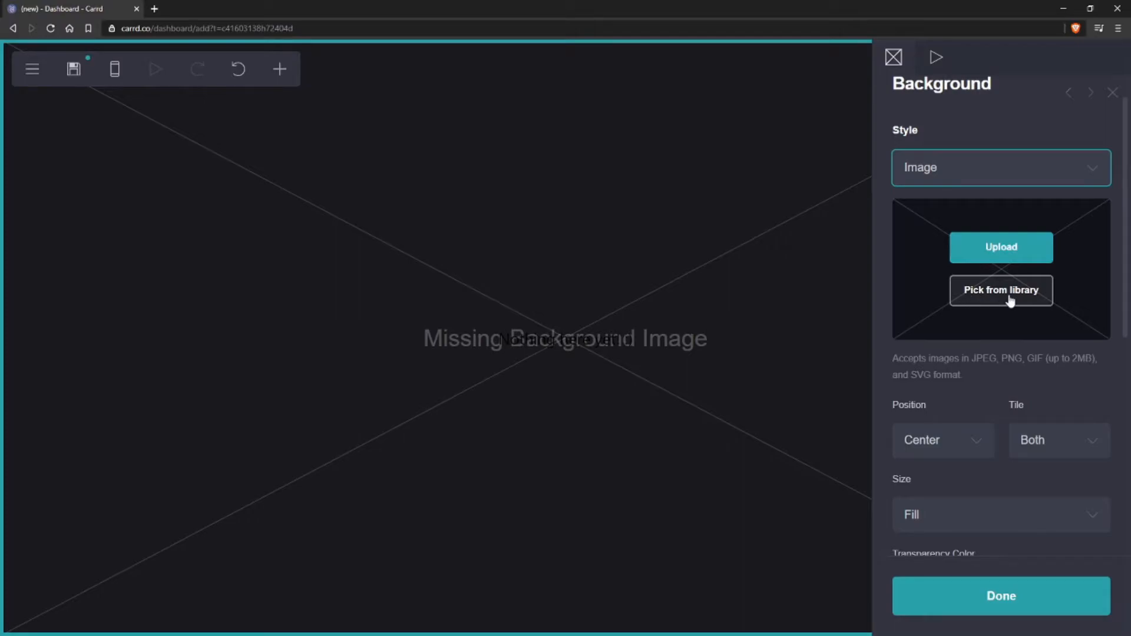
{"action": "scroll", "coordinate": [1009, 294], "scroll_direction": "down", "scroll_amount": 2}
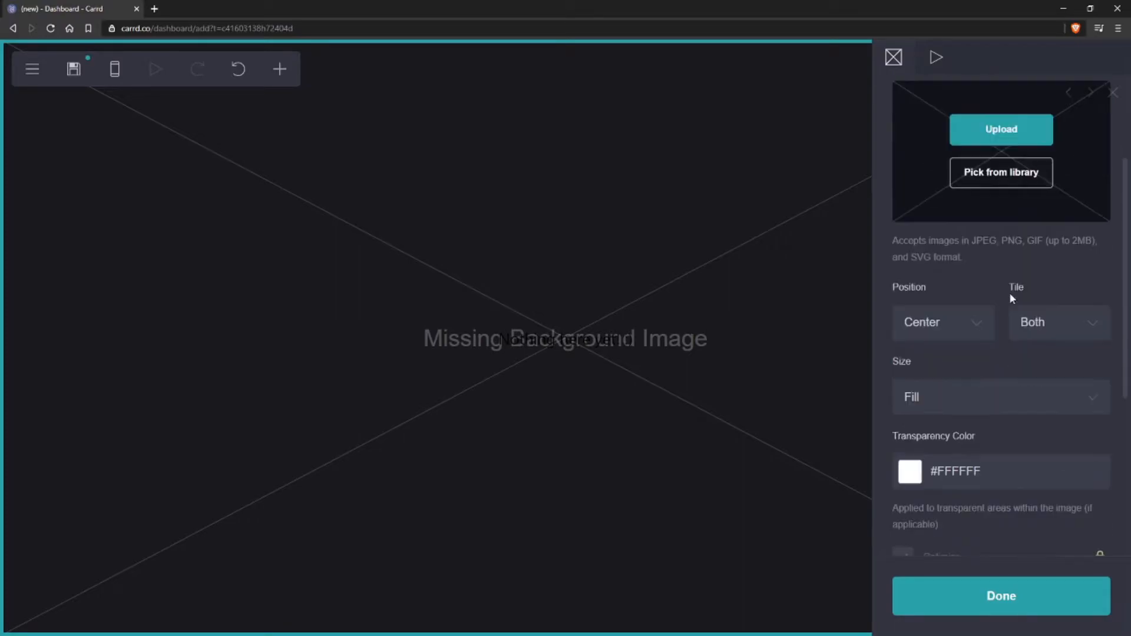
{"action": "left_click", "coordinate": [948, 323]}
{"action": "left_click", "coordinate": [948, 322]}
{"action": "left_click", "coordinate": [1064, 318]}
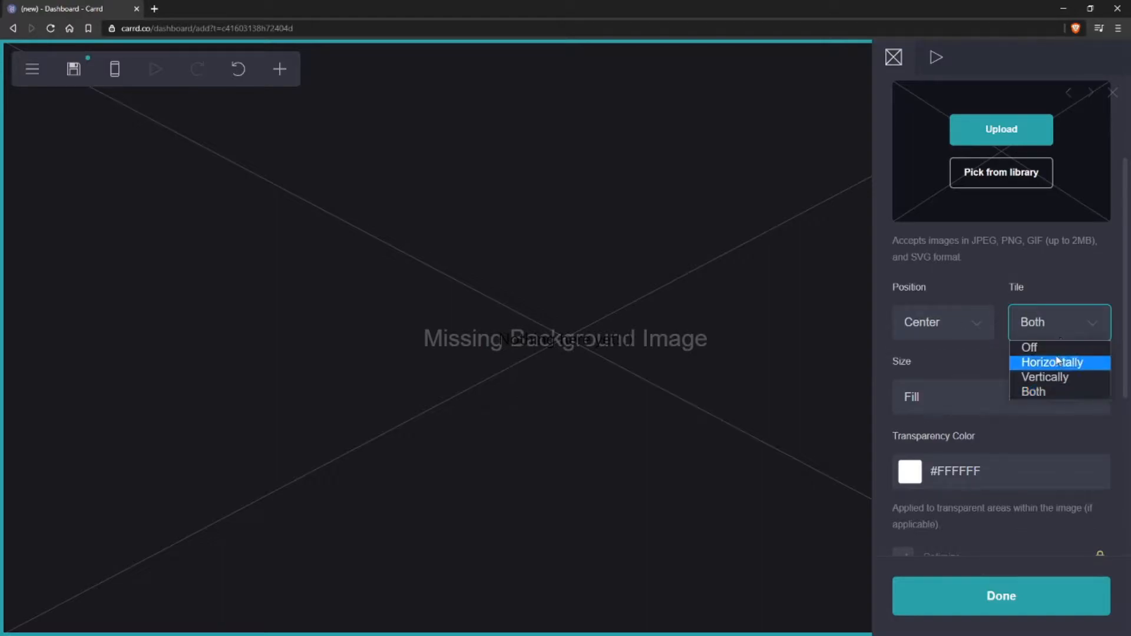
{"action": "left_click", "coordinate": [989, 268]}
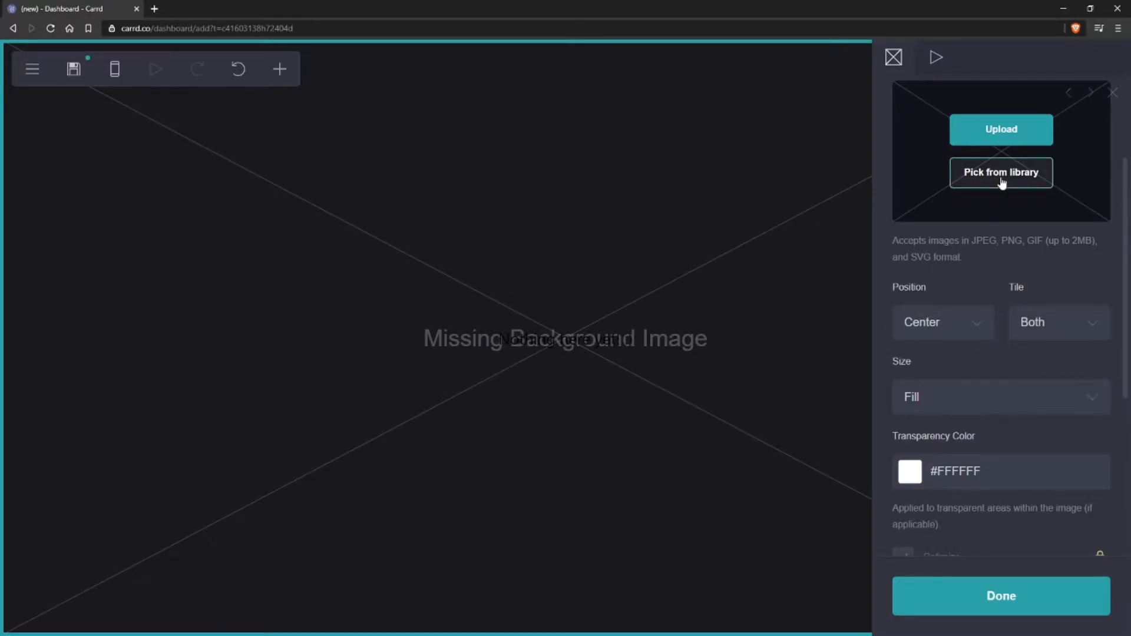
{"action": "left_click", "coordinate": [1001, 180]}
{"action": "left_click", "coordinate": [552, 226]}
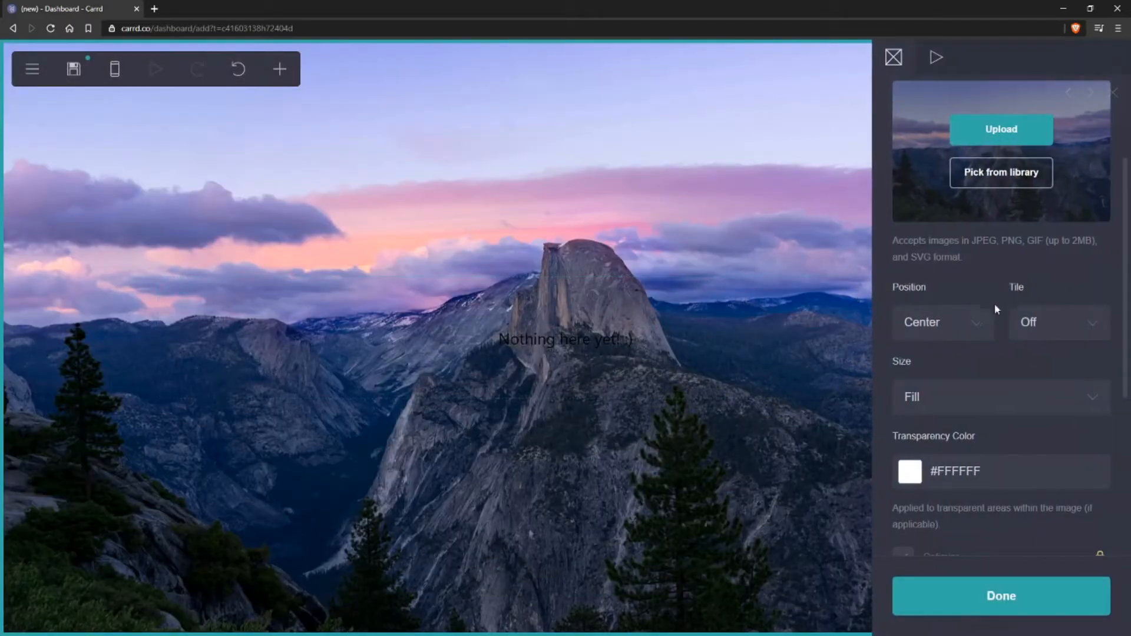
Try the Top Left position for the background image, and set the position to Bottom Left
{"action": "left_click", "coordinate": [980, 320]}
{"action": "left_click", "coordinate": [934, 364]}
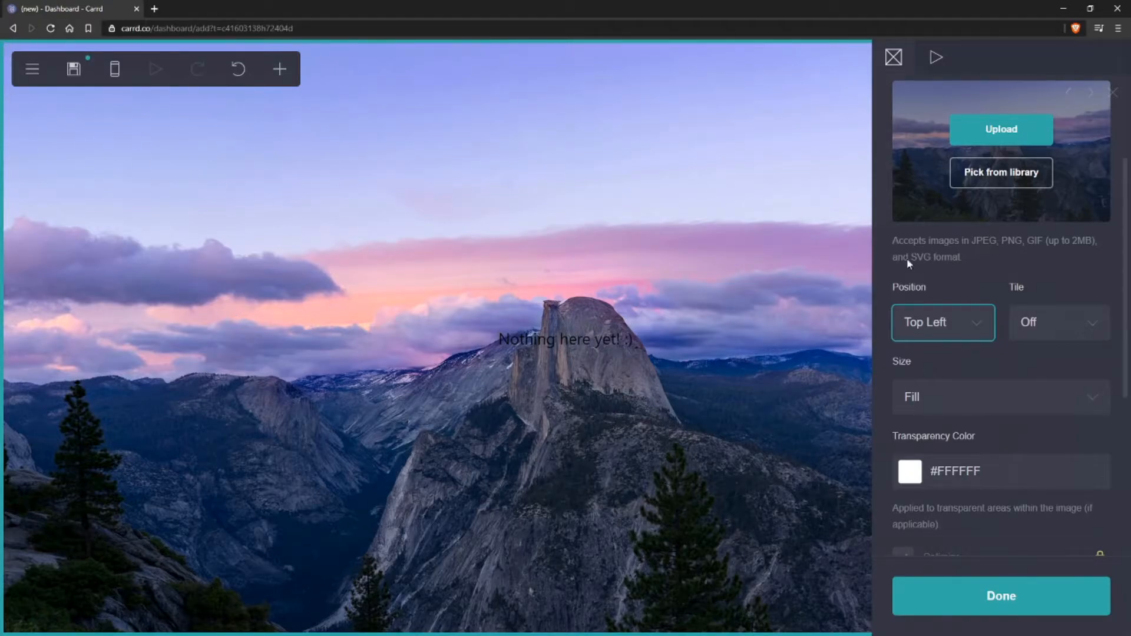
{"action": "left_click", "coordinate": [980, 321]}
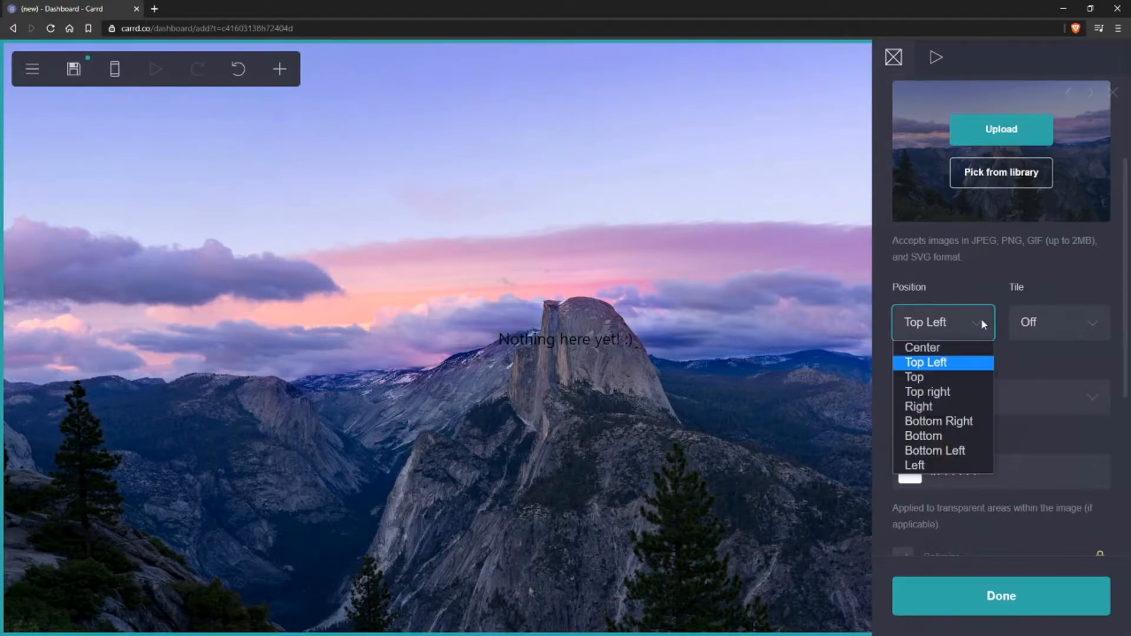
{"action": "left_click", "coordinate": [941, 454]}
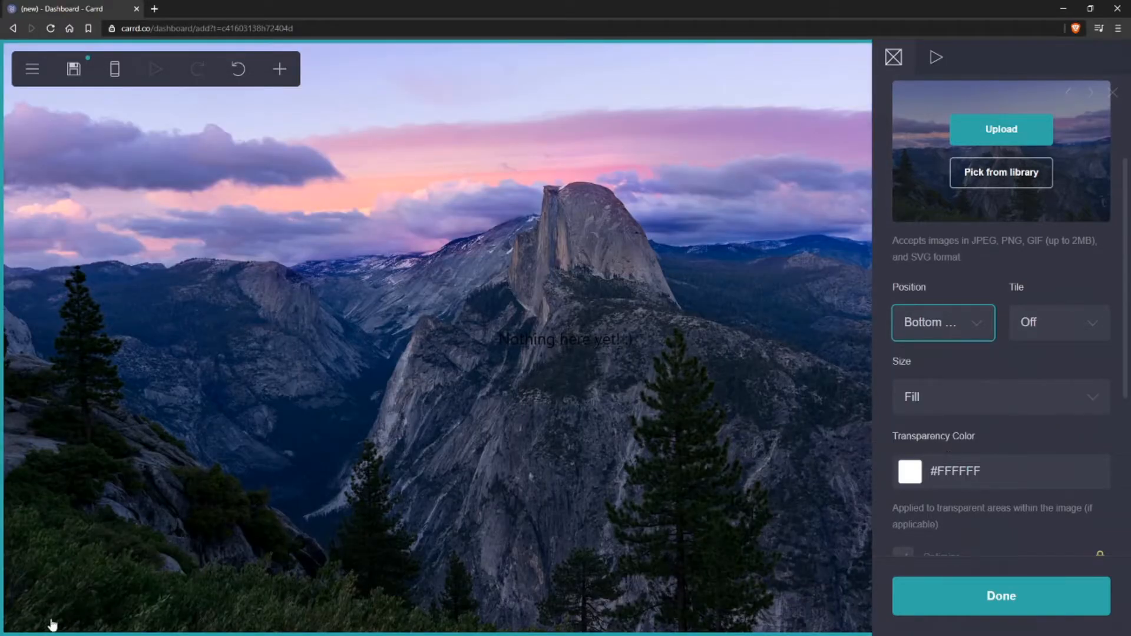
Set the background image to tile horizontally
{"action": "left_click", "coordinate": [1052, 329]}
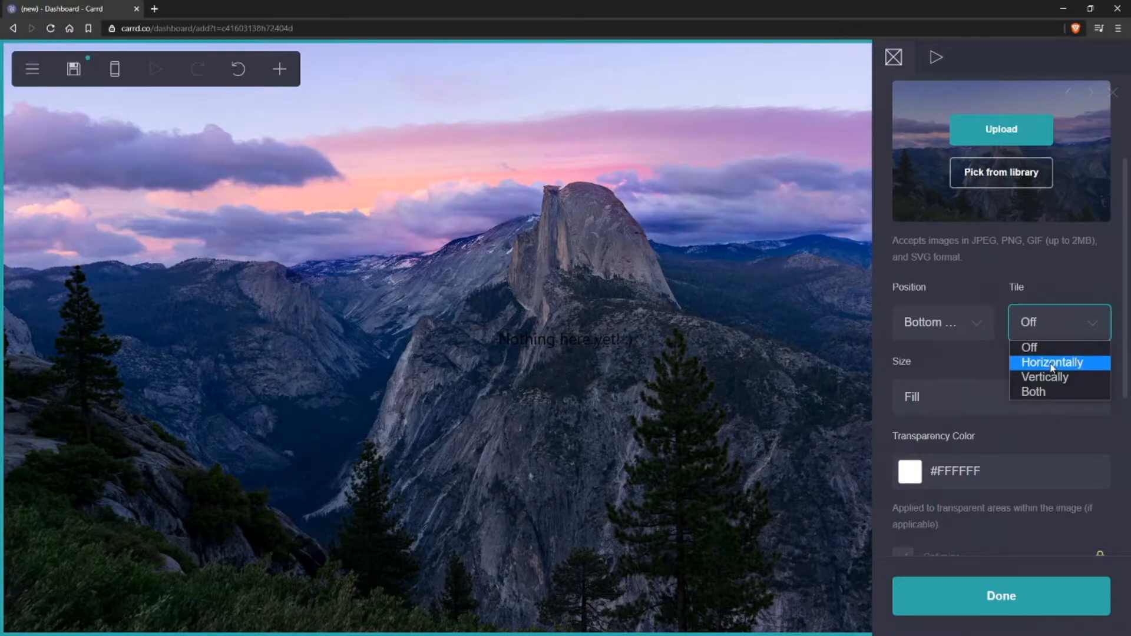
{"action": "left_click", "coordinate": [1051, 364]}
{"action": "left_click", "coordinate": [977, 324]}
{"action": "left_click", "coordinate": [1063, 330]}
{"action": "left_click", "coordinate": [1058, 321]}
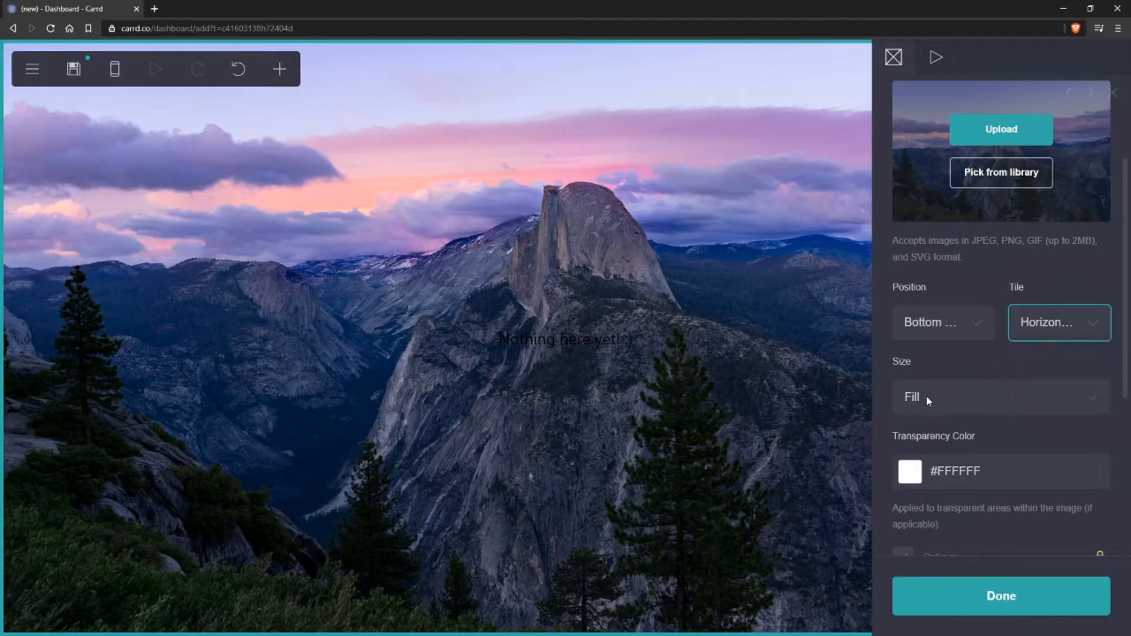
Try the Default and Stretch sizes for the background image, and set its size to Fit
{"action": "left_click", "coordinate": [960, 396]}
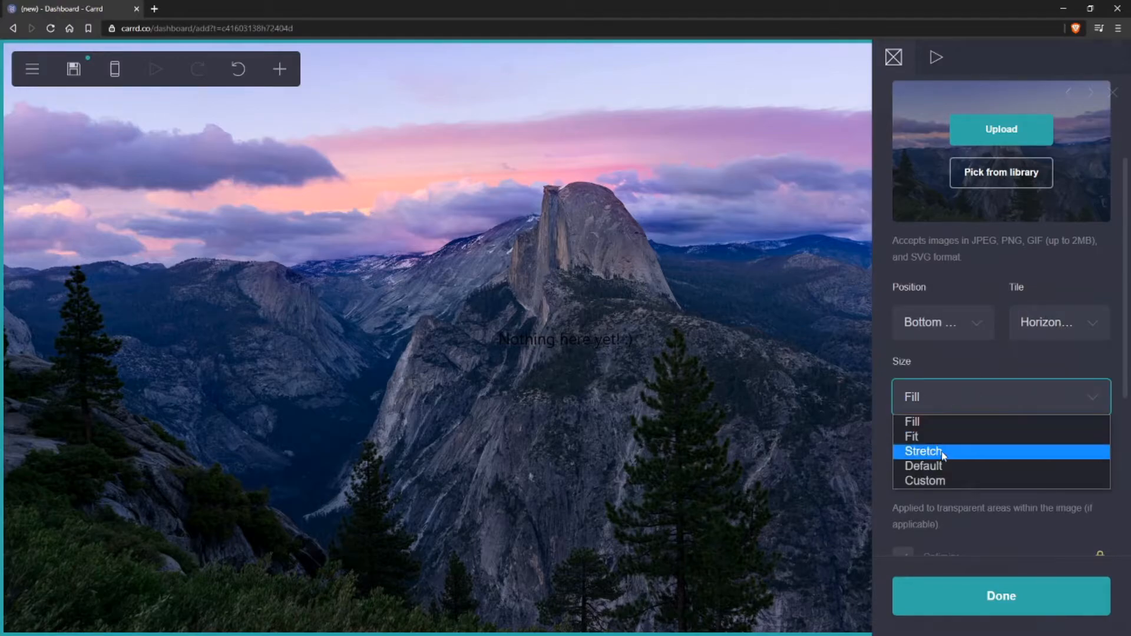
{"action": "left_click", "coordinate": [940, 470]}
{"action": "left_click", "coordinate": [954, 400]}
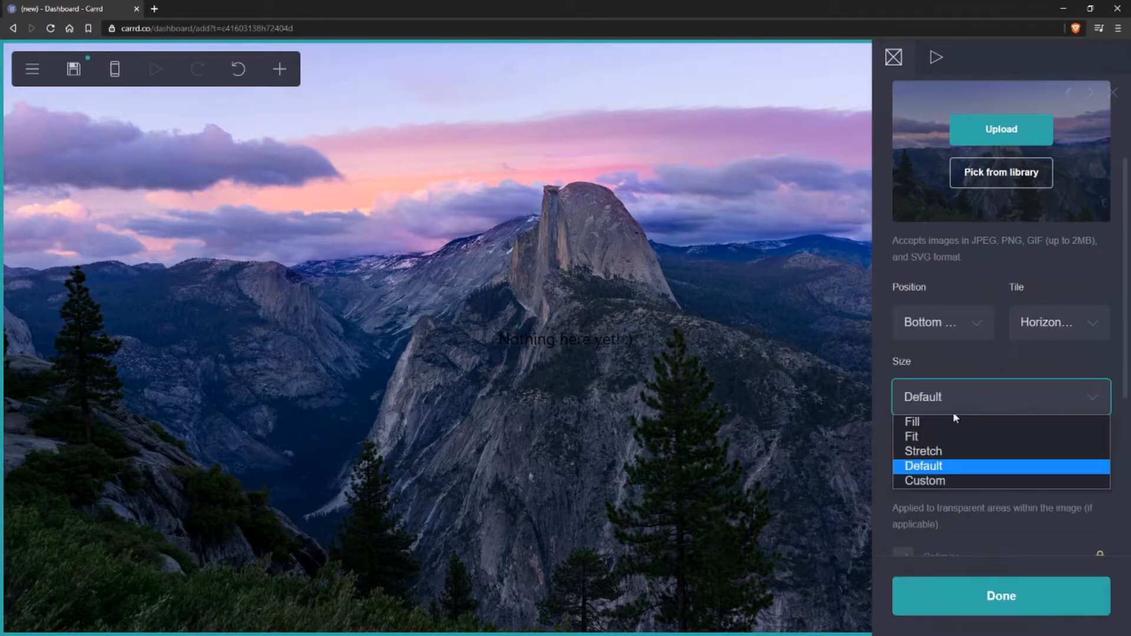
{"action": "left_click", "coordinate": [944, 451]}
{"action": "left_click", "coordinate": [946, 398]}
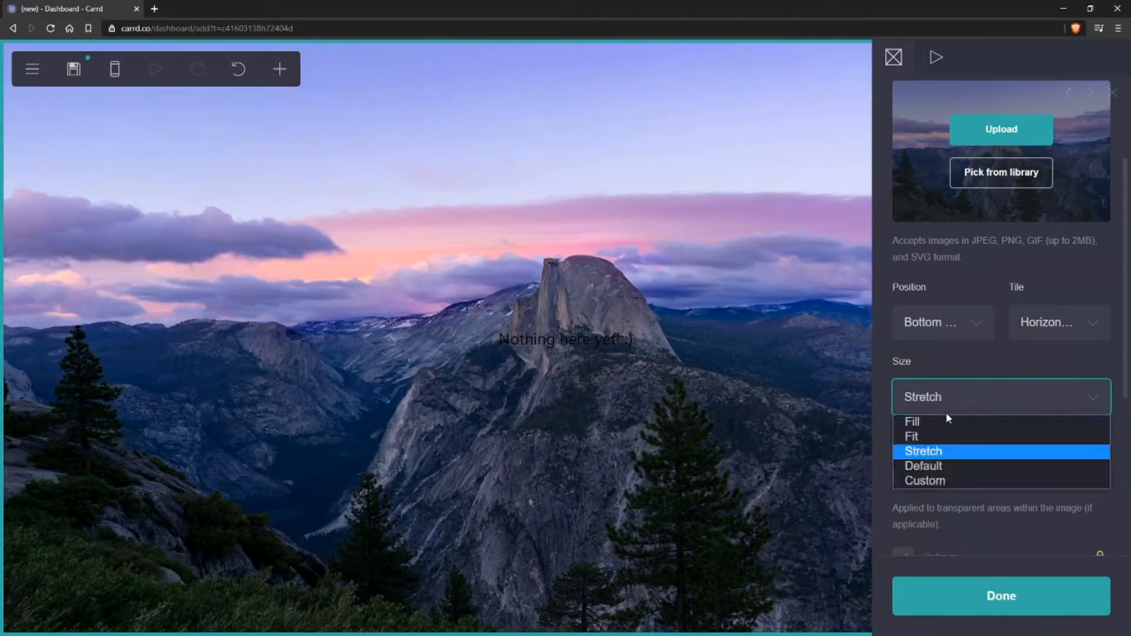
{"action": "left_click", "coordinate": [944, 435]}
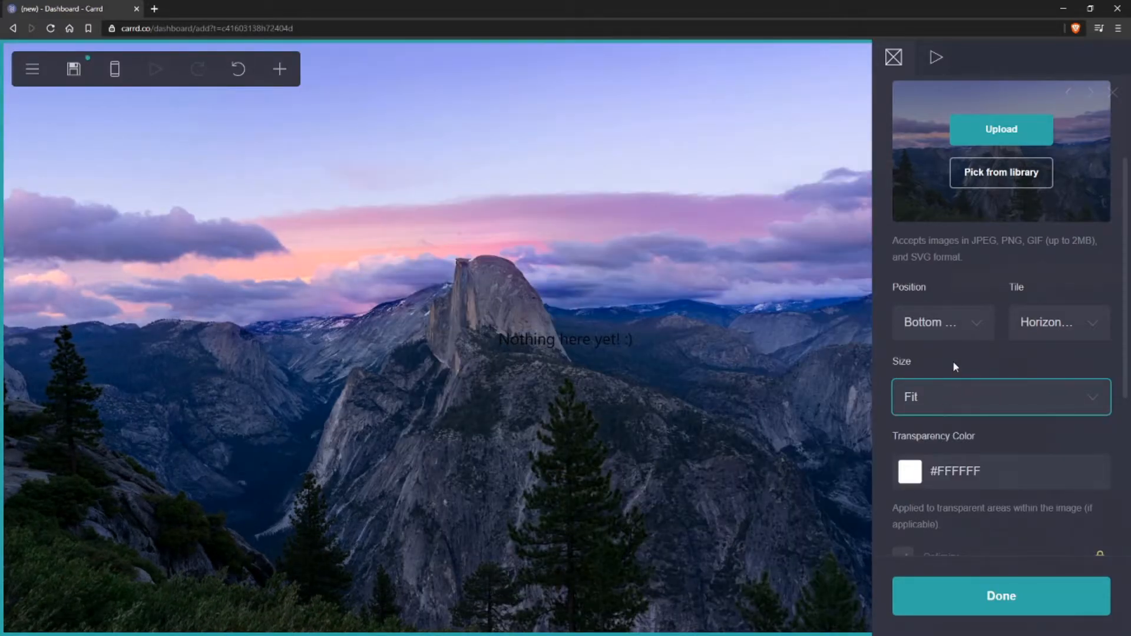
Check the tiled background at full width, set the image to tile vertically, and change its size to Fill
{"action": "left_click", "coordinate": [762, 184]}
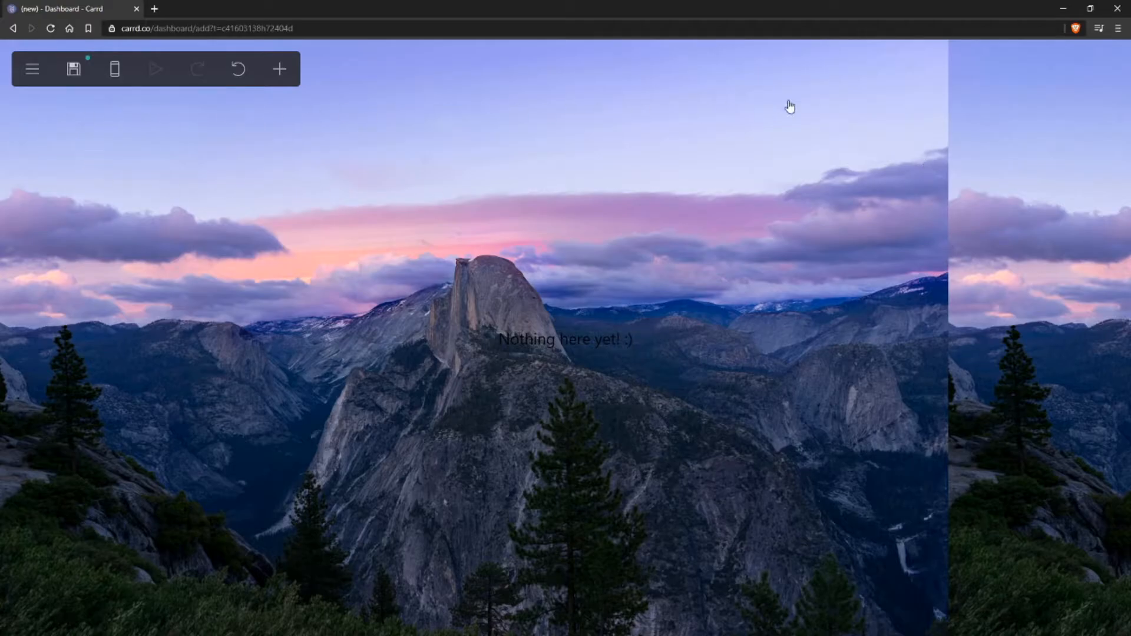
{"action": "left_click", "coordinate": [775, 157]}
{"action": "left_click", "coordinate": [1059, 323]}
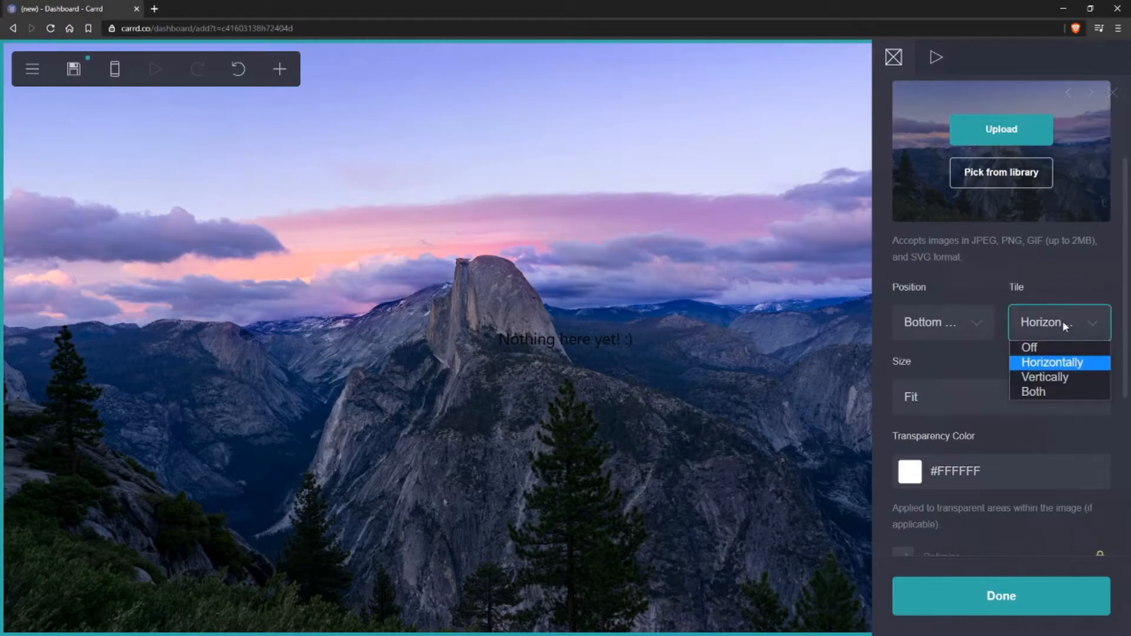
{"action": "left_click", "coordinate": [1059, 378]}
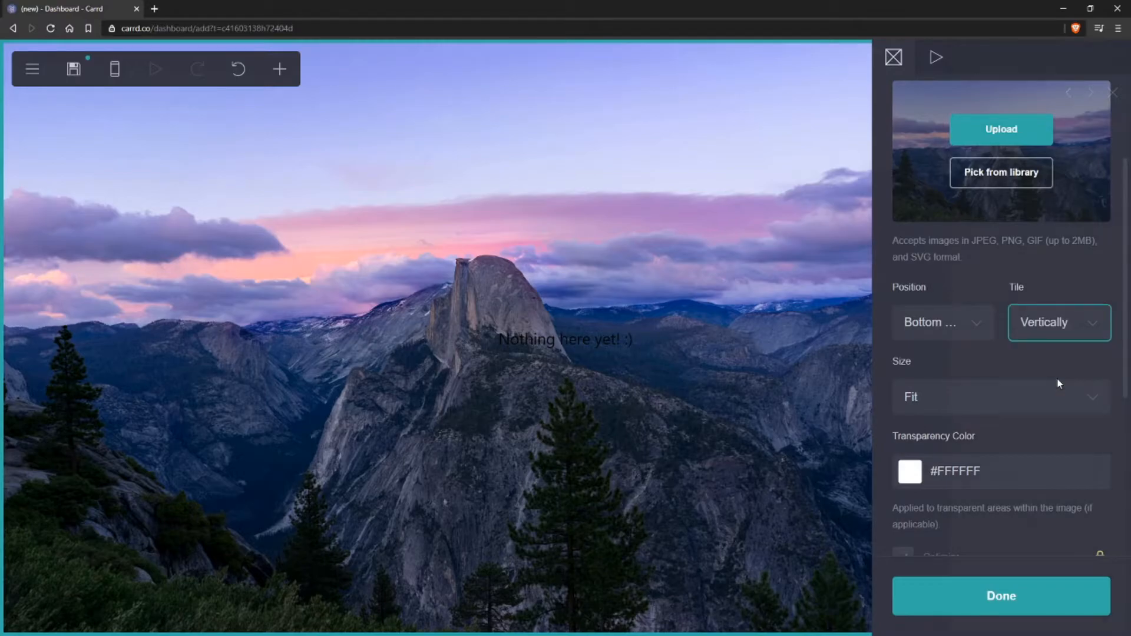
{"action": "left_click", "coordinate": [963, 391]}
{"action": "left_click", "coordinate": [929, 420]}
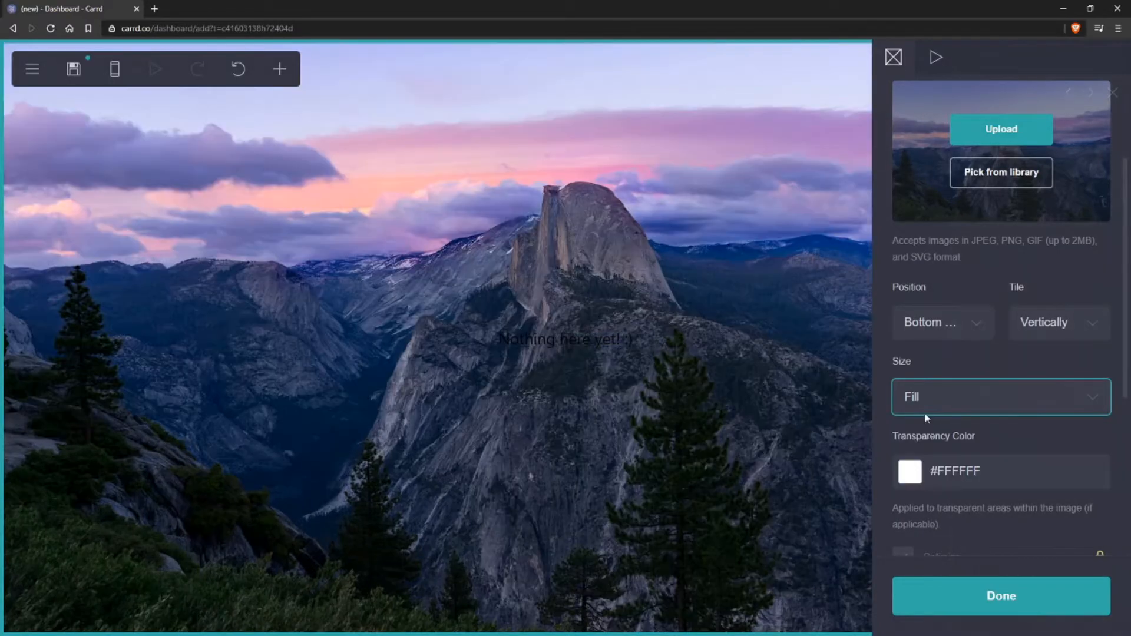
Open the background image's transparency color and turn its tiling off
{"action": "scroll", "coordinate": [972, 446], "scroll_direction": "down", "scroll_amount": 3}
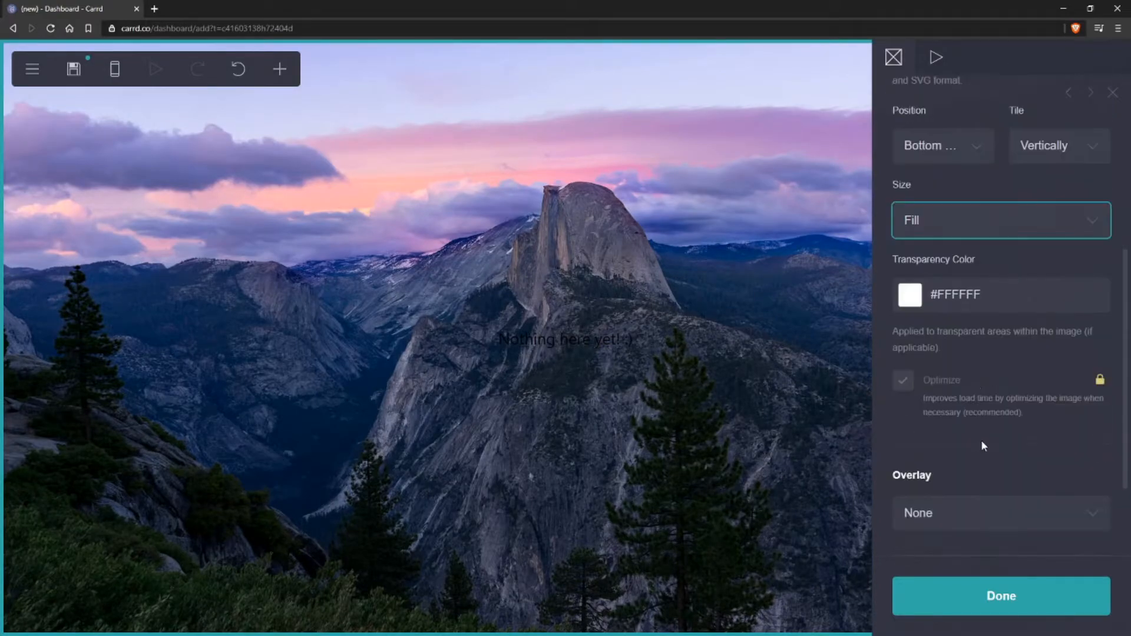
{"action": "left_click", "coordinate": [965, 294]}
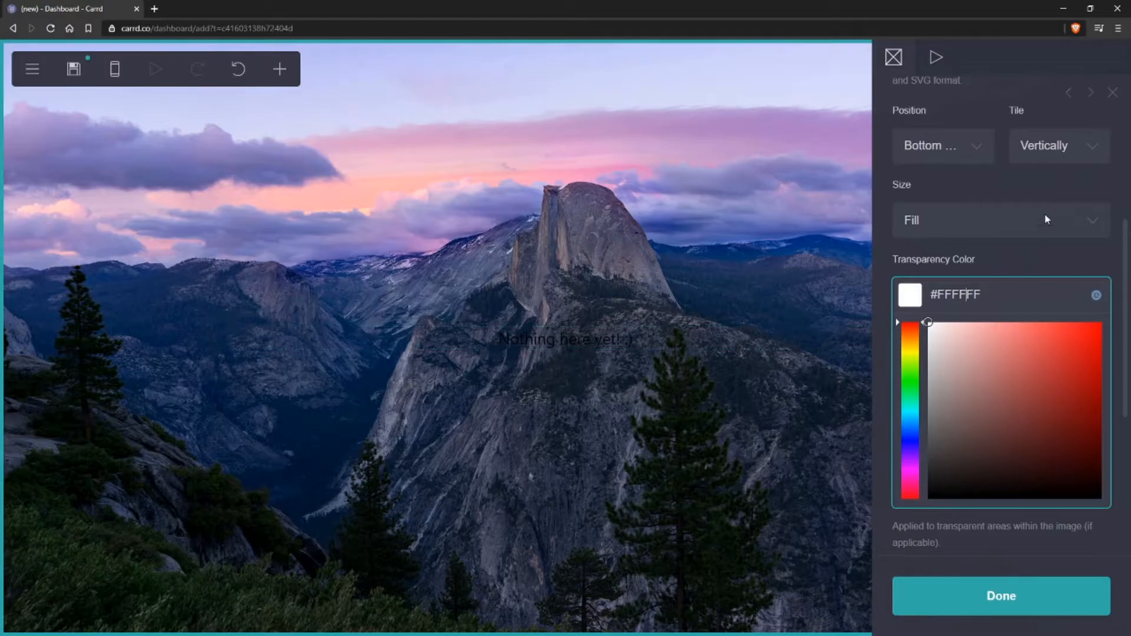
{"action": "left_click", "coordinate": [1054, 147]}
{"action": "left_click", "coordinate": [1049, 171]}
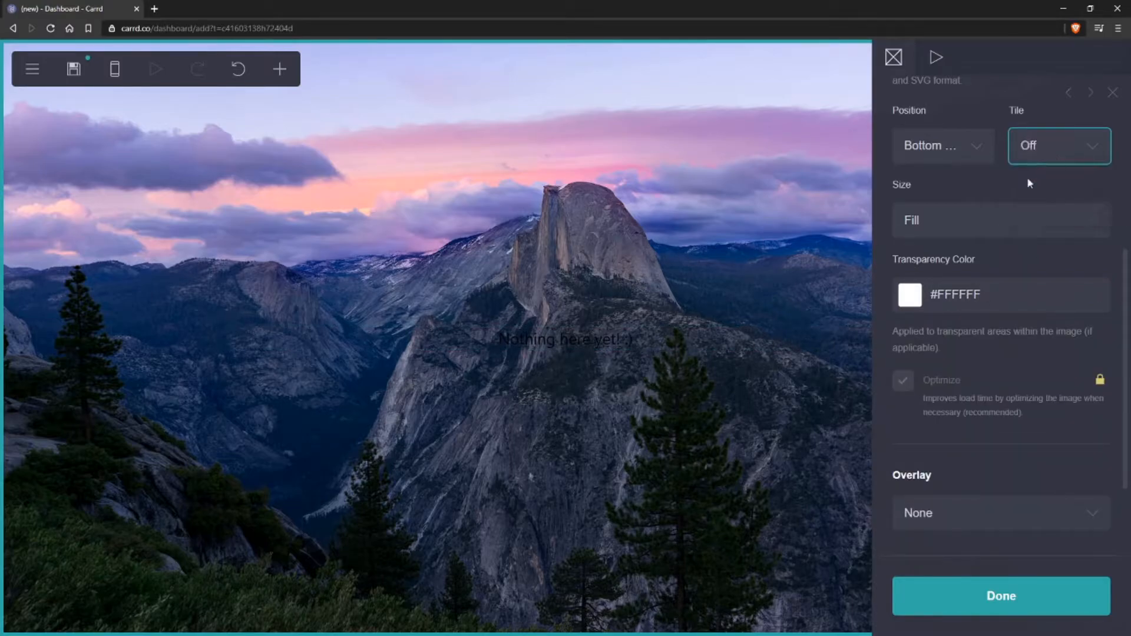
Try the Default and Stretch sizes for the background image, and return its size to Fill
{"action": "left_click", "coordinate": [982, 221]}
{"action": "left_click", "coordinate": [978, 290]}
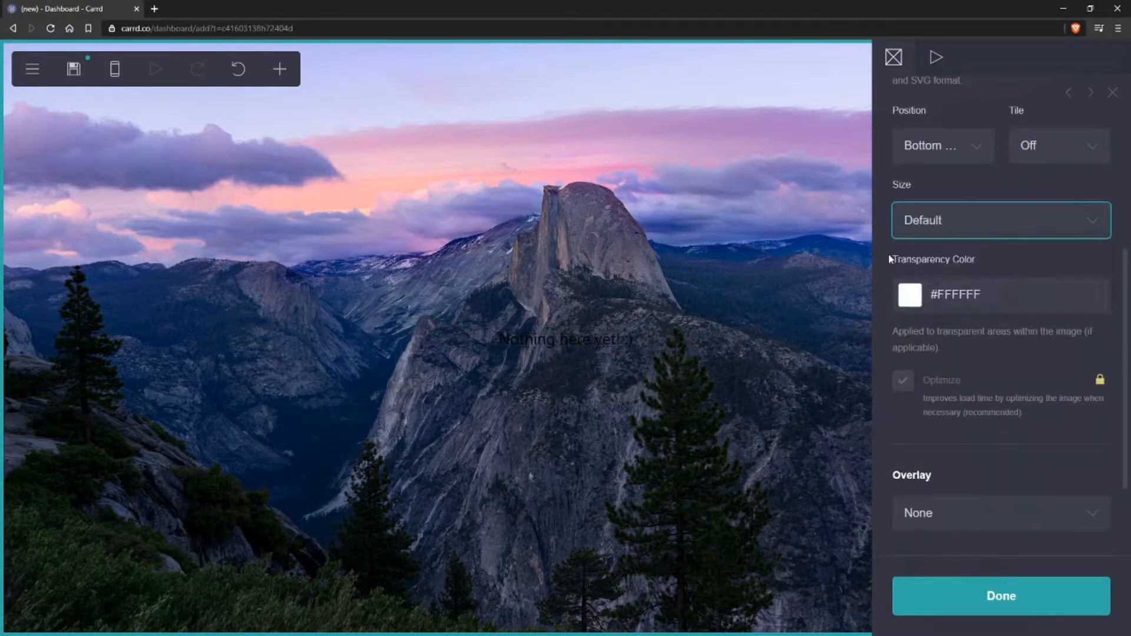
{"action": "left_click", "coordinate": [790, 185]}
{"action": "left_click", "coordinate": [803, 171]}
{"action": "left_click", "coordinate": [954, 224]}
{"action": "left_click", "coordinate": [937, 275]}
{"action": "left_click", "coordinate": [944, 212]}
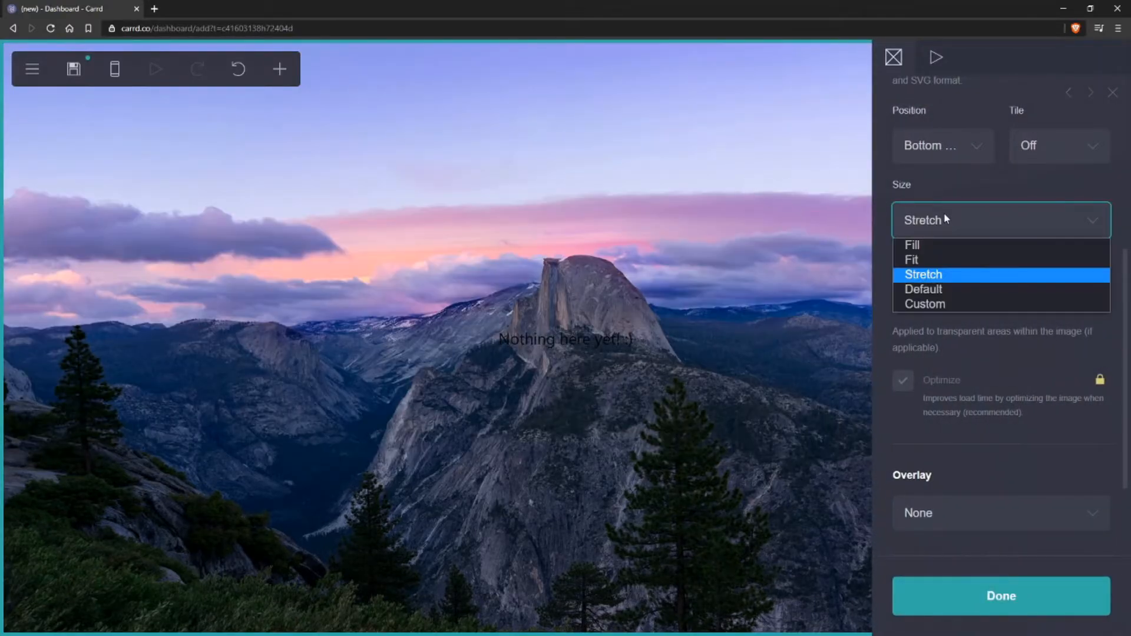
{"action": "left_click", "coordinate": [937, 247]}
Try the Stretch size once more, set the background image's size to Fit, and view the page at full width
{"action": "left_click", "coordinate": [942, 228]}
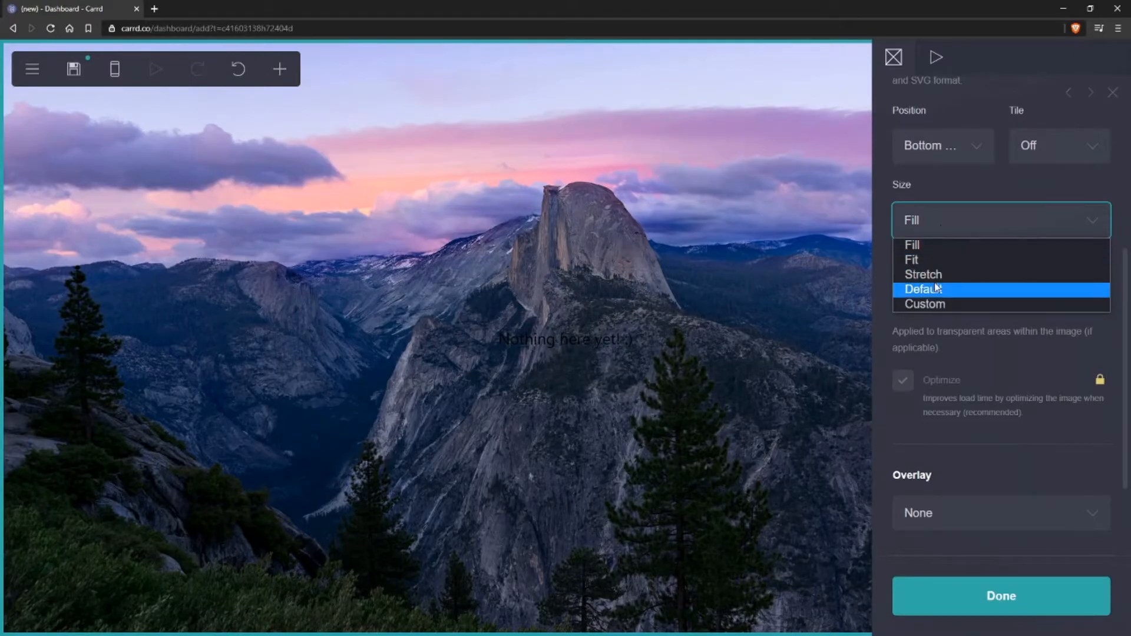
{"action": "left_click", "coordinate": [928, 275]}
{"action": "left_click", "coordinate": [852, 217]}
{"action": "left_click", "coordinate": [852, 217]}
{"action": "left_click", "coordinate": [944, 229]}
{"action": "left_click", "coordinate": [949, 265]}
{"action": "left_click", "coordinate": [775, 168]}
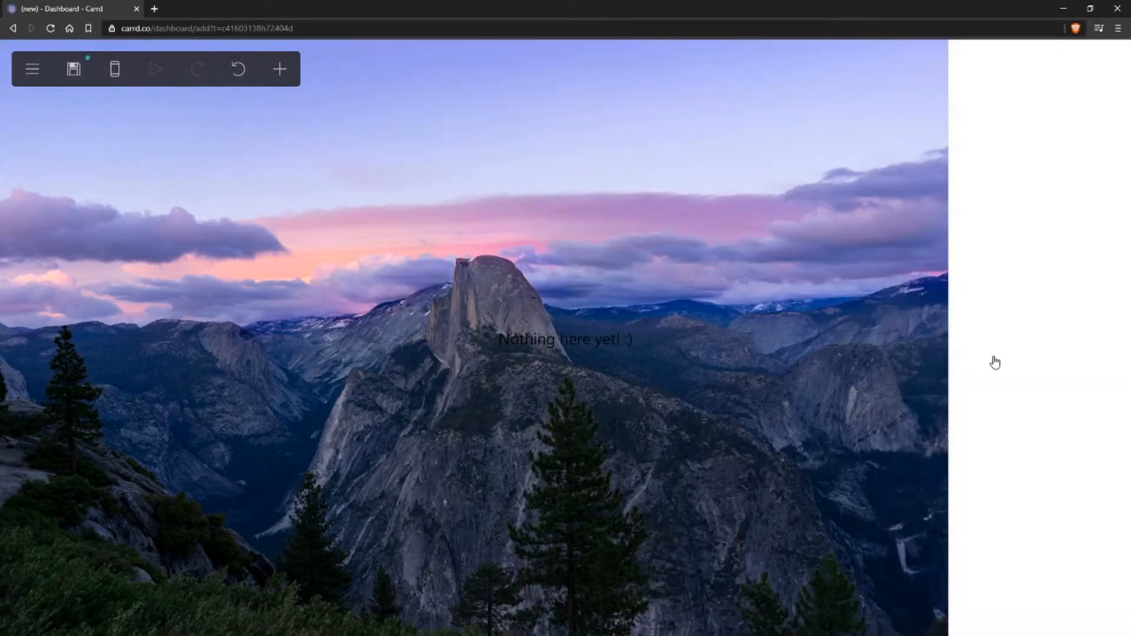
Set the background image's transparency color to red #FC0000 and view it at full page width
{"action": "left_click", "coordinate": [991, 366]}
{"action": "left_click", "coordinate": [966, 295]}
{"action": "left_click", "coordinate": [1067, 340]}
{"action": "left_click", "coordinate": [811, 141]}
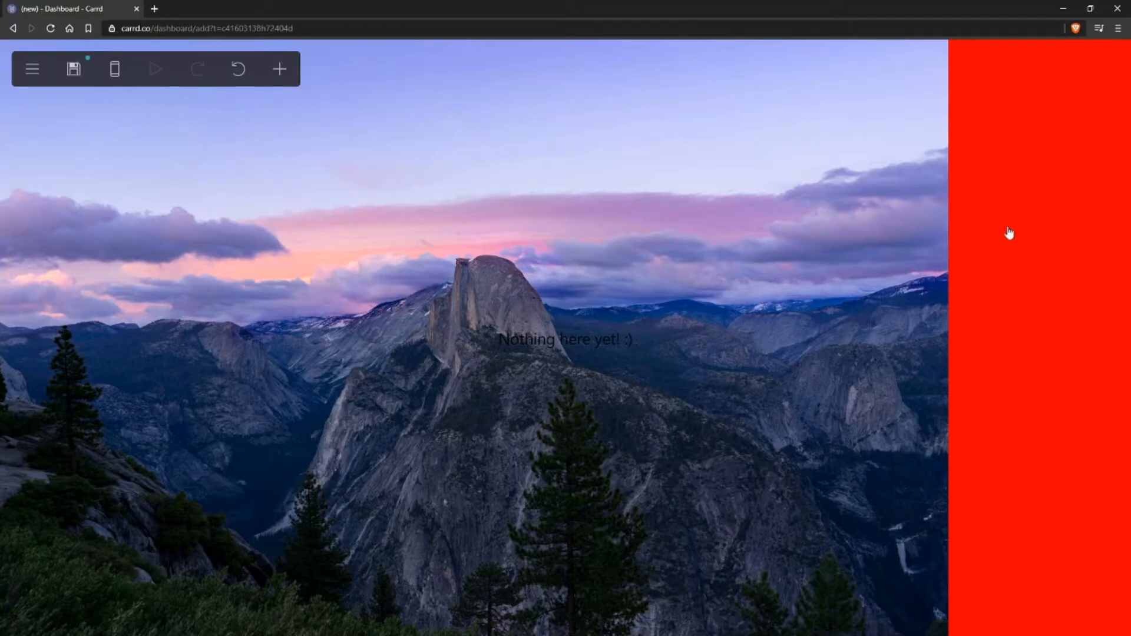
{"action": "left_click", "coordinate": [941, 156]}
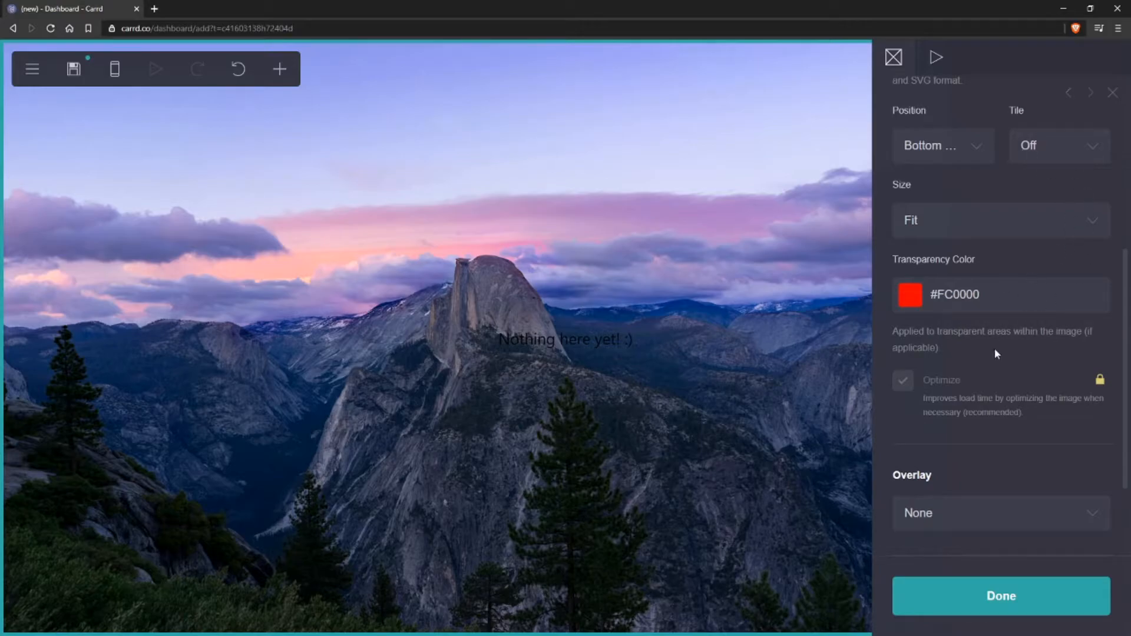
Try a Color overlay on the background image, and change the overlay to Gradient
{"action": "scroll", "coordinate": [995, 348], "scroll_direction": "down", "scroll_amount": 2}
{"action": "left_click", "coordinate": [1040, 390]}
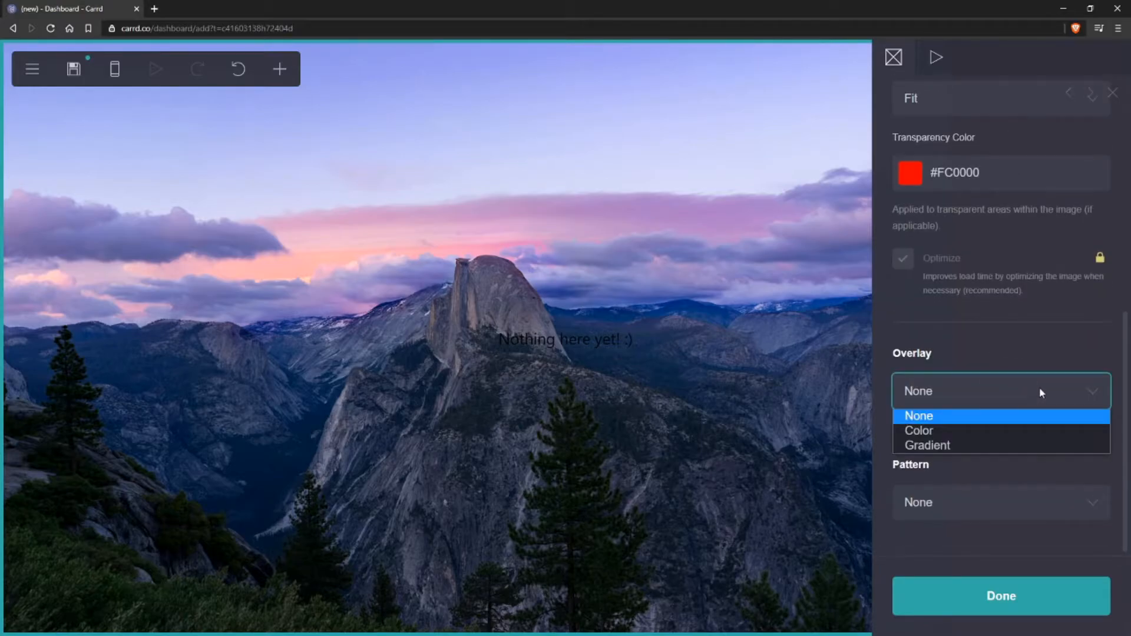
{"action": "left_click", "coordinate": [933, 434]}
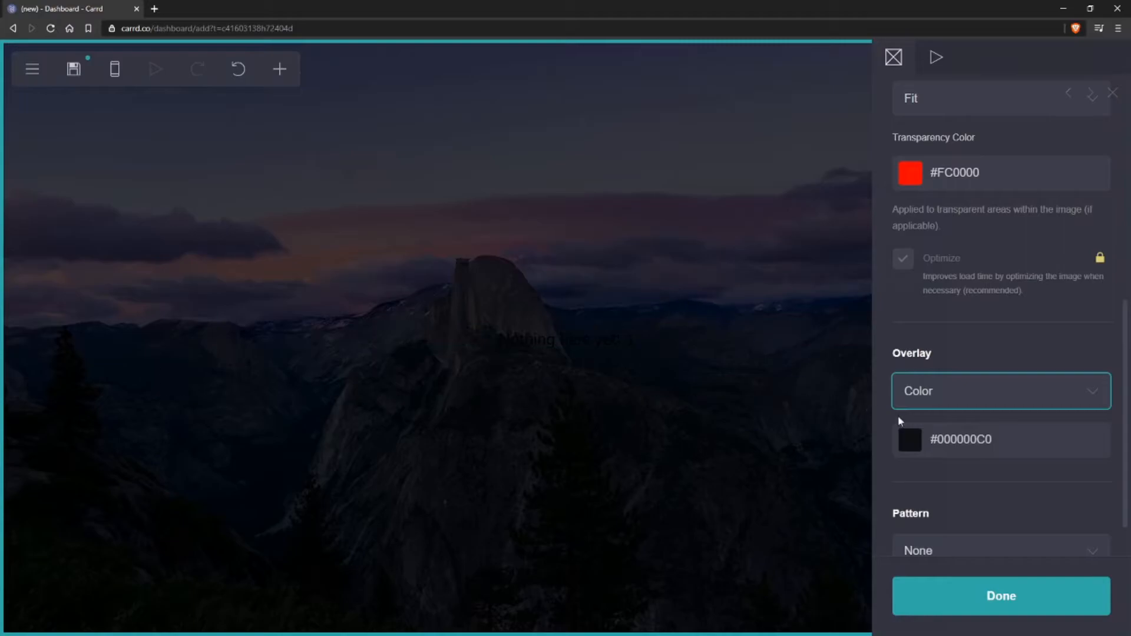
{"action": "left_click", "coordinate": [945, 391]}
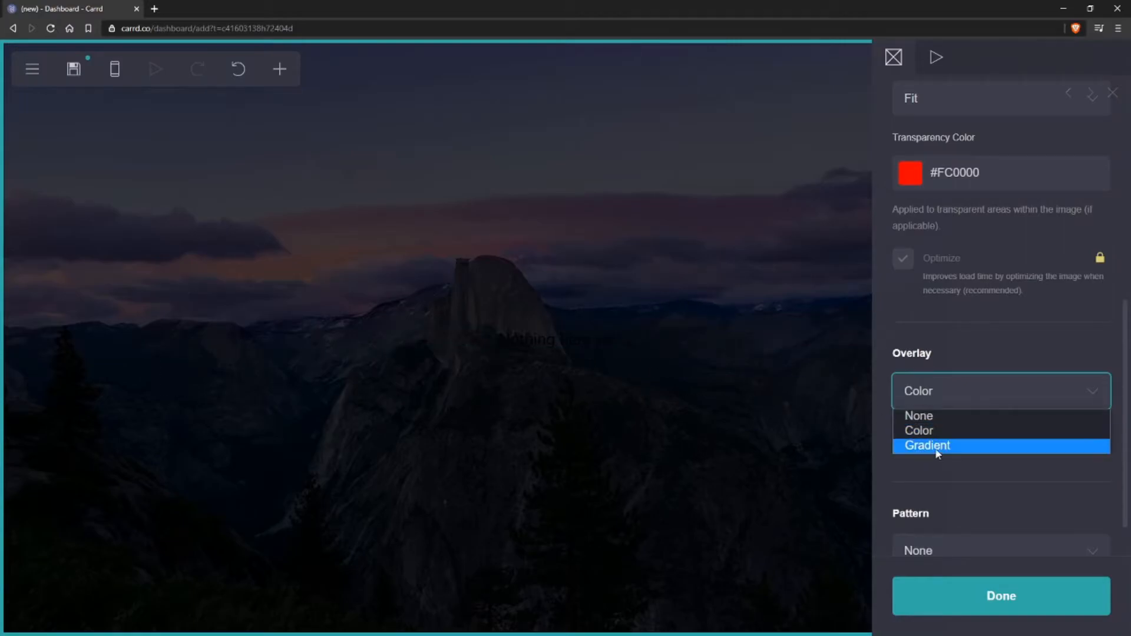
{"action": "left_click", "coordinate": [937, 446]}
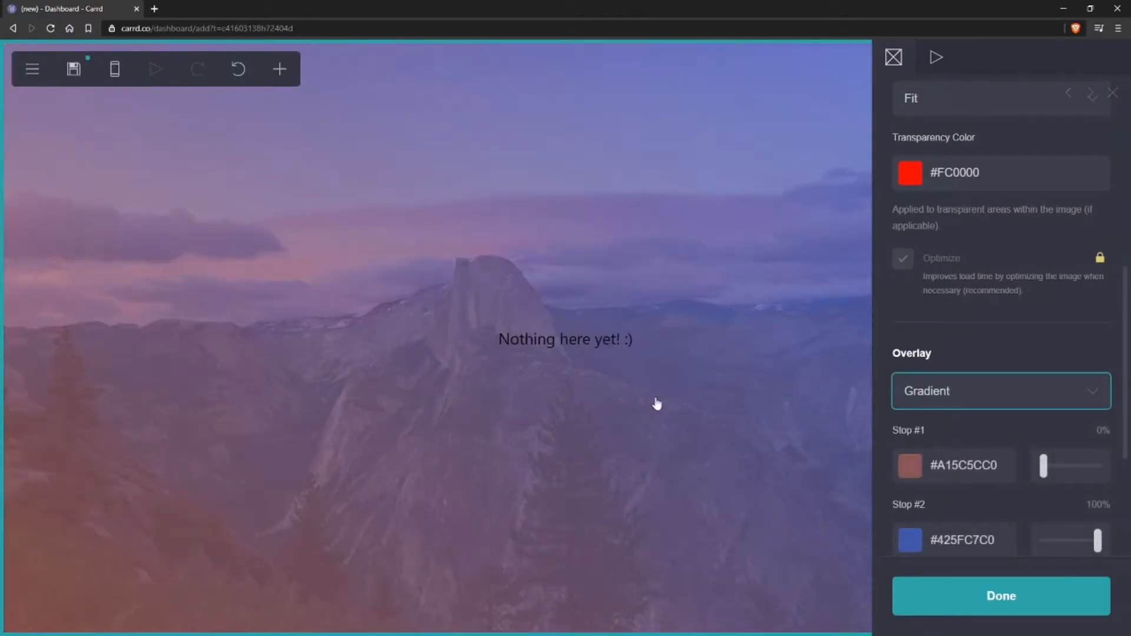
Add a Square Grid pattern to the background with a size of 19 and a thickness of 1
{"action": "scroll", "coordinate": [957, 336], "scroll_direction": "down", "scroll_amount": 4}
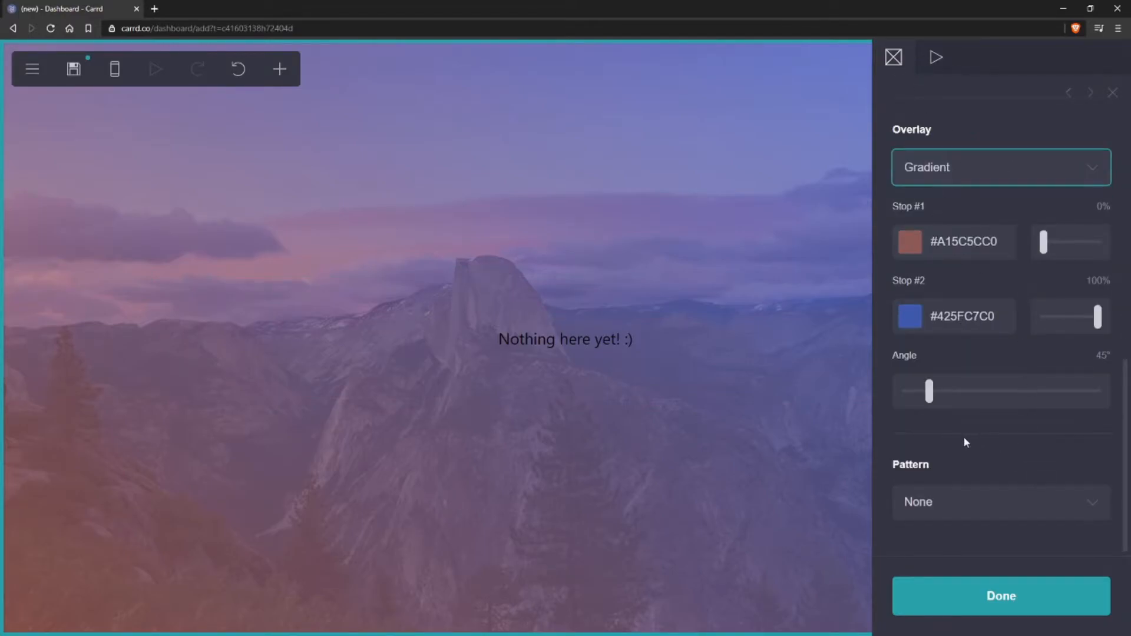
{"action": "left_click", "coordinate": [1011, 501]}
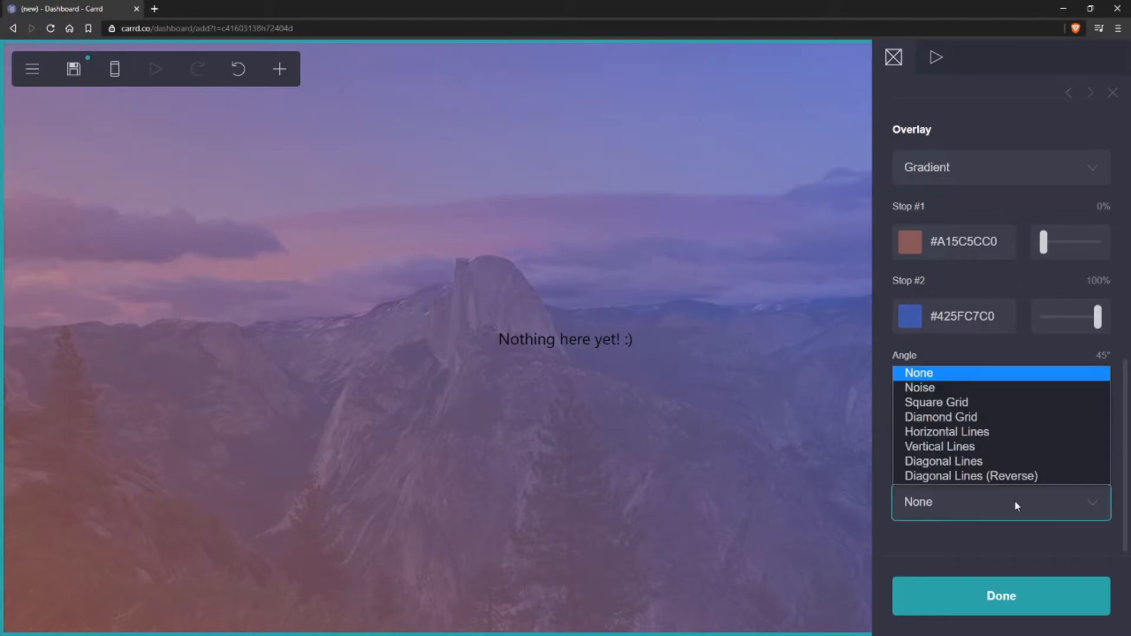
{"action": "left_click", "coordinate": [939, 405]}
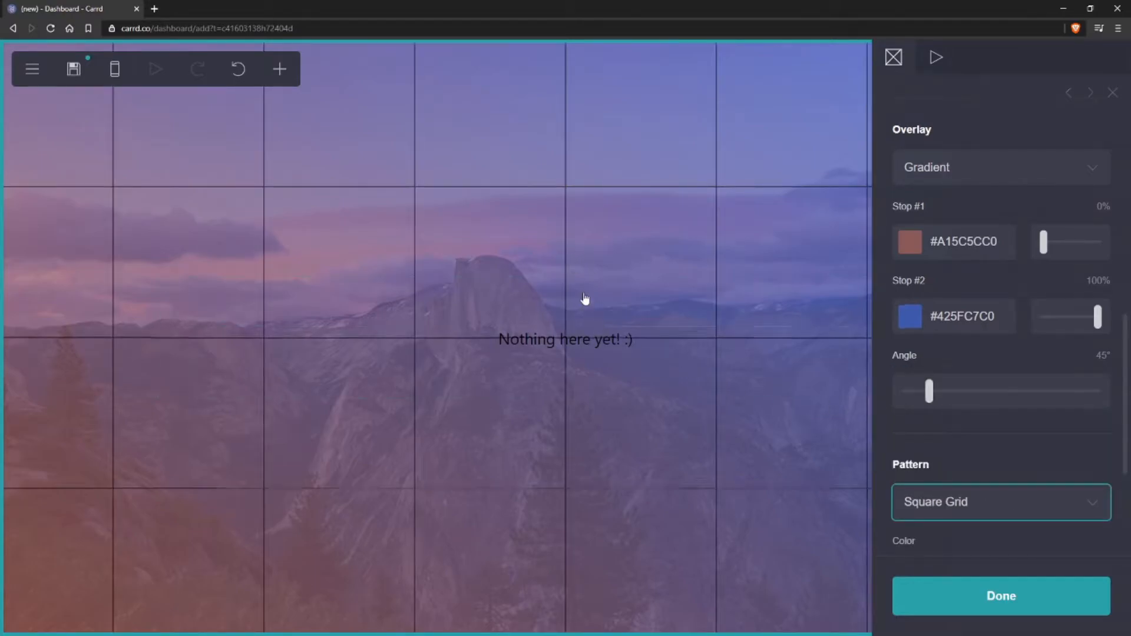
{"action": "scroll", "coordinate": [1040, 483], "scroll_direction": "down", "scroll_amount": 4}
{"action": "left_click_drag", "start_coordinate": [1000, 433], "coordinate": [940, 438]}
{"action": "mouse_move", "coordinate": [912, 503]}
{"action": "left_mouse_down"}
{"action": "mouse_move", "coordinate": [944, 501]}
{"action": "mouse_move", "coordinate": [905, 502]}
{"action": "left_mouse_up"}
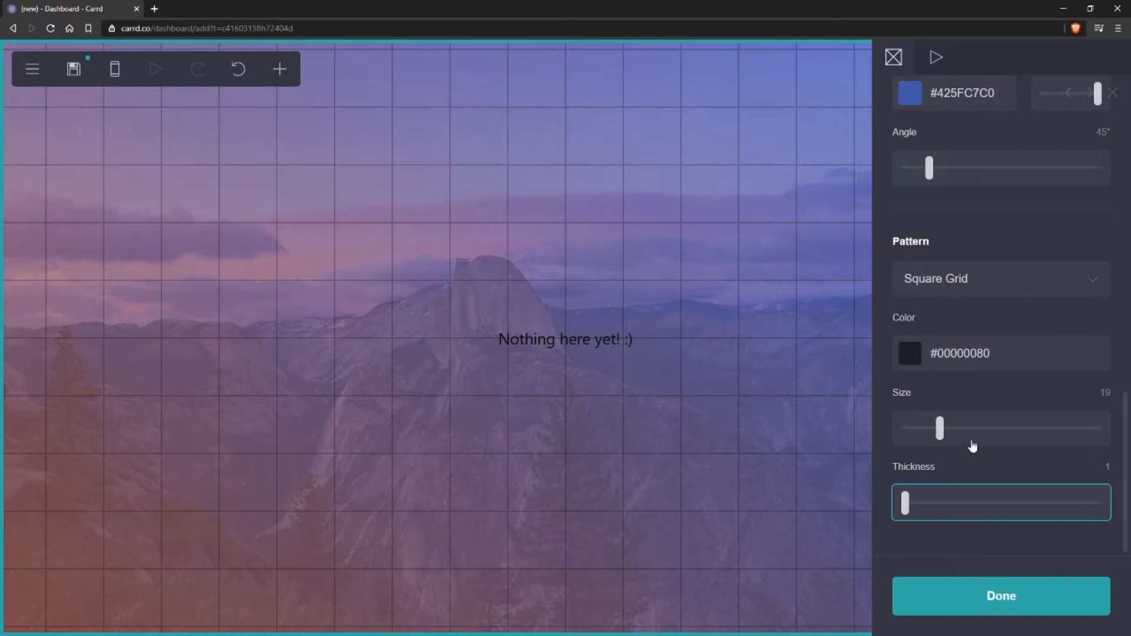
Try the Video background style, and switch the background style to Slideshow
{"action": "scroll", "coordinate": [971, 446], "scroll_direction": "up", "scroll_amount": 15}
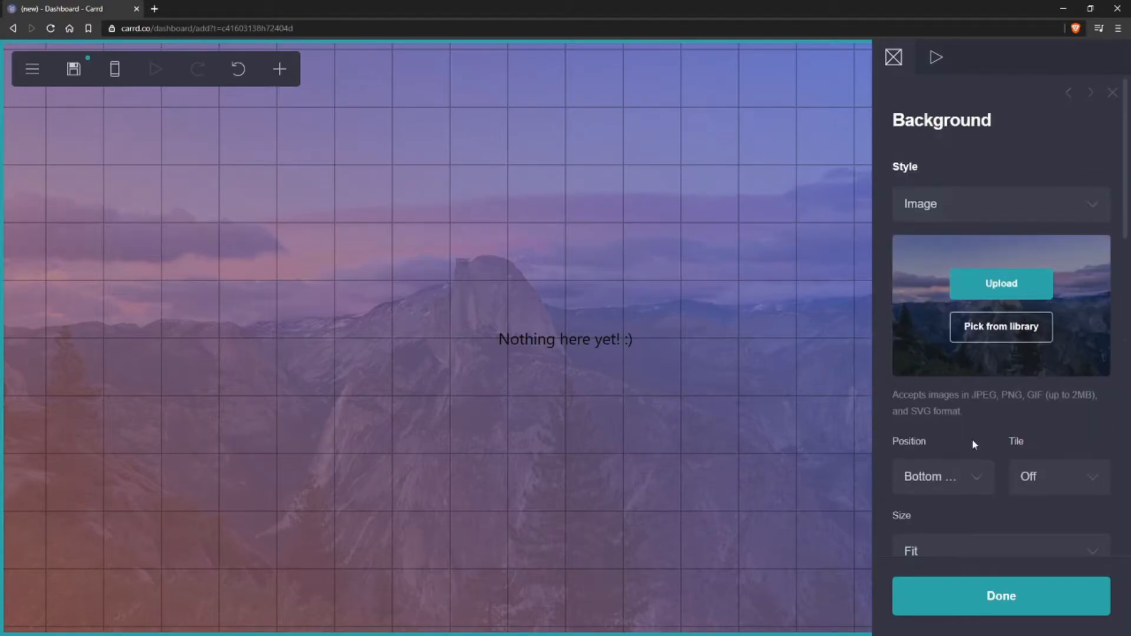
{"action": "left_click", "coordinate": [959, 213]}
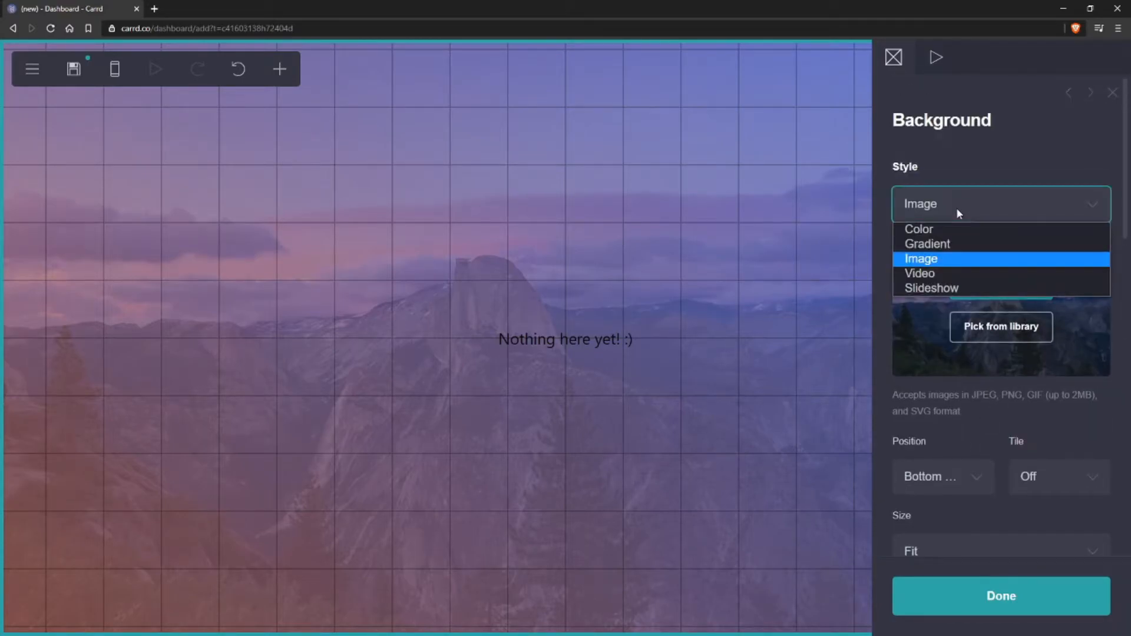
{"action": "left_click", "coordinate": [936, 273]}
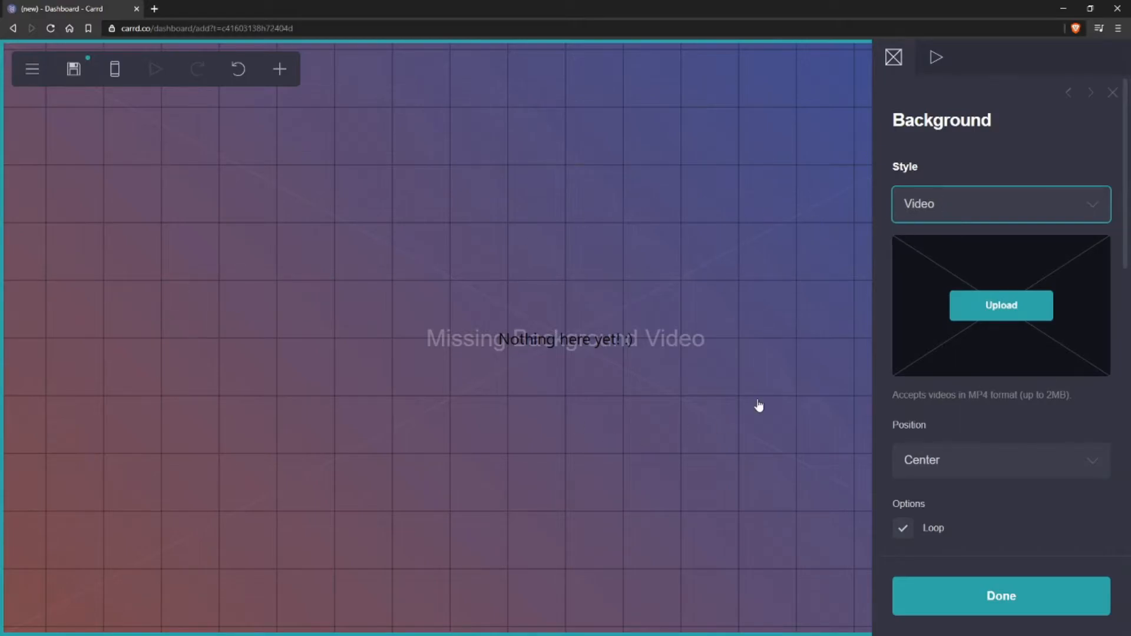
{"action": "left_click", "coordinate": [989, 204]}
{"action": "left_click", "coordinate": [944, 291]}
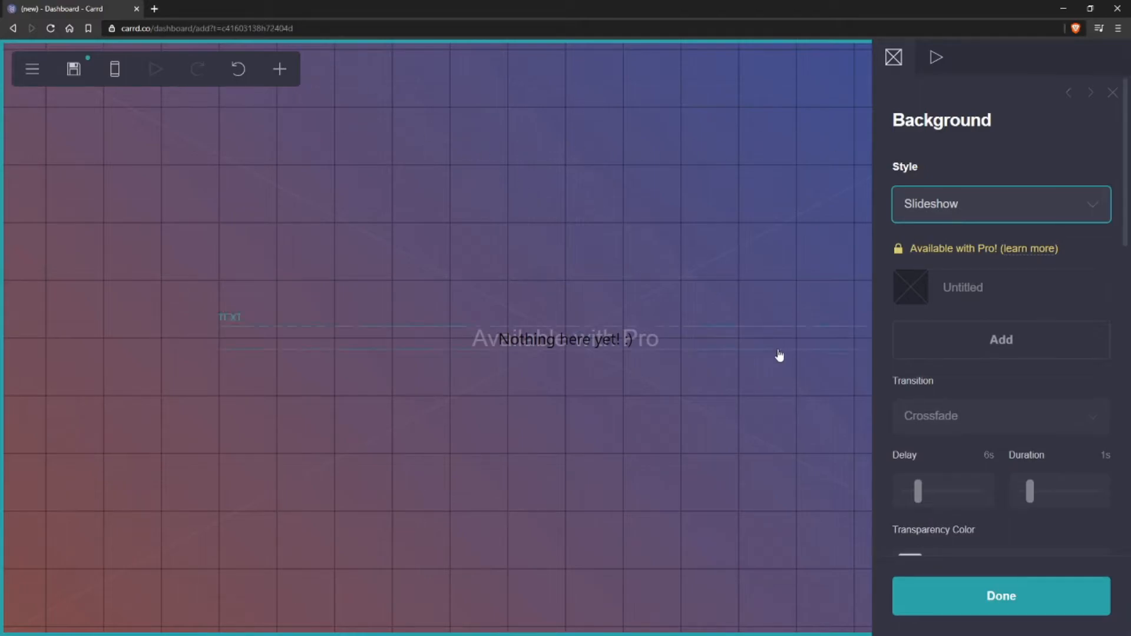
Leave the current site for the dashboard and start a new site from the blank canvas
{"action": "left_click", "coordinate": [32, 69]}
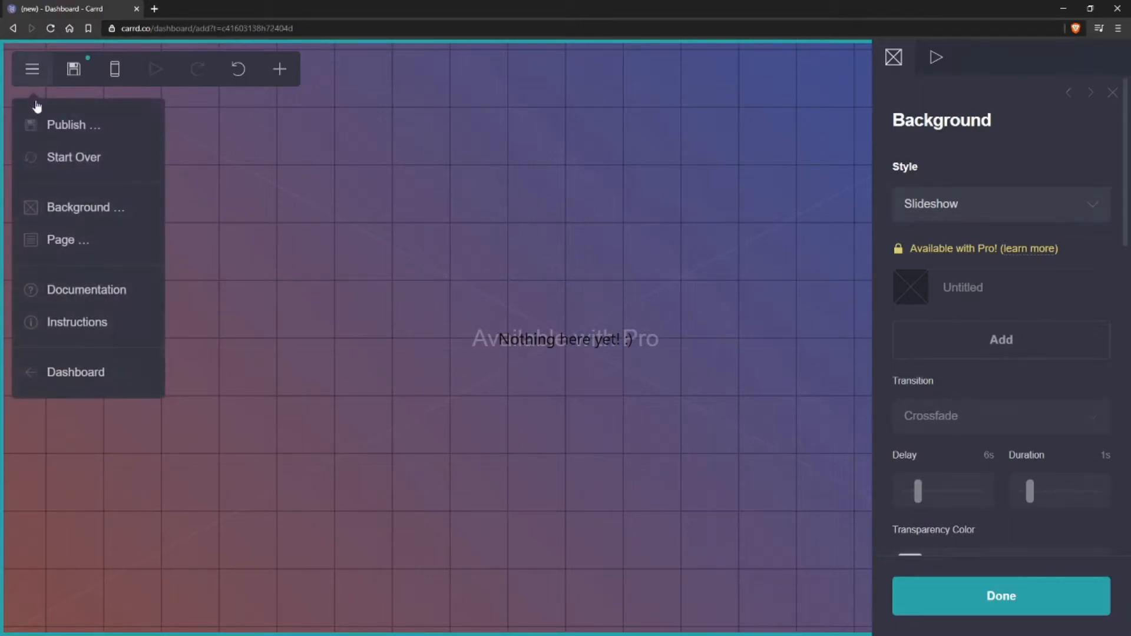
{"action": "left_click", "coordinate": [85, 373]}
{"action": "left_click", "coordinate": [496, 386]}
{"action": "left_click", "coordinate": [1064, 86]}
{"action": "left_click", "coordinate": [504, 296]}
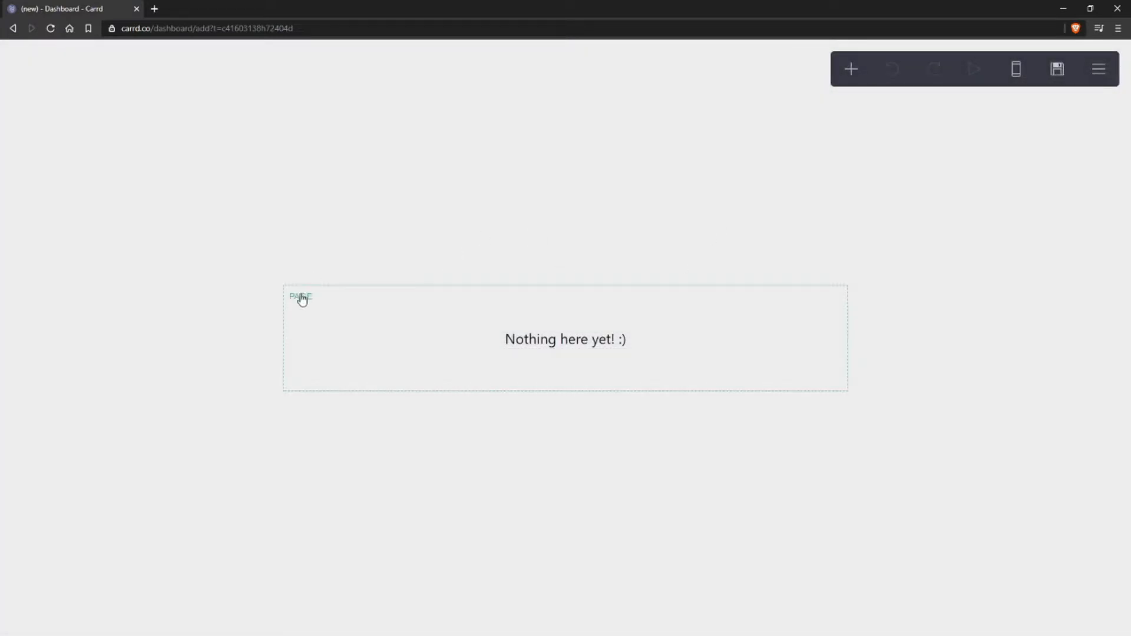
Open the Page settings and move the settings panel to the opposite side of the canvas
{"action": "left_click", "coordinate": [543, 309]}
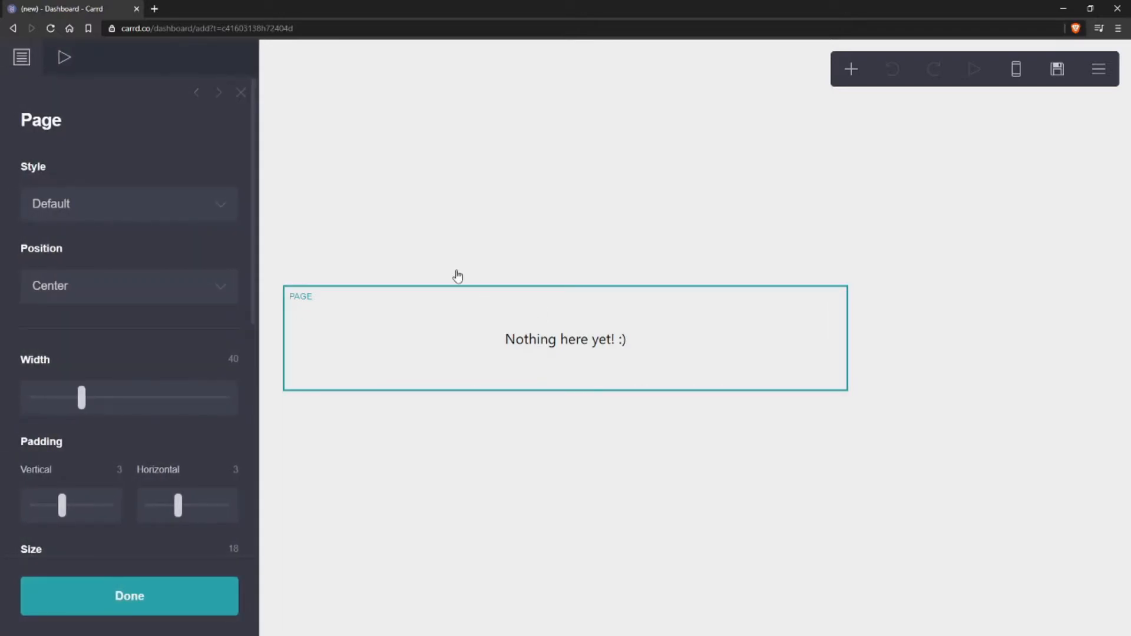
{"action": "left_click", "coordinate": [219, 93]}
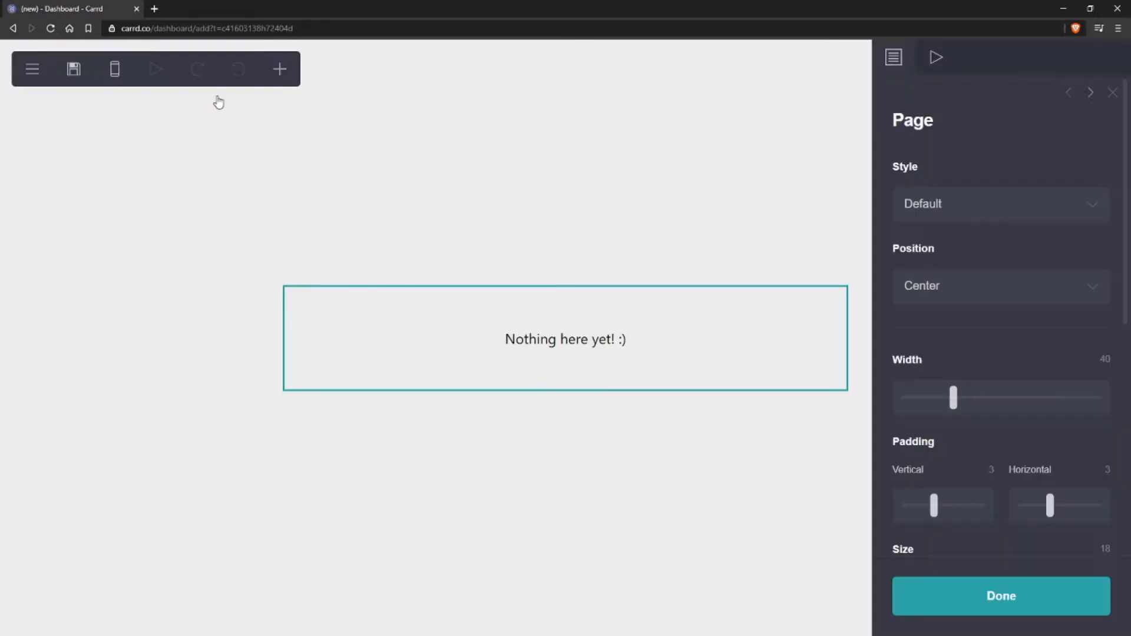
Replace the placeholder text "Nothing here yet! :)" with "Work in progress"
{"action": "left_click", "coordinate": [560, 345]}
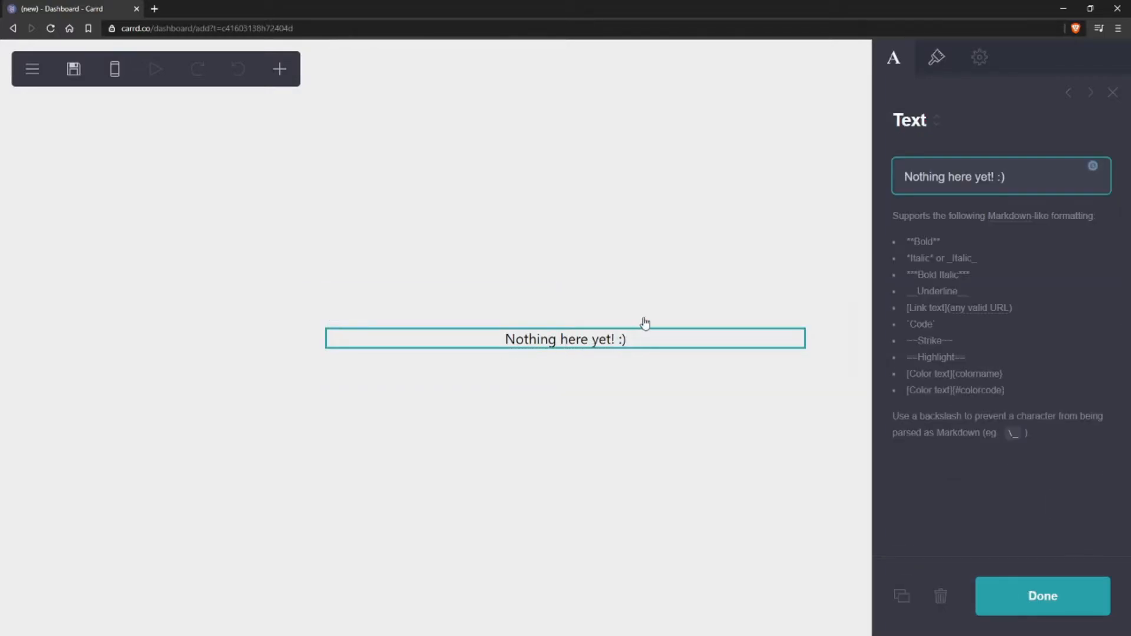
{"action": "left_click_drag", "start_coordinate": [1023, 175], "coordinate": [860, 180]}
{"action": "left_click", "coordinate": [1023, 180]}
{"action": "left_click_drag", "start_coordinate": [1020, 177], "coordinate": [867, 183]}
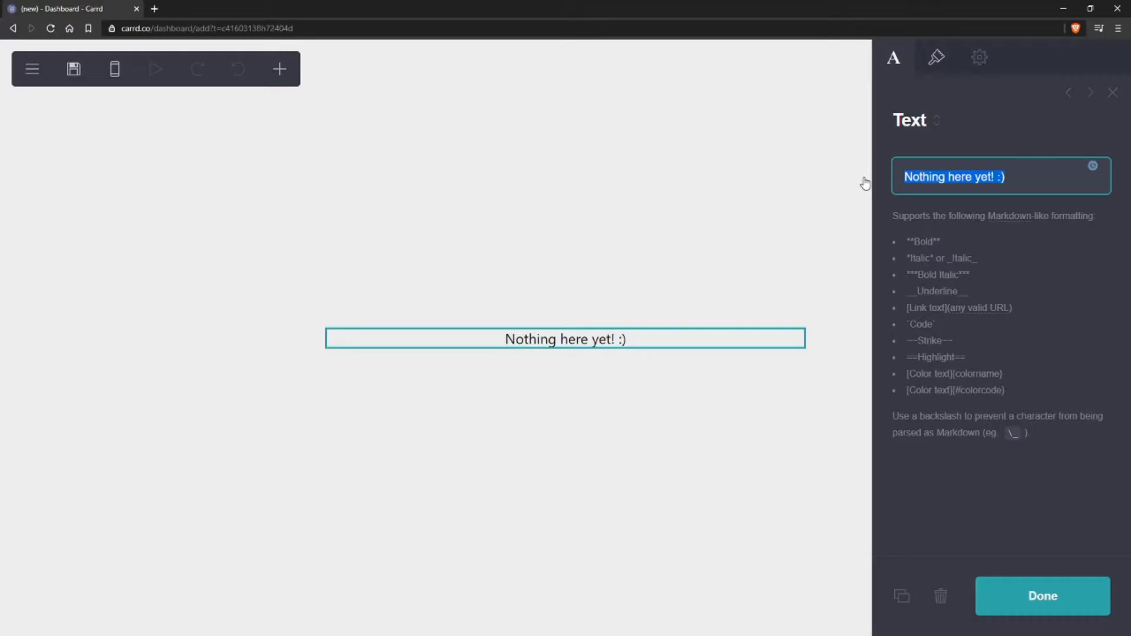
{"action": "type", "text": "Work in progress"}
Cycle through the available types for the "Work in progress" text element, and set it to Main Heading
{"action": "left_click", "coordinate": [938, 122]}
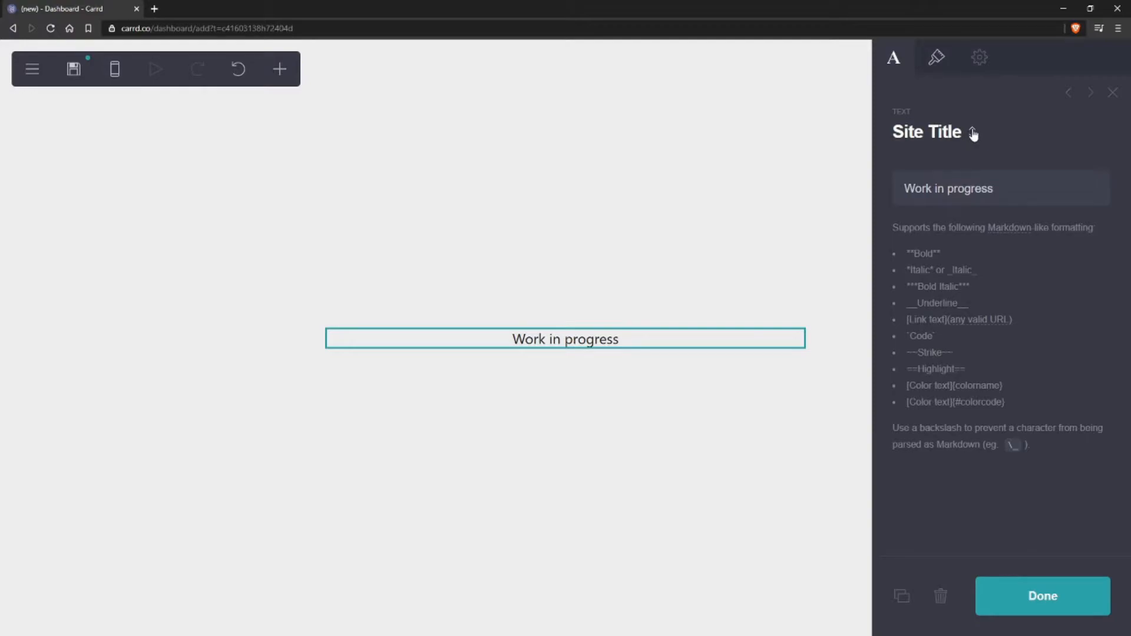
{"action": "left_click", "coordinate": [973, 133]}
{"action": "left_click", "coordinate": [1000, 132]}
{"action": "left_click", "coordinate": [963, 137]}
{"action": "left_click", "coordinate": [974, 141]}
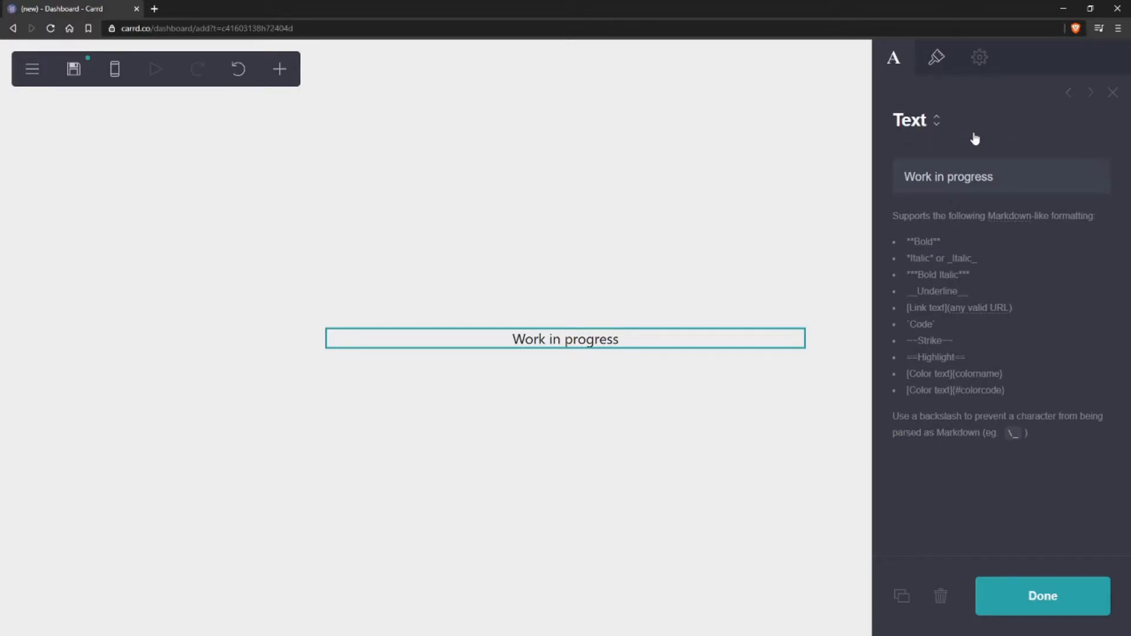
{"action": "left_click", "coordinate": [938, 121]}
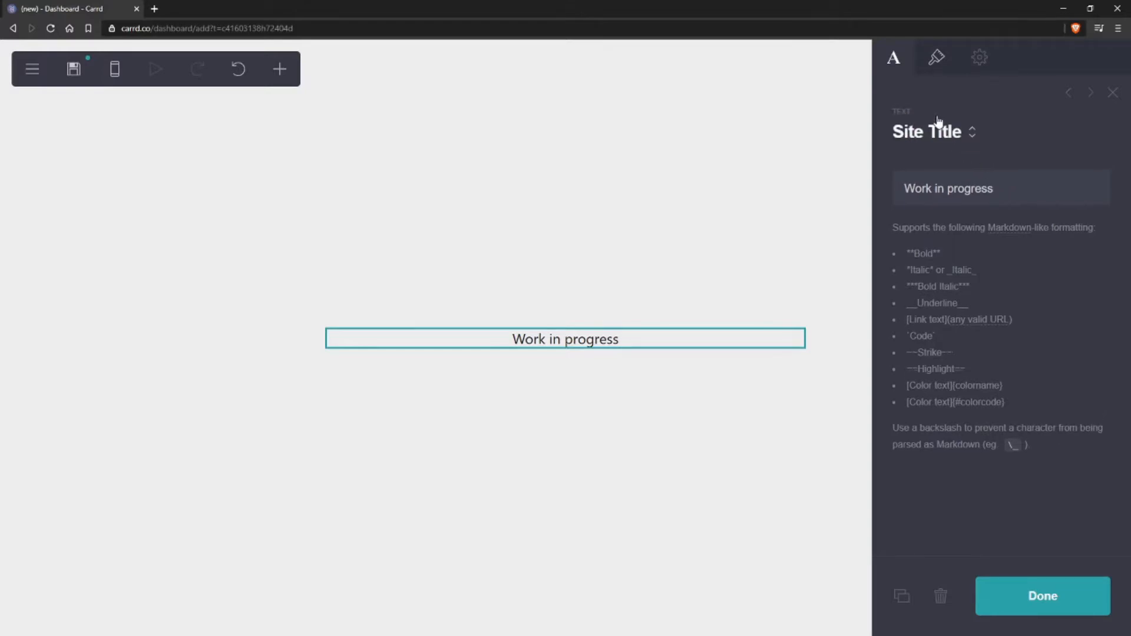
{"action": "left_click", "coordinate": [973, 133]}
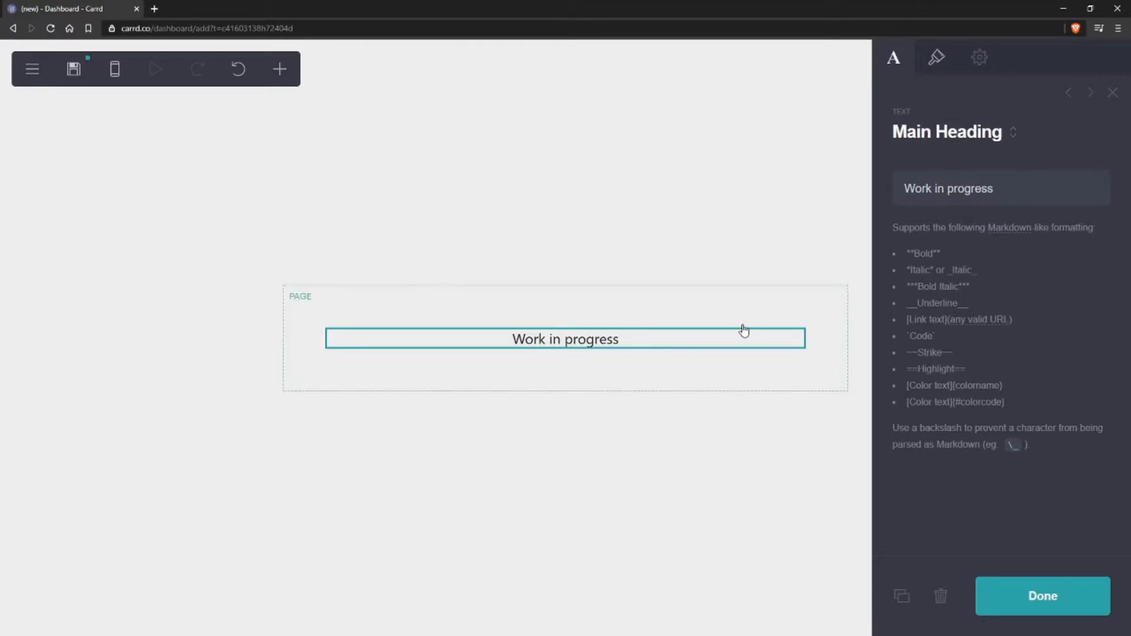
Switch the type of the "Work in progress" element to plain Text
{"action": "left_click", "coordinate": [992, 133]}
{"action": "left_click", "coordinate": [992, 134]}
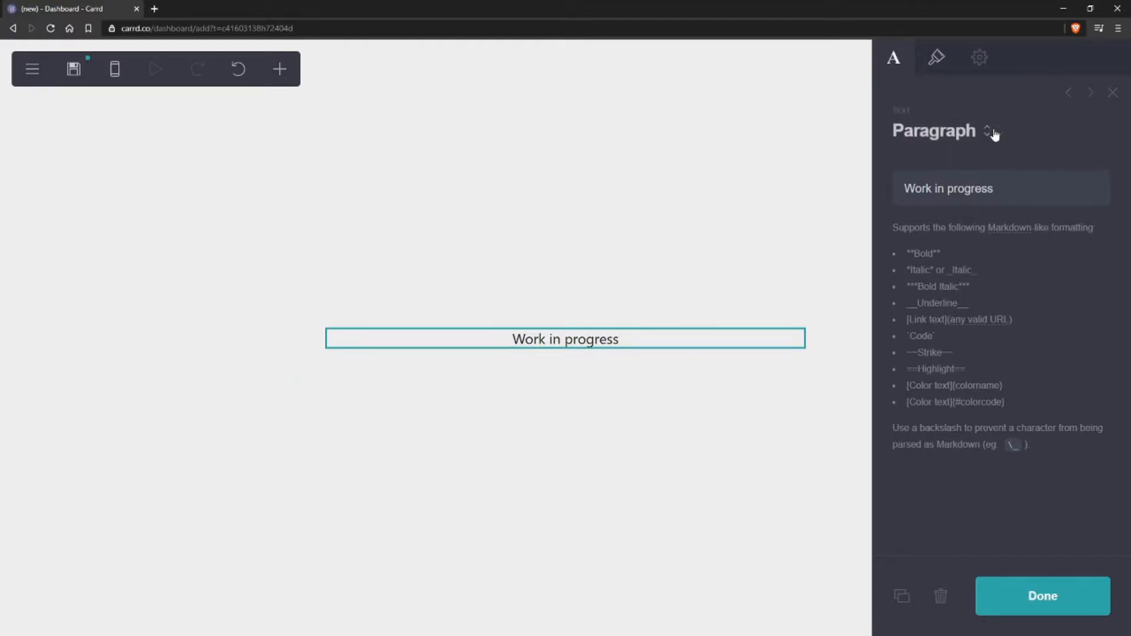
{"action": "left_click", "coordinate": [993, 135]}
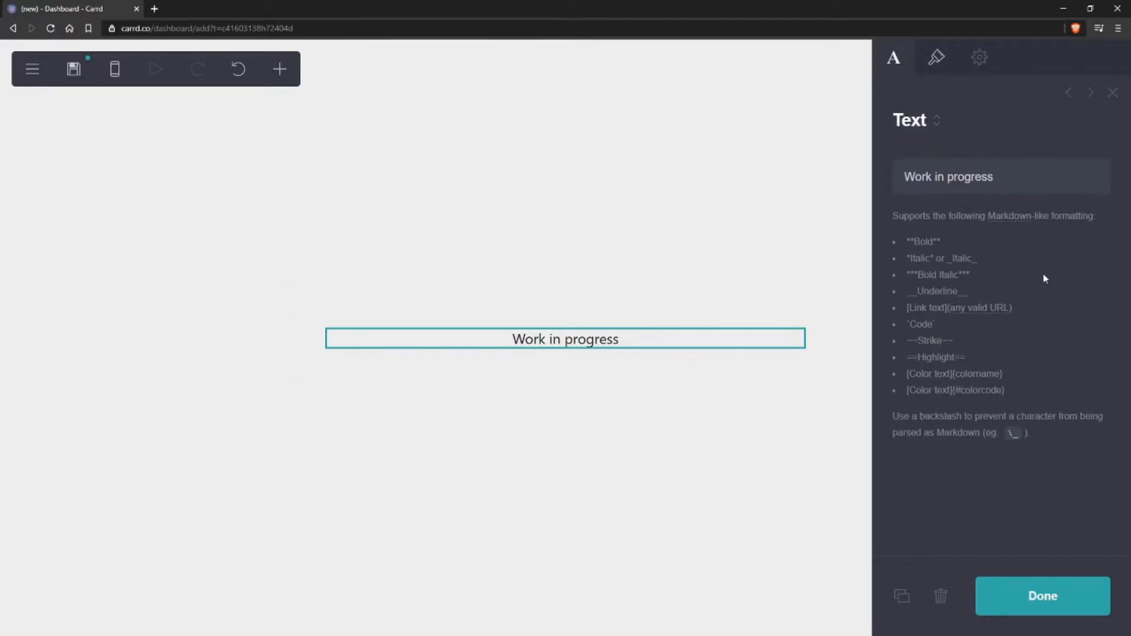
Set the colour of the "Work in progress" text to pure red, #FF0000
{"action": "left_click", "coordinate": [936, 65]}
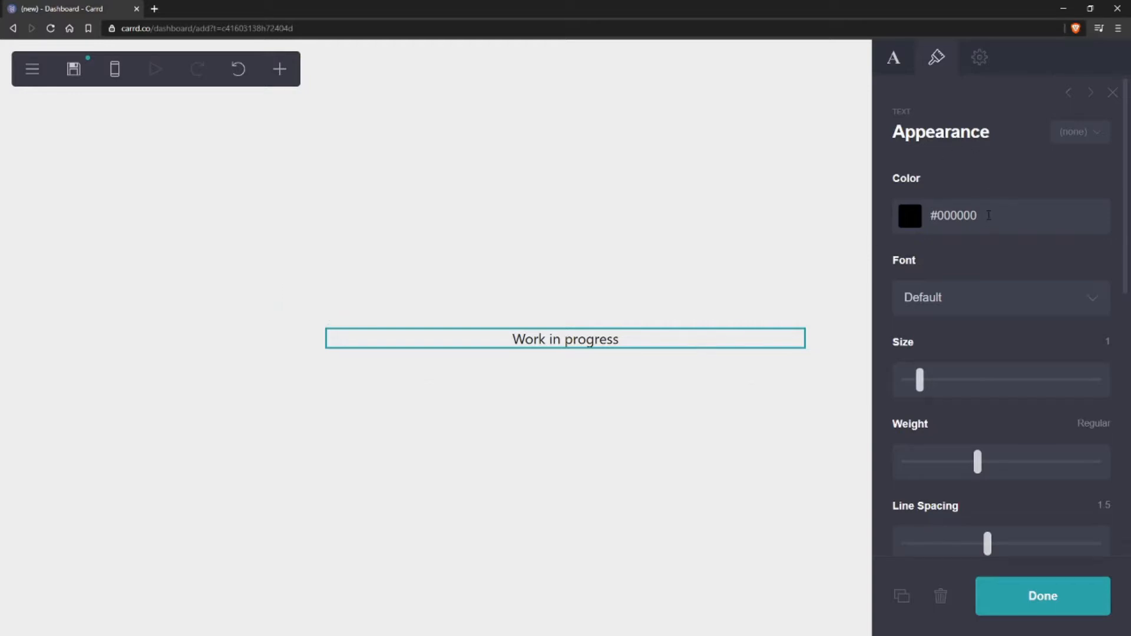
{"action": "left_click", "coordinate": [941, 215]}
{"action": "left_click_drag", "start_coordinate": [1061, 250], "coordinate": [1102, 241]}
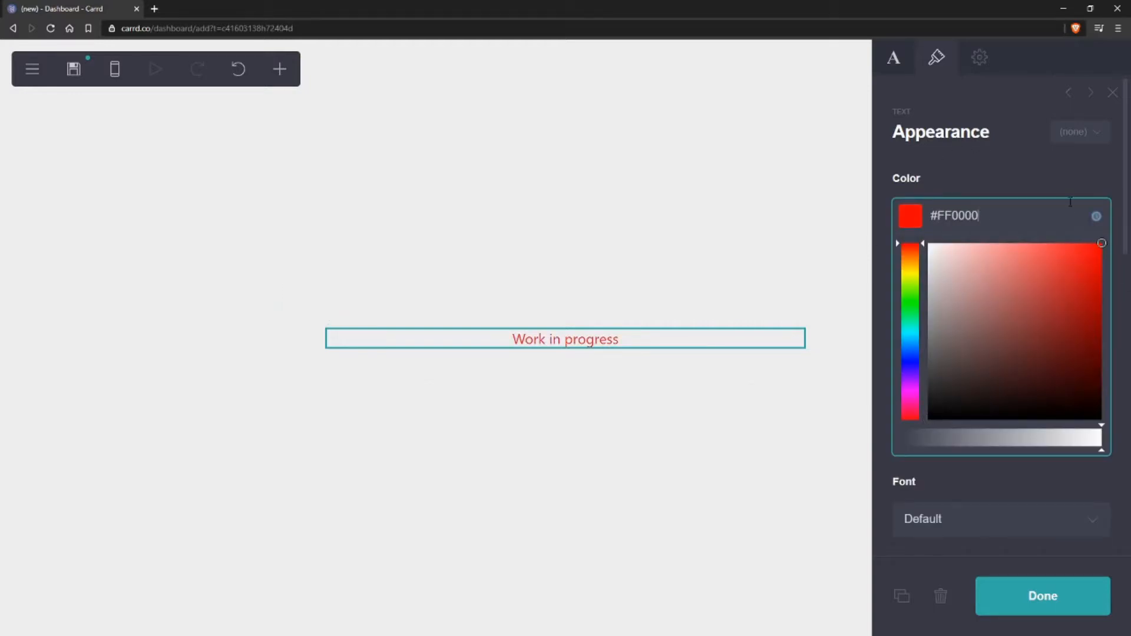
{"action": "left_click", "coordinate": [976, 171]}
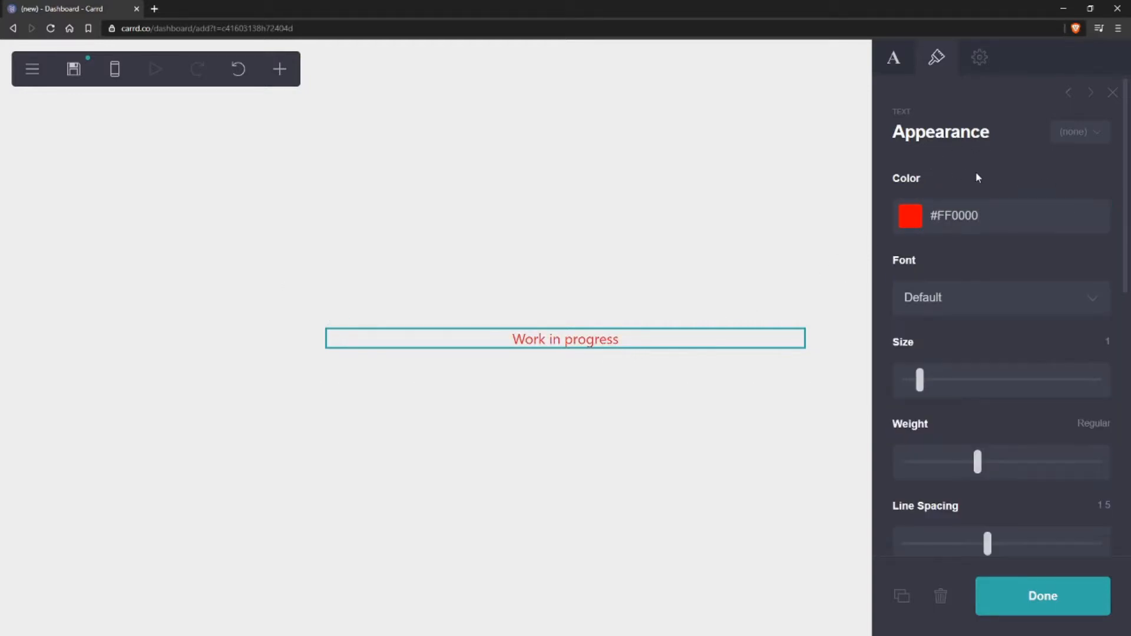
Change the font of the "Work in progress" text to VT323
{"action": "scroll", "coordinate": [976, 171], "scroll_direction": "down", "scroll_amount": 1}
{"action": "left_click", "coordinate": [952, 245]}
{"action": "scroll", "coordinate": [980, 376], "scroll_direction": "down", "scroll_amount": 20}
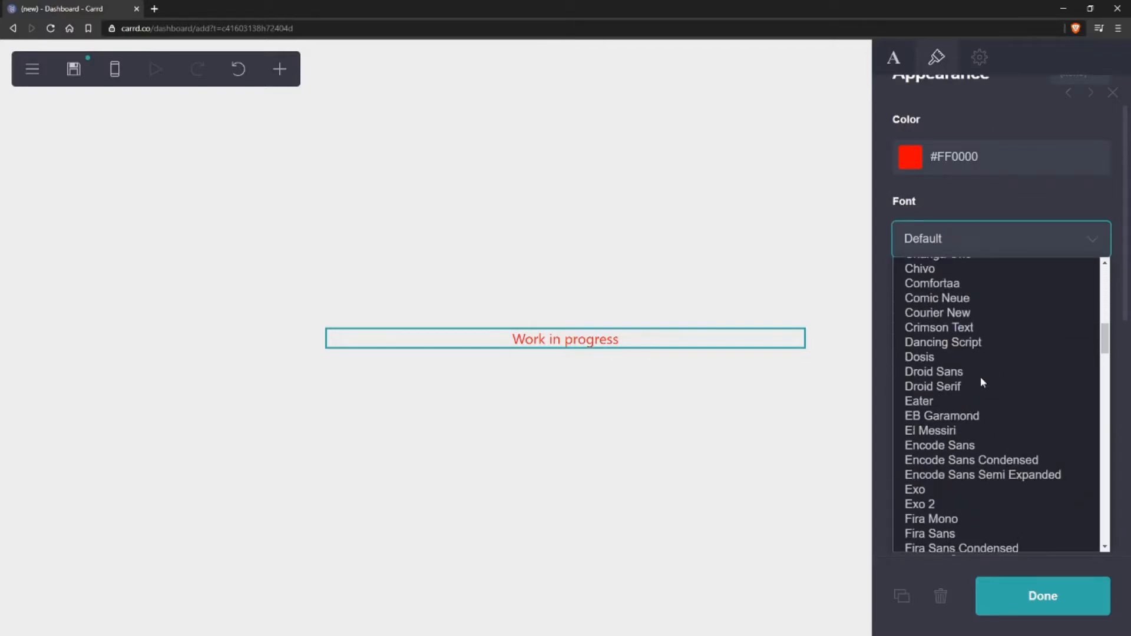
{"action": "scroll", "coordinate": [980, 377], "scroll_direction": "down", "scroll_amount": 10}
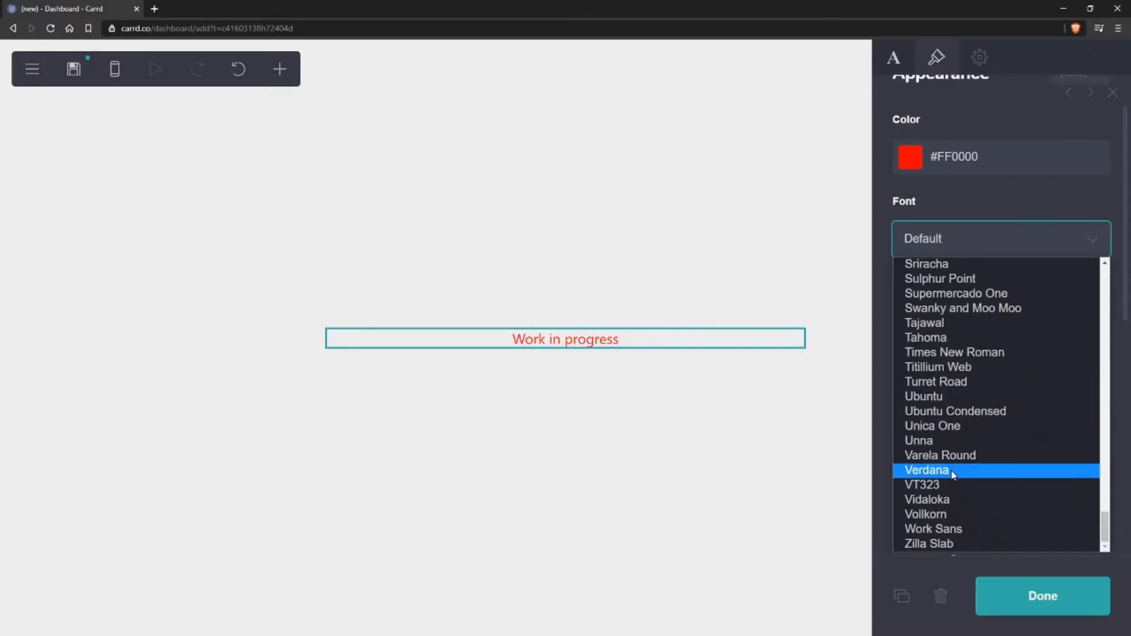
{"action": "left_click", "coordinate": [938, 484]}
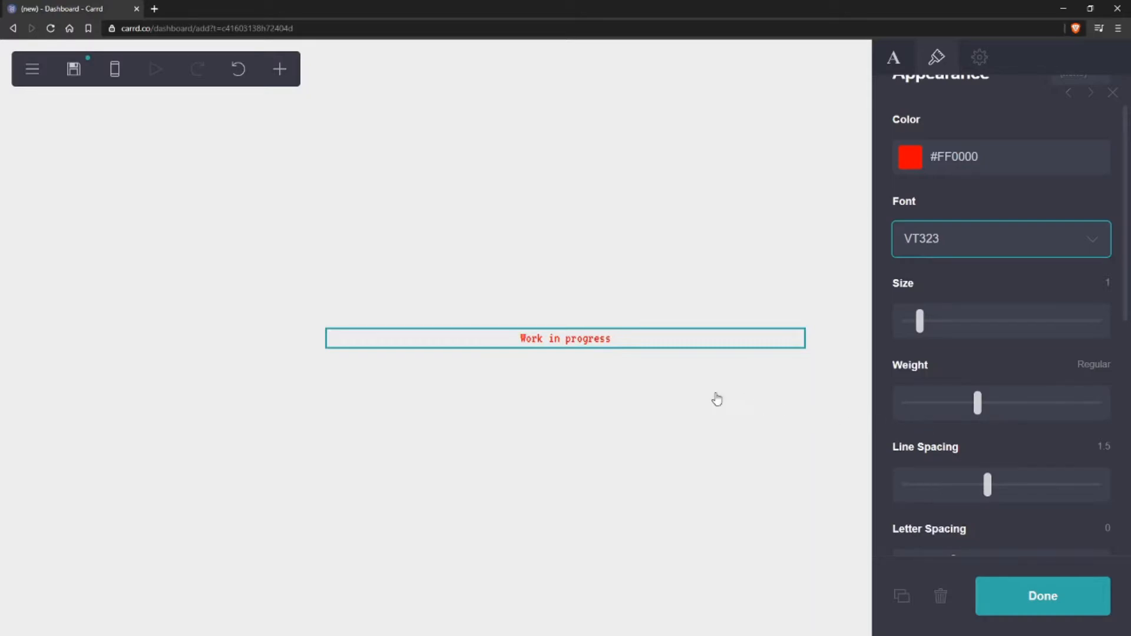
Set the text's size to 1.5 and try adjusting its weight
{"action": "scroll", "coordinate": [947, 281], "scroll_direction": "down", "scroll_amount": 2}
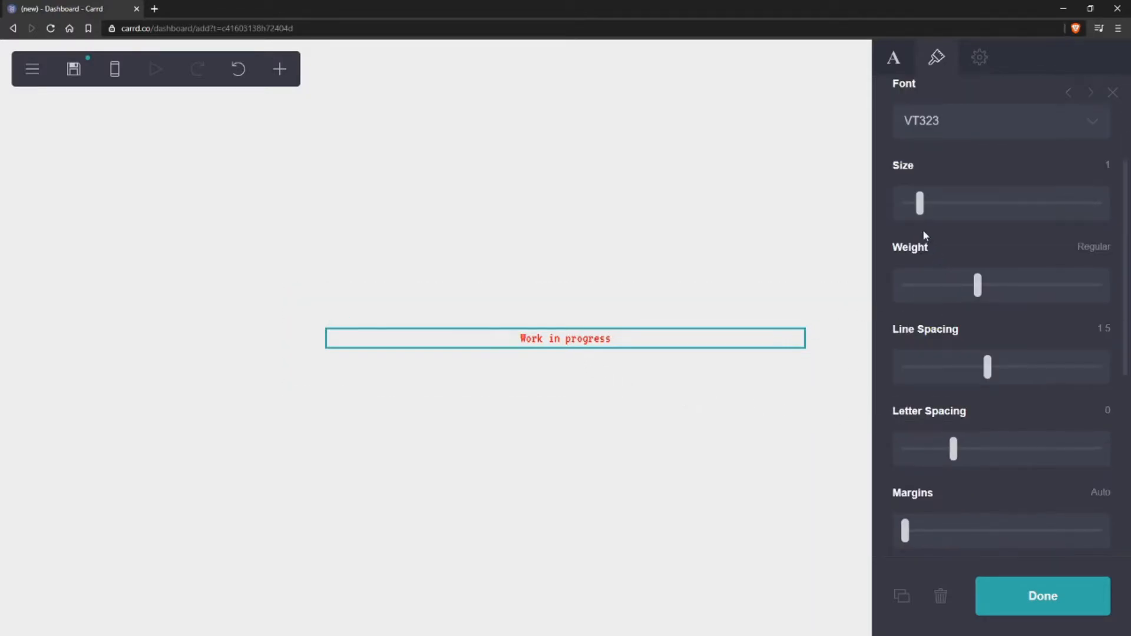
{"action": "mouse_move", "coordinate": [919, 202]}
{"action": "left_mouse_down"}
{"action": "mouse_move", "coordinate": [994, 204]}
{"action": "mouse_move", "coordinate": [935, 206]}
{"action": "left_mouse_up"}
{"action": "mouse_move", "coordinate": [972, 280]}
{"action": "left_mouse_down"}
{"action": "mouse_move", "coordinate": [1113, 284]}
{"action": "mouse_move", "coordinate": [926, 287]}
{"action": "mouse_move", "coordinate": [977, 288]}
{"action": "left_mouse_up"}
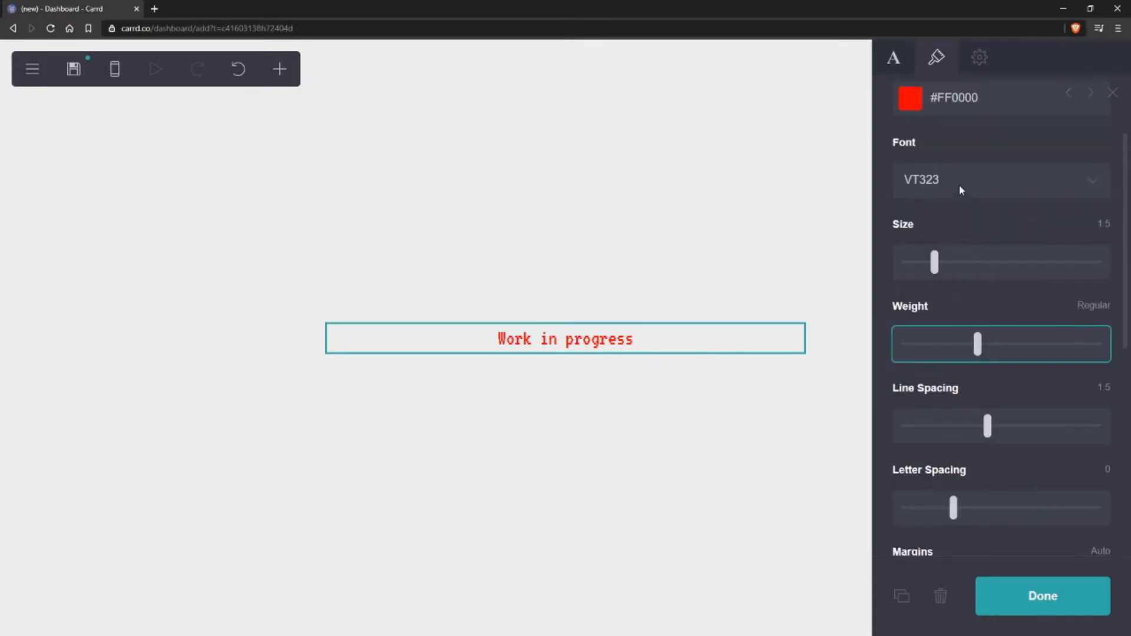
Try the Varela Round font with a weight adjustment on the text, and return the font to Default
{"action": "left_click", "coordinate": [958, 182]}
{"action": "left_click", "coordinate": [934, 458]}
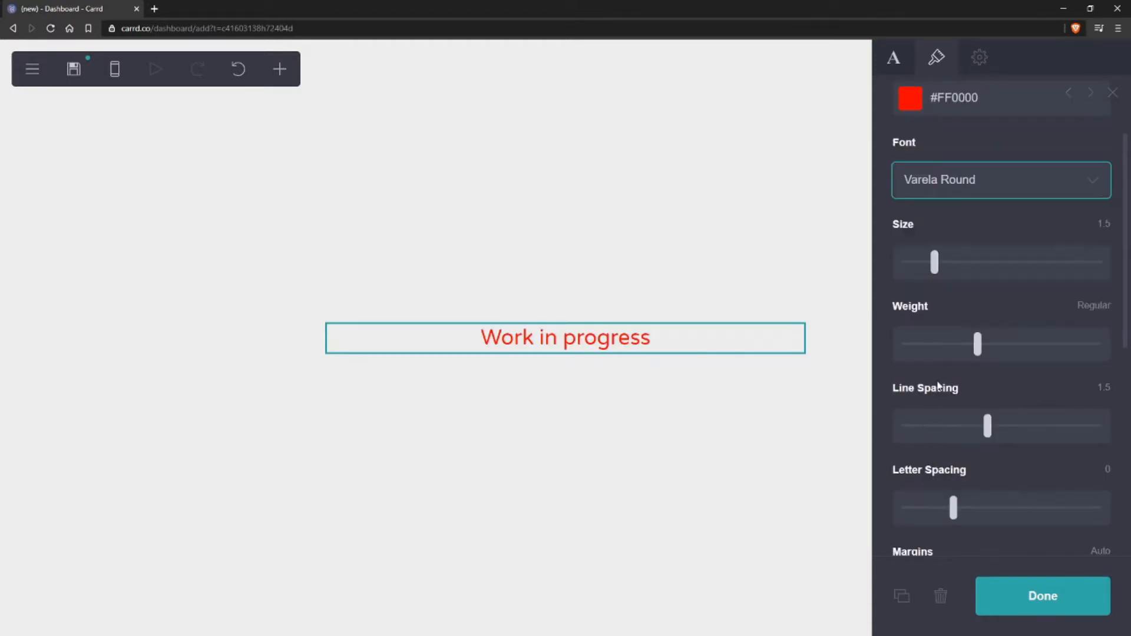
{"action": "mouse_move", "coordinate": [977, 346]}
{"action": "left_mouse_down"}
{"action": "mouse_move", "coordinate": [1096, 342]}
{"action": "mouse_move", "coordinate": [966, 353]}
{"action": "mouse_move", "coordinate": [975, 348]}
{"action": "left_mouse_up"}
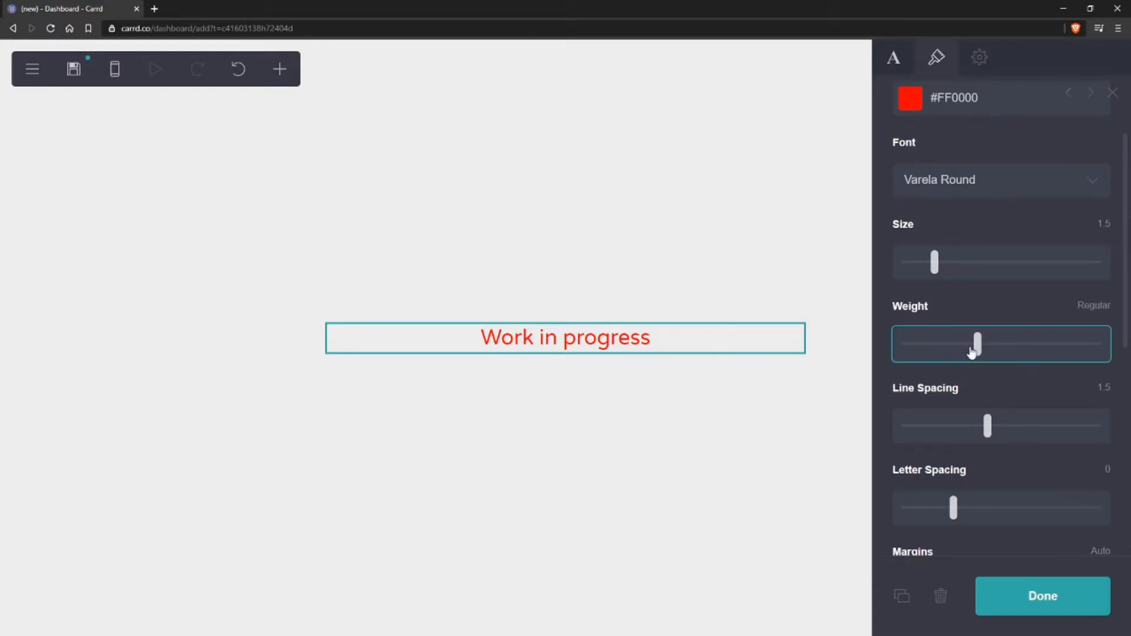
{"action": "left_click", "coordinate": [960, 186]}
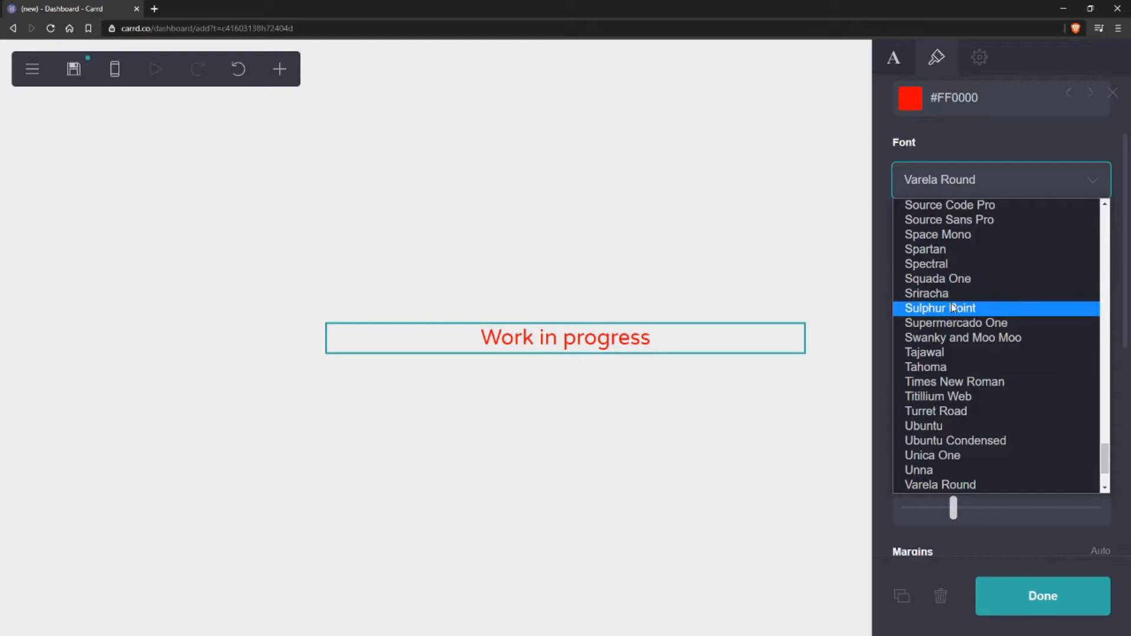
{"action": "left_click_drag", "start_coordinate": [1104, 460], "coordinate": [1104, 218]}
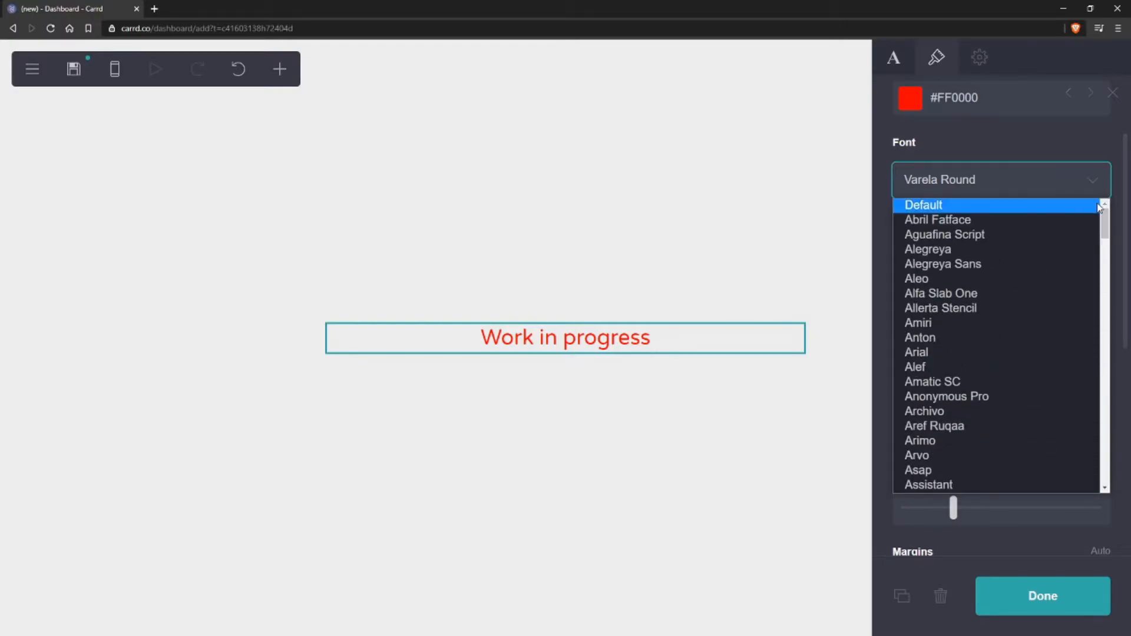
{"action": "left_click", "coordinate": [999, 207]}
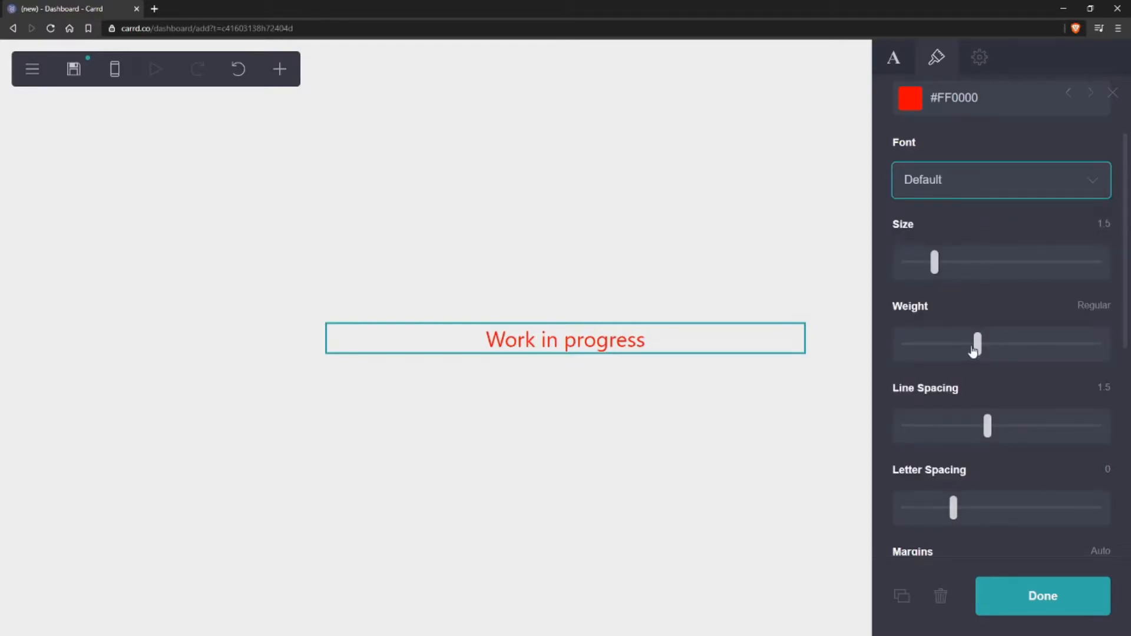
Set the weight of the "Work in progress" text to Medium
{"action": "left_click_drag", "start_coordinate": [977, 343], "coordinate": [1000, 352]}
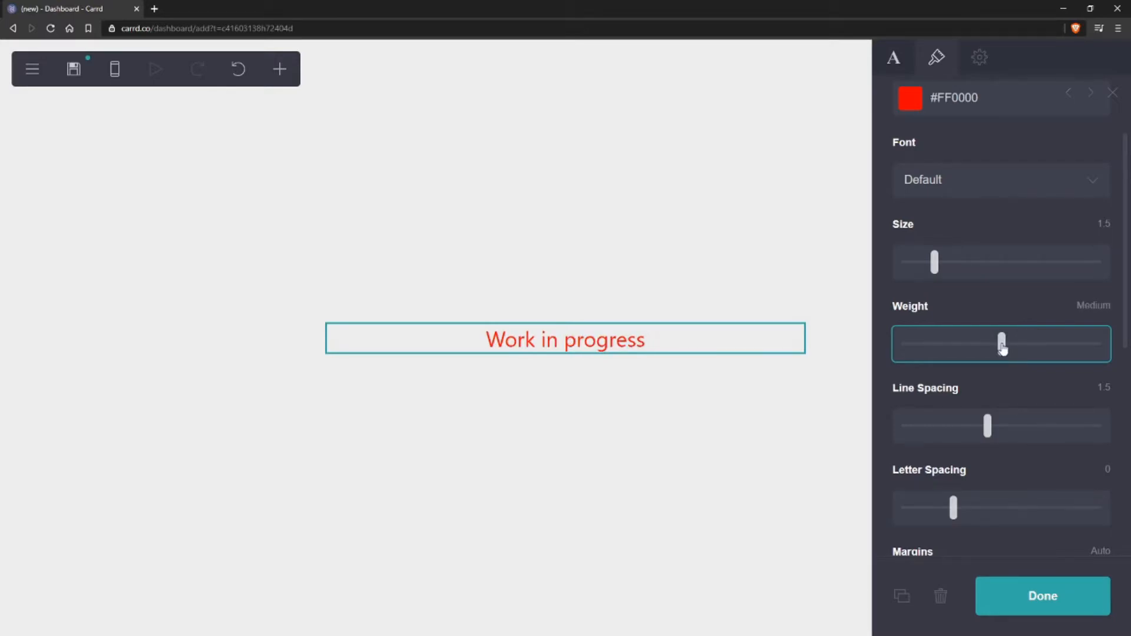
{"action": "mouse_move", "coordinate": [1002, 348]}
{"action": "left_mouse_down"}
{"action": "mouse_move", "coordinate": [1113, 345]}
{"action": "mouse_move", "coordinate": [1010, 347]}
{"action": "left_mouse_up"}
Set the text's line spacing to 2.125 and its letter spacing to 0.375
{"action": "scroll", "coordinate": [1030, 350], "scroll_direction": "down", "scroll_amount": 2}
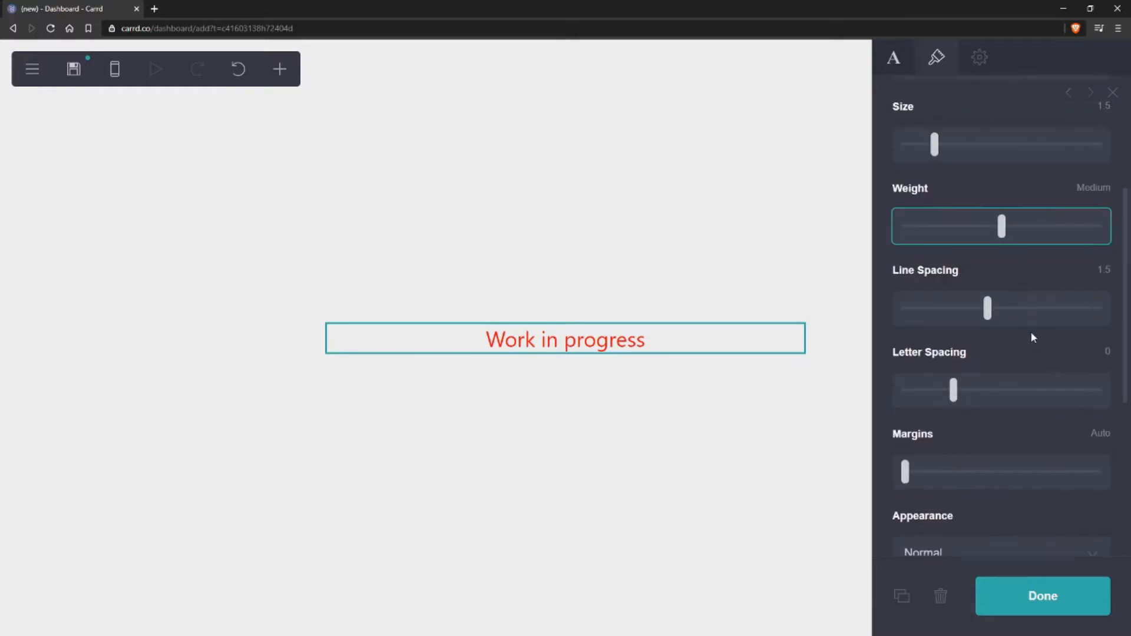
{"action": "left_click_drag", "start_coordinate": [987, 310], "coordinate": [1058, 311]}
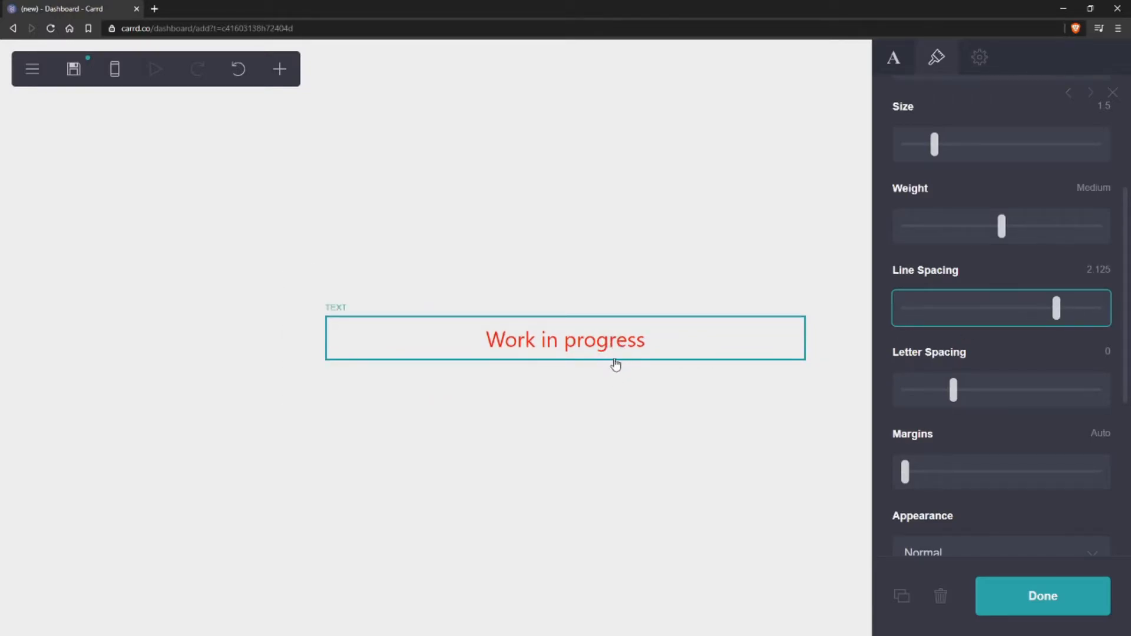
{"action": "left_click_drag", "start_coordinate": [952, 394], "coordinate": [990, 392]}
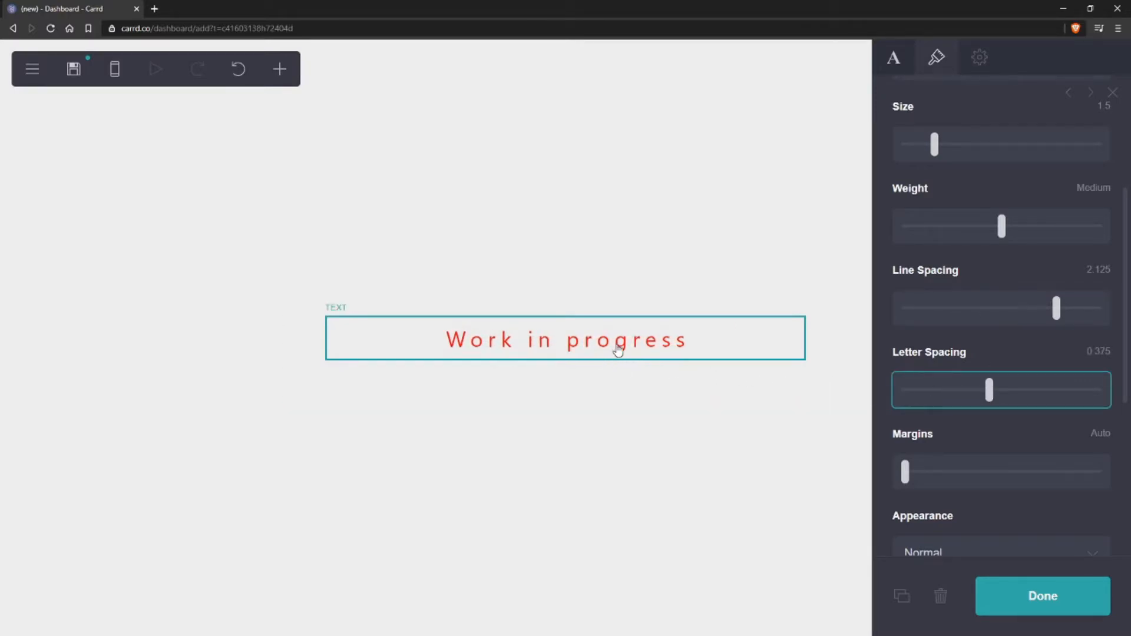
Try the Lowercase, Uppercase and Small Caps appearance options on the "Work in progress" text
{"action": "scroll", "coordinate": [967, 347], "scroll_direction": "down", "scroll_amount": 1}
{"action": "scroll", "coordinate": [966, 346], "scroll_direction": "down", "scroll_amount": 2}
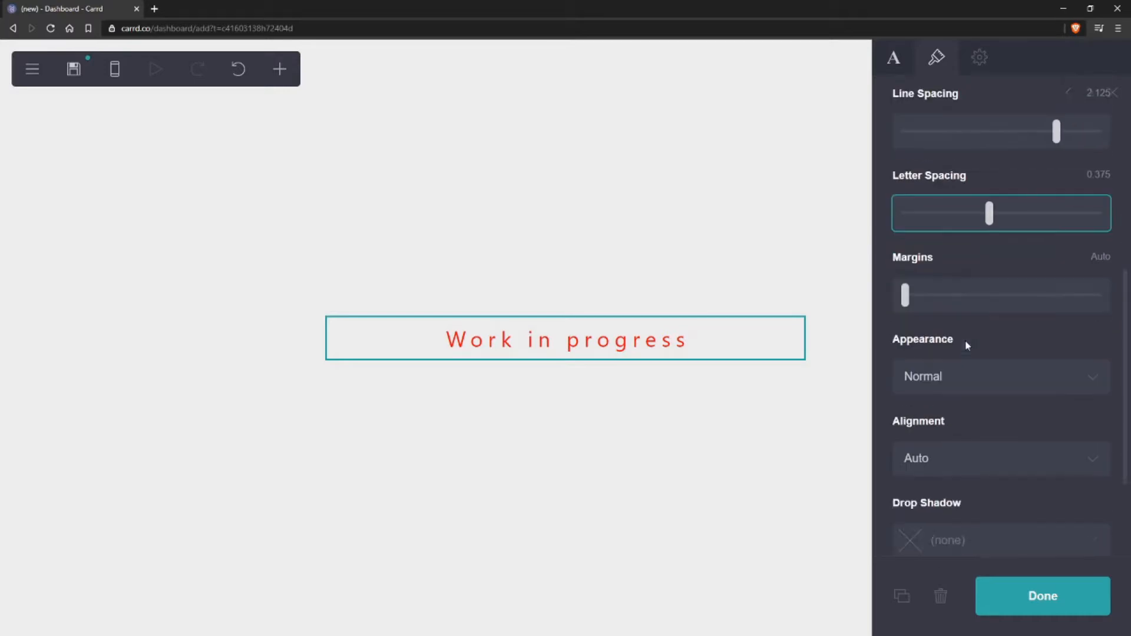
{"action": "scroll", "coordinate": [956, 325], "scroll_direction": "down", "scroll_amount": 1}
{"action": "left_click", "coordinate": [960, 320]}
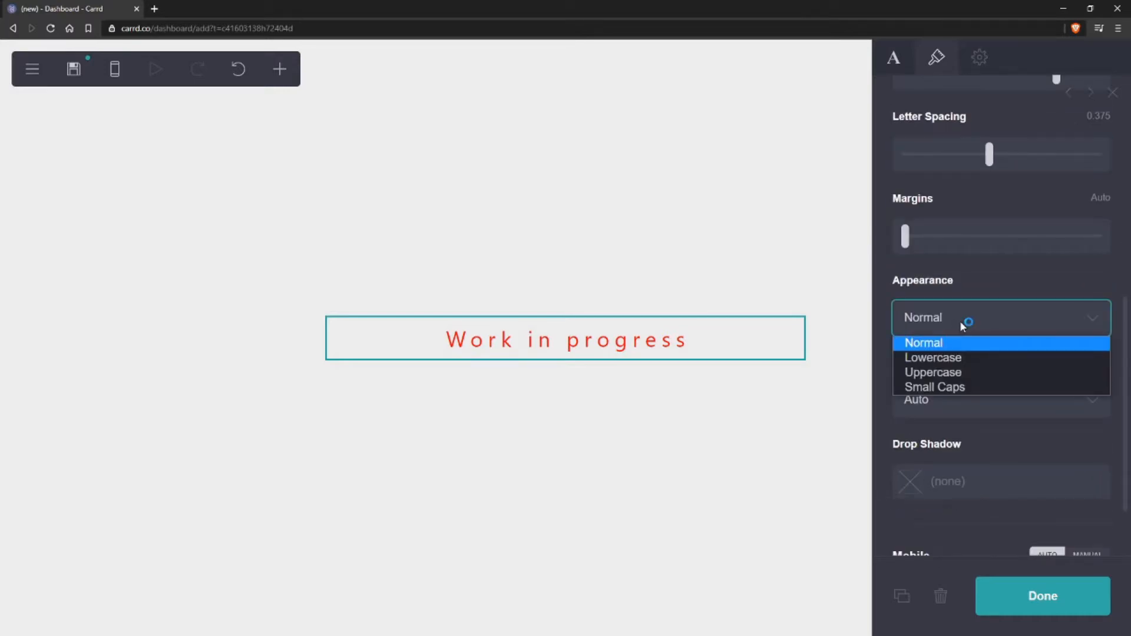
{"action": "left_click", "coordinate": [945, 361]}
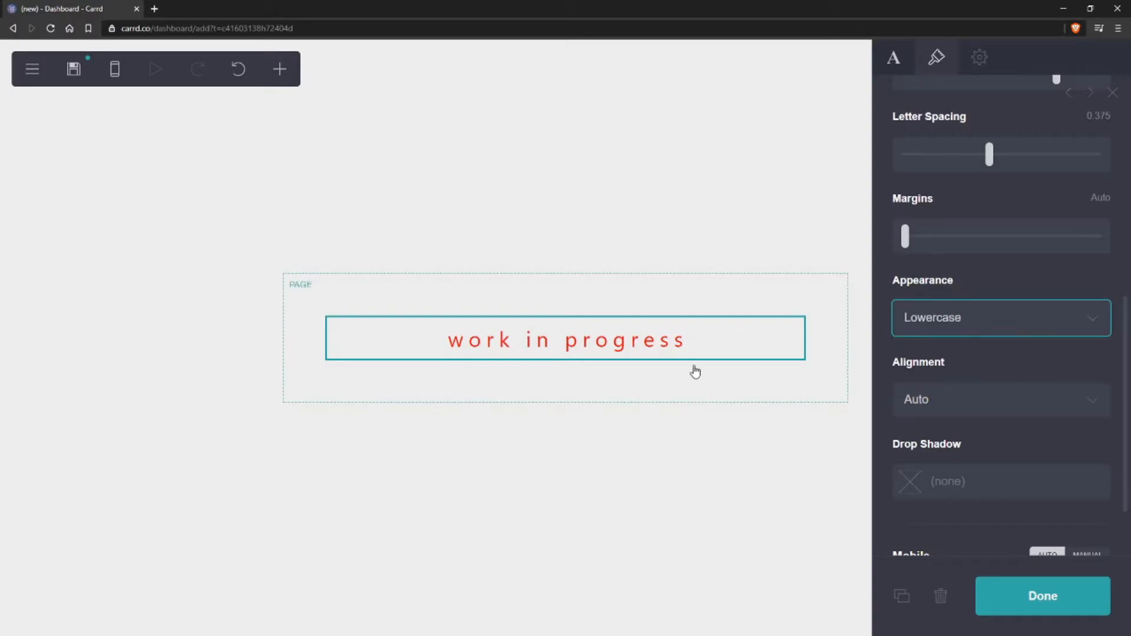
{"action": "left_click", "coordinate": [933, 324]}
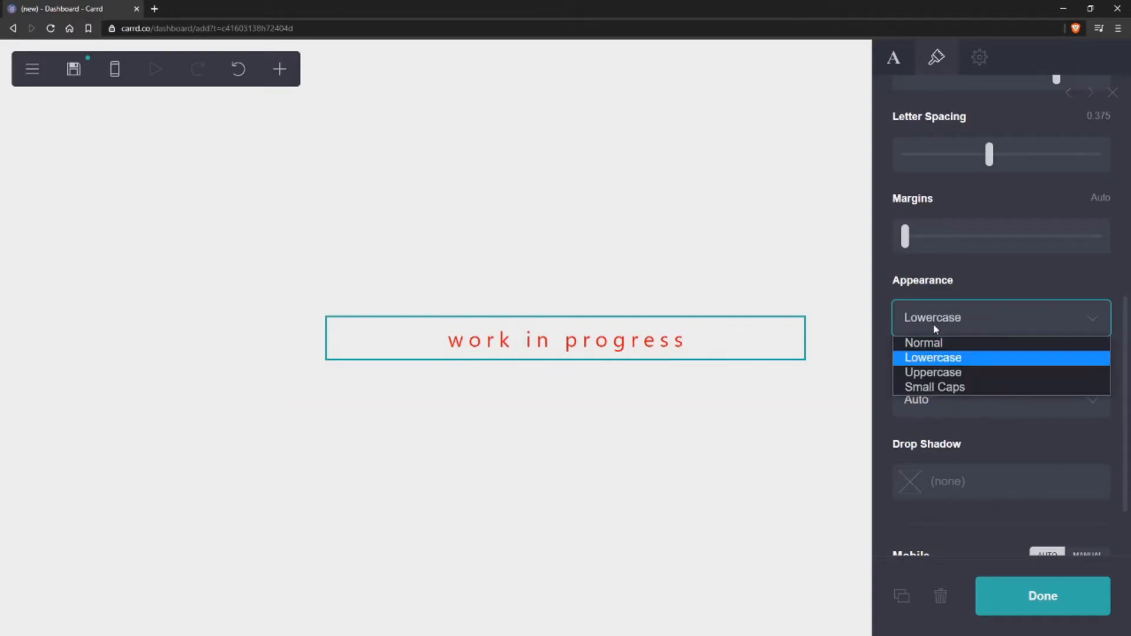
{"action": "left_click", "coordinate": [939, 374]}
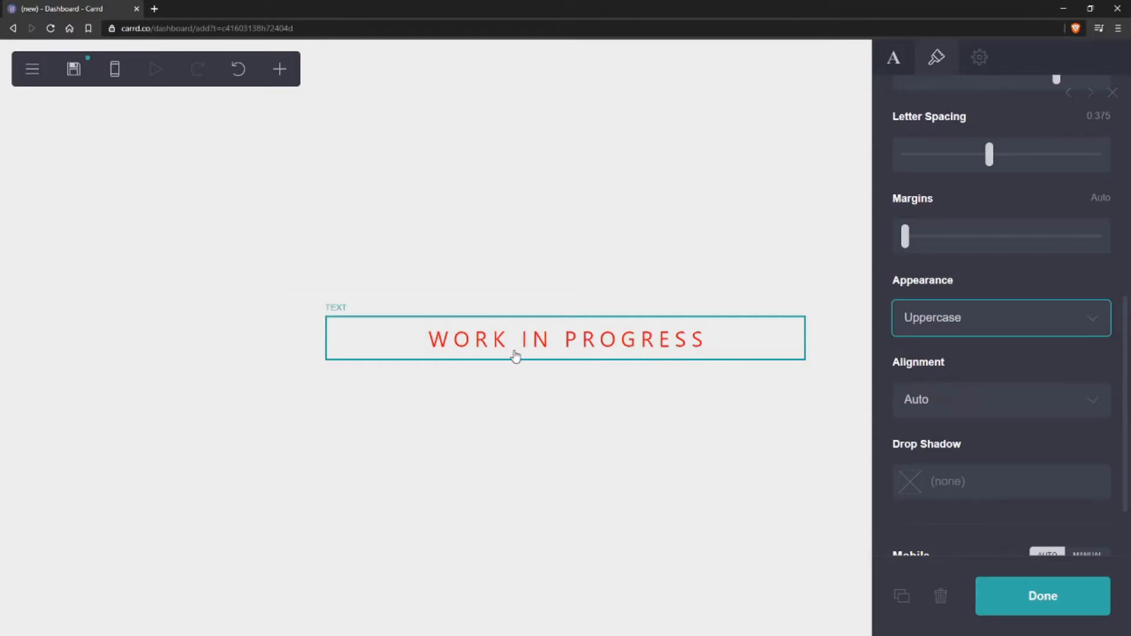
{"action": "left_click", "coordinate": [936, 327]}
{"action": "left_click", "coordinate": [934, 386]}
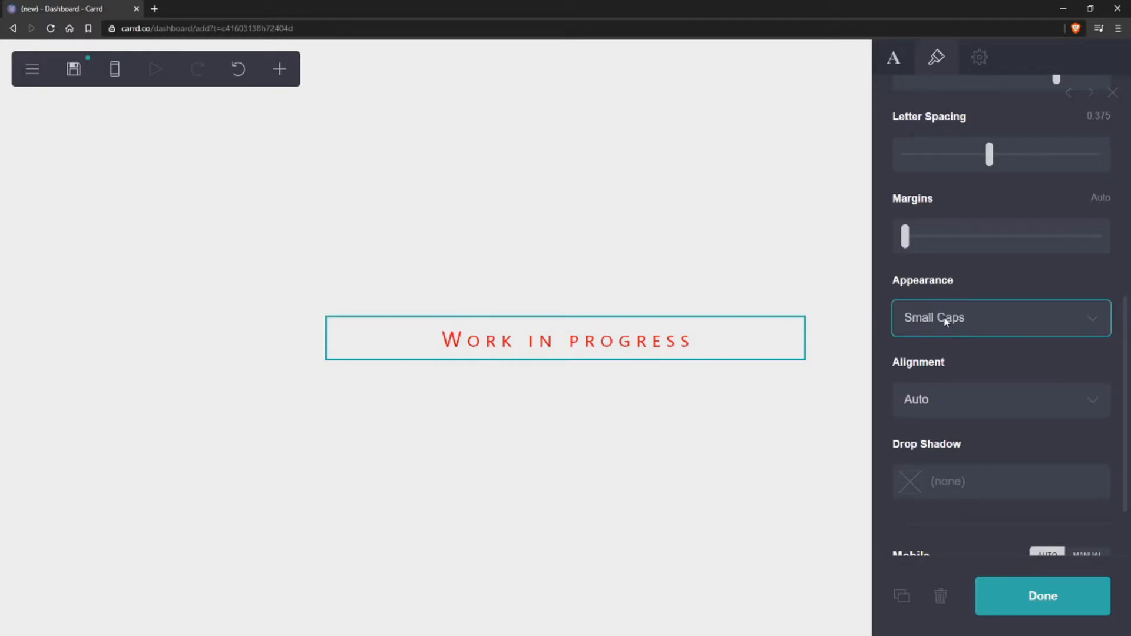
Compare the text's original wording with its Small Caps rendering, and set the appearance option back to Normal
{"action": "scroll", "coordinate": [945, 320], "scroll_direction": "up", "scroll_amount": 8}
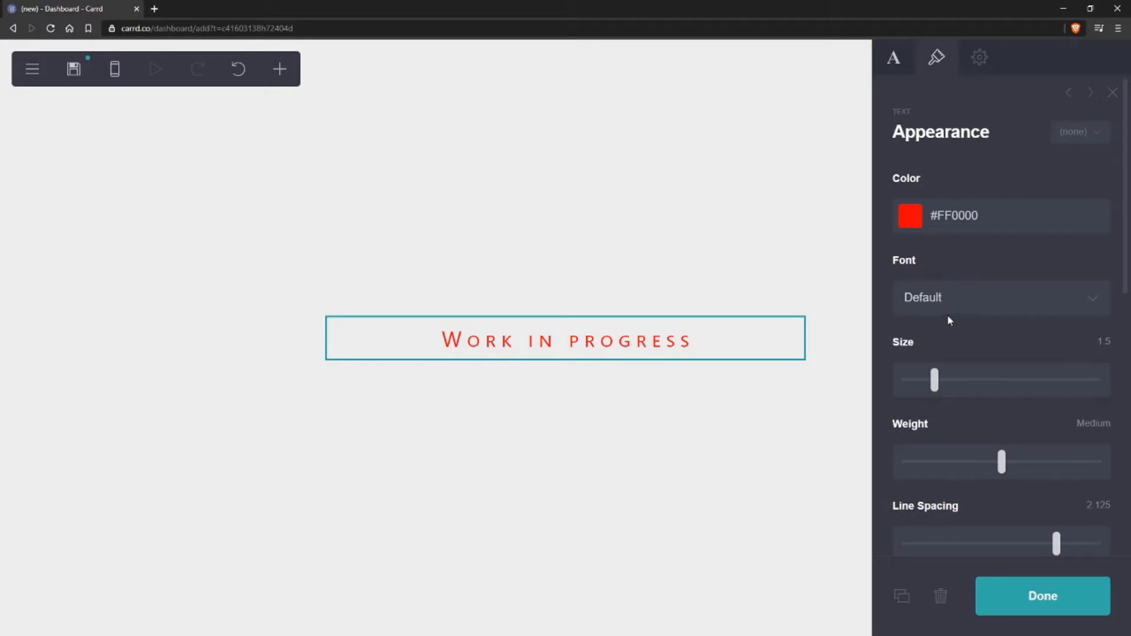
{"action": "left_click", "coordinate": [892, 58]}
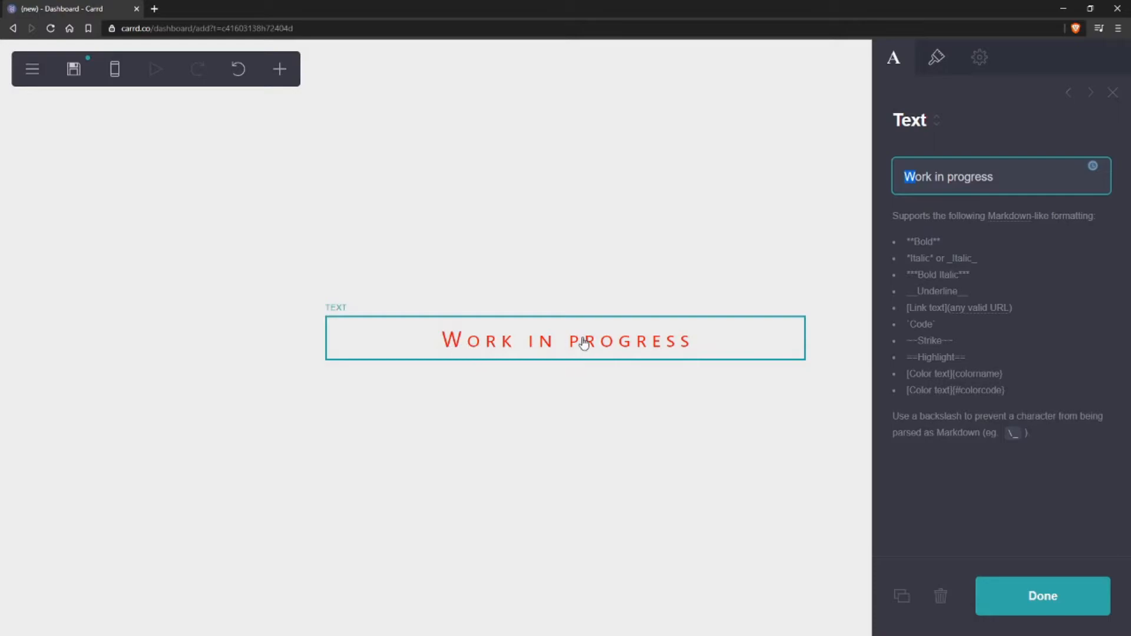
{"action": "left_click", "coordinate": [938, 64]}
{"action": "scroll", "coordinate": [958, 330], "scroll_direction": "down", "scroll_amount": 6}
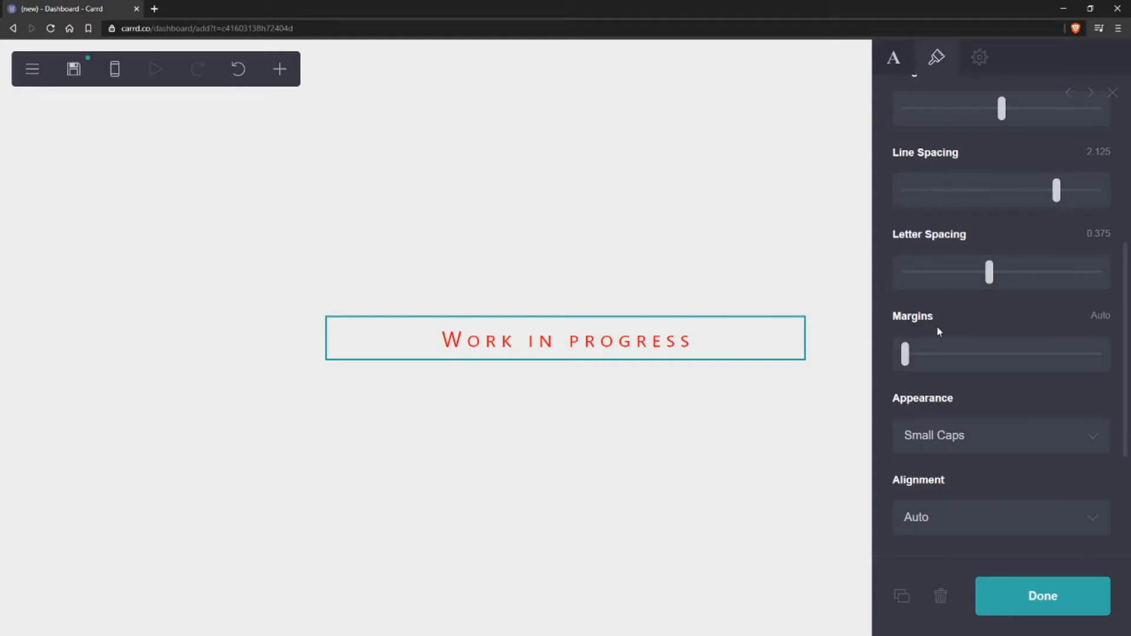
{"action": "scroll", "coordinate": [966, 311], "scroll_direction": "down", "scroll_amount": 3}
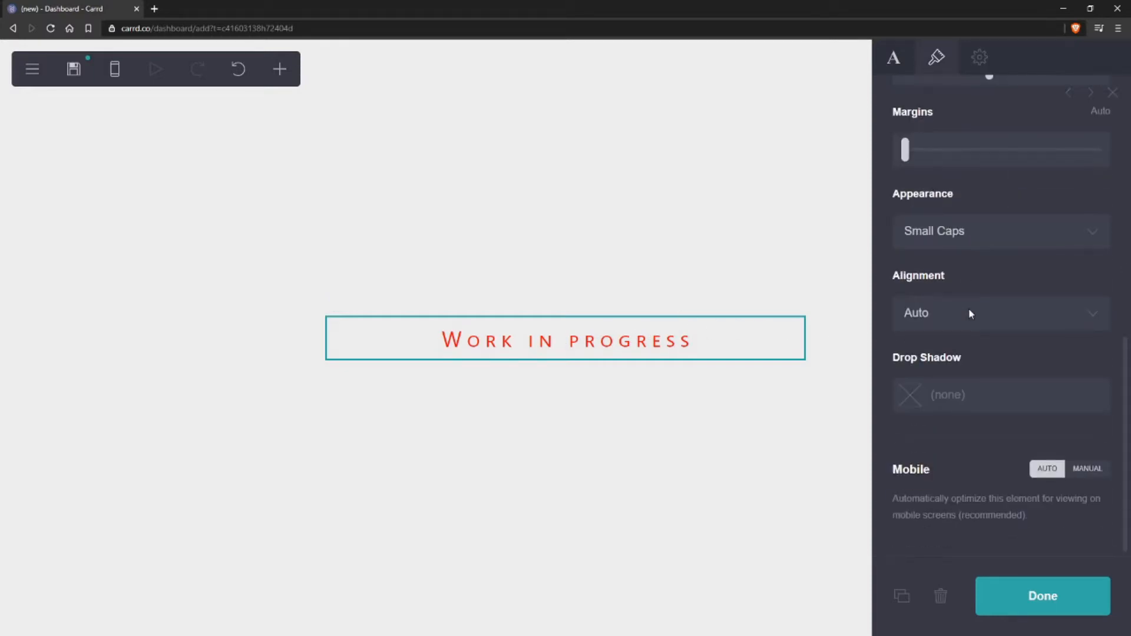
{"action": "left_click", "coordinate": [951, 231]}
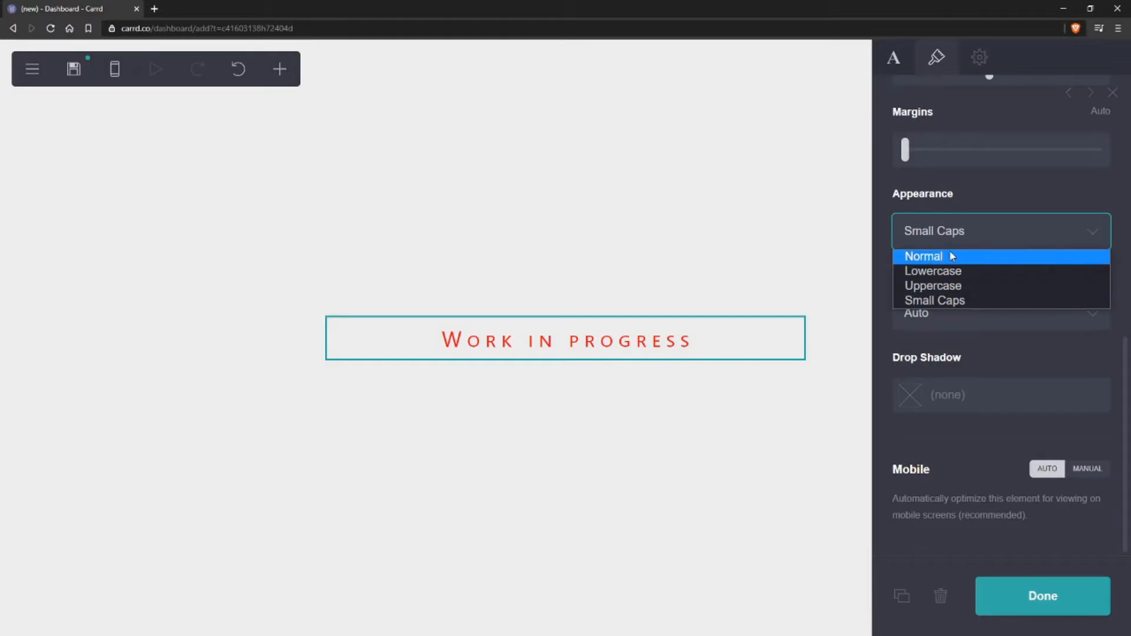
{"action": "left_click", "coordinate": [952, 257]}
Try the Left and Right alignments on the text, and return the alignment to Auto
{"action": "left_click", "coordinate": [972, 309]}
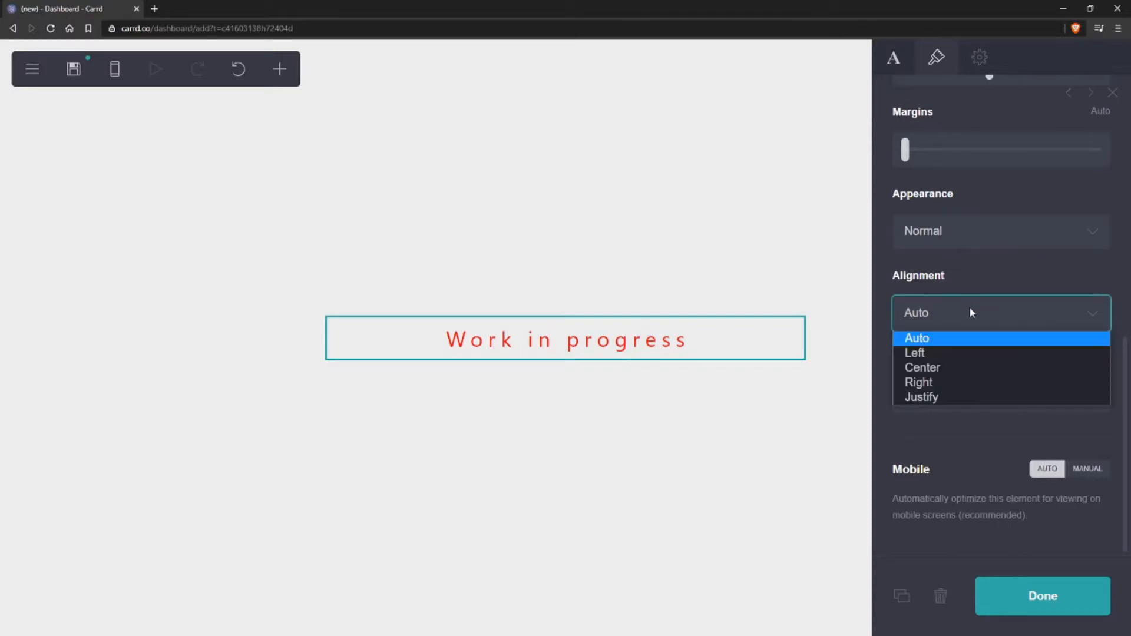
{"action": "left_click", "coordinate": [930, 352]}
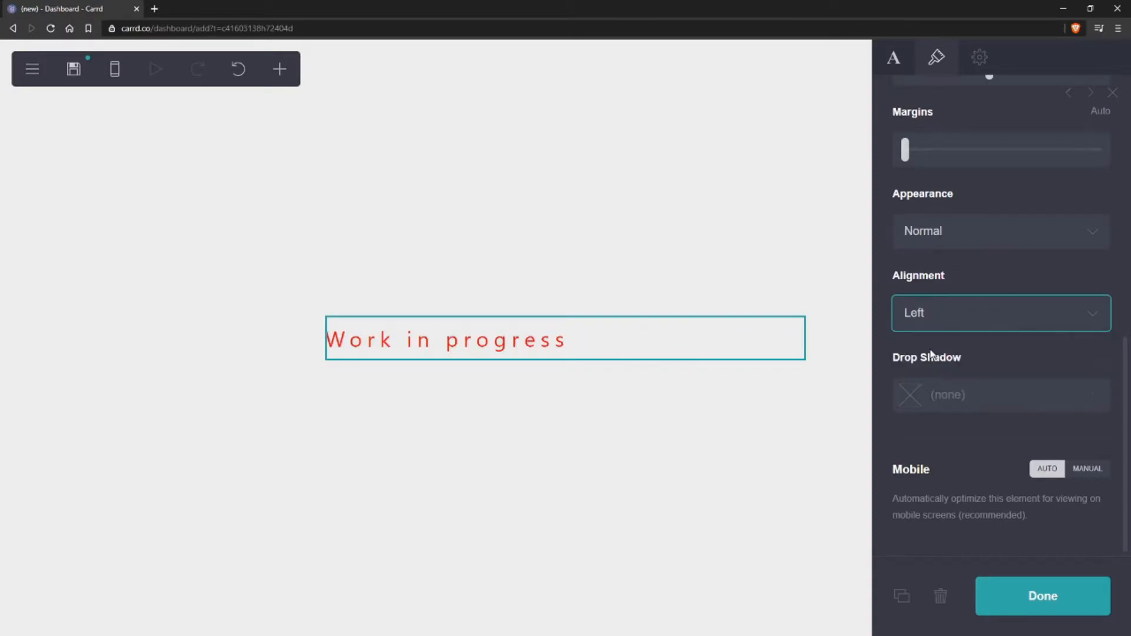
{"action": "left_click", "coordinate": [945, 316]}
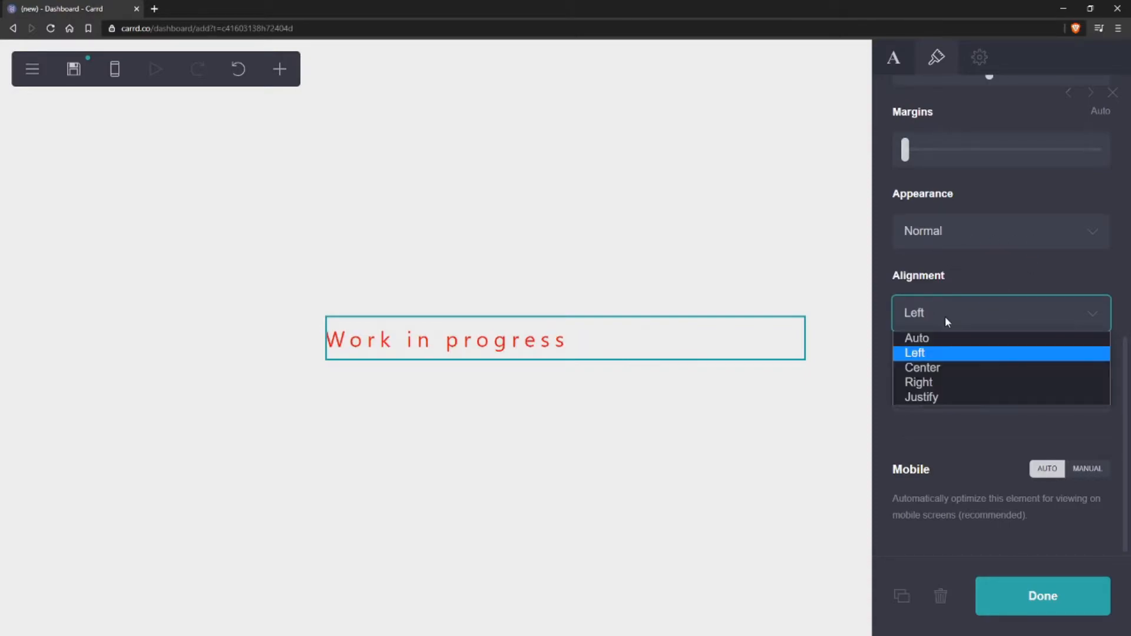
{"action": "left_click", "coordinate": [931, 386]}
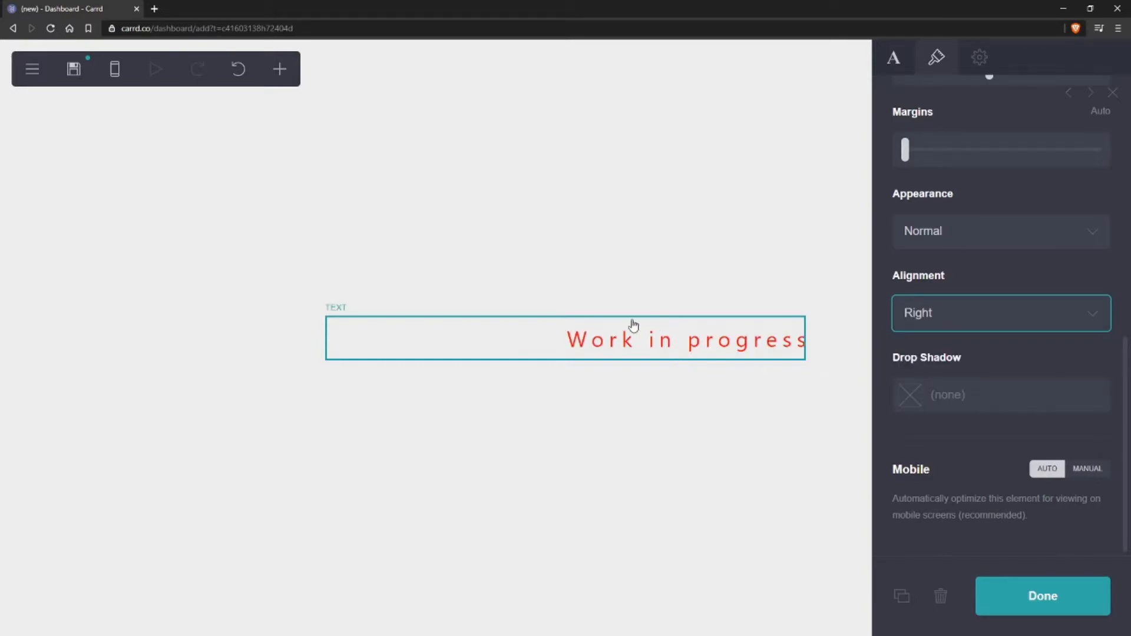
{"action": "left_click", "coordinate": [945, 319]}
{"action": "left_click", "coordinate": [934, 338]}
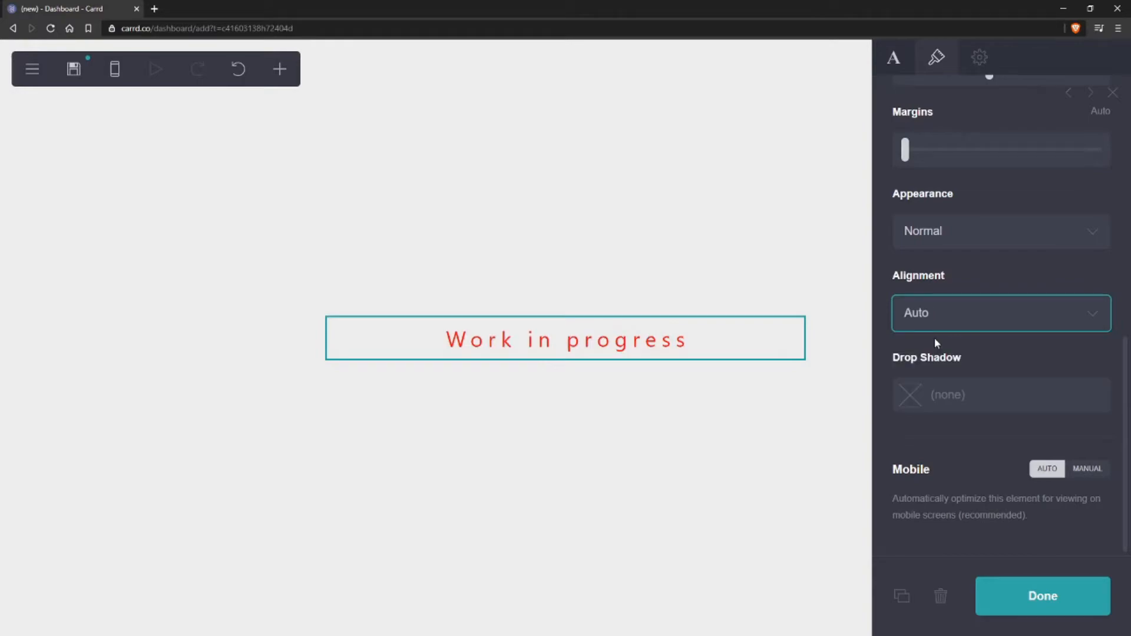
Give the "Work in progress" text a near-black drop shadow in colour #080000
{"action": "left_click", "coordinate": [942, 394]}
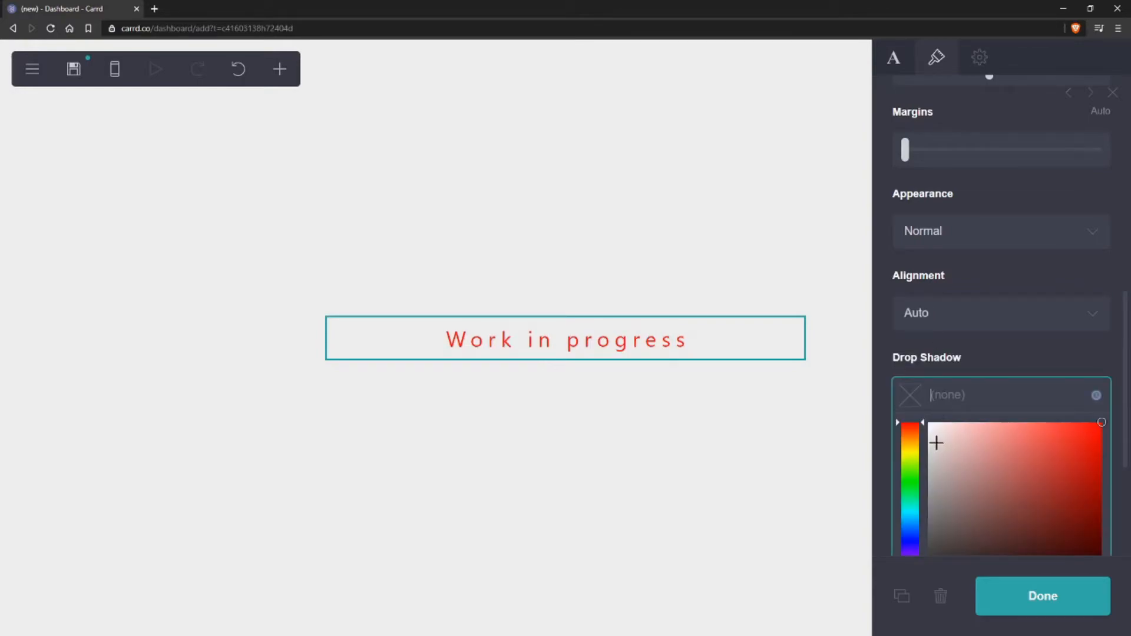
{"action": "scroll", "coordinate": [935, 443], "scroll_direction": "down", "scroll_amount": 2}
{"action": "left_click_drag", "start_coordinate": [1096, 472], "coordinate": [1101, 500]}
{"action": "scroll", "coordinate": [1001, 283], "scroll_direction": "down", "scroll_amount": 1}
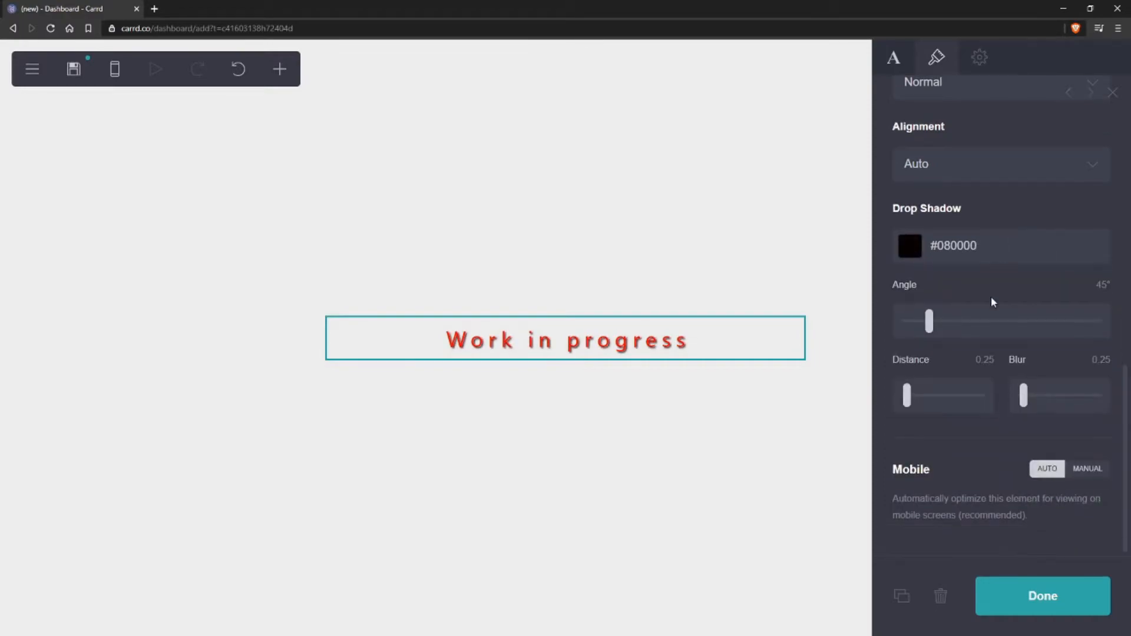
Set the drop shadow's angle to 61°, its distance to 1.375 and its blur to 0
{"action": "mouse_move", "coordinate": [933, 330]}
{"action": "left_mouse_down"}
{"action": "mouse_move", "coordinate": [1083, 322]}
{"action": "mouse_move", "coordinate": [891, 321]}
{"action": "mouse_move", "coordinate": [954, 320]}
{"action": "mouse_move", "coordinate": [940, 321]}
{"action": "left_mouse_up"}
{"action": "left_click_drag", "start_coordinate": [907, 394], "coordinate": [915, 394]}
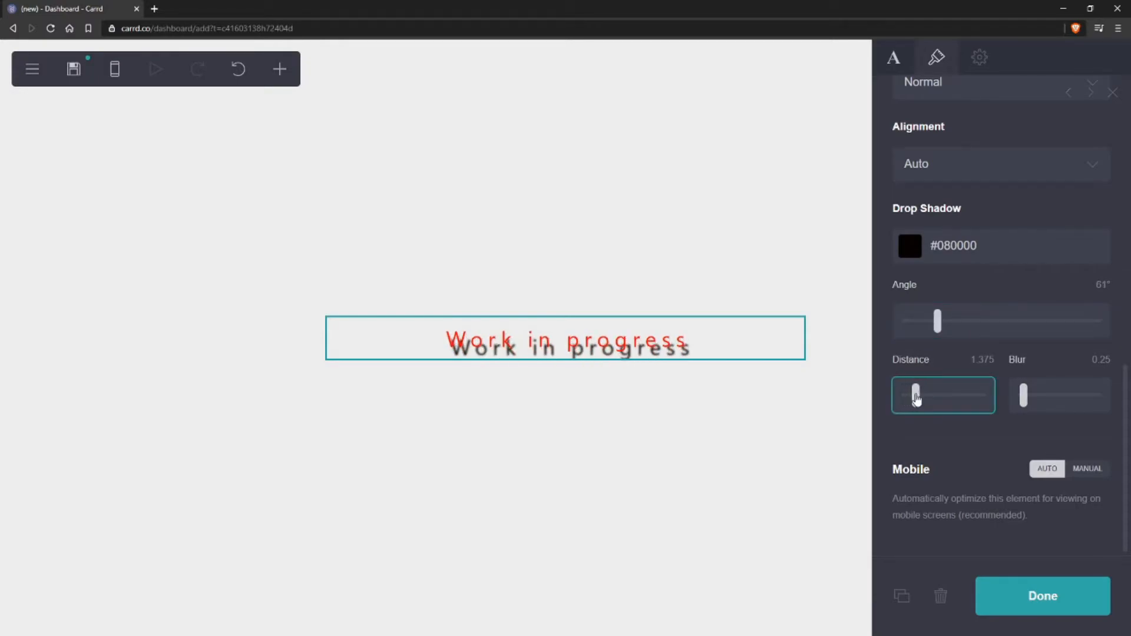
{"action": "left_click_drag", "start_coordinate": [1024, 393], "coordinate": [1022, 397]}
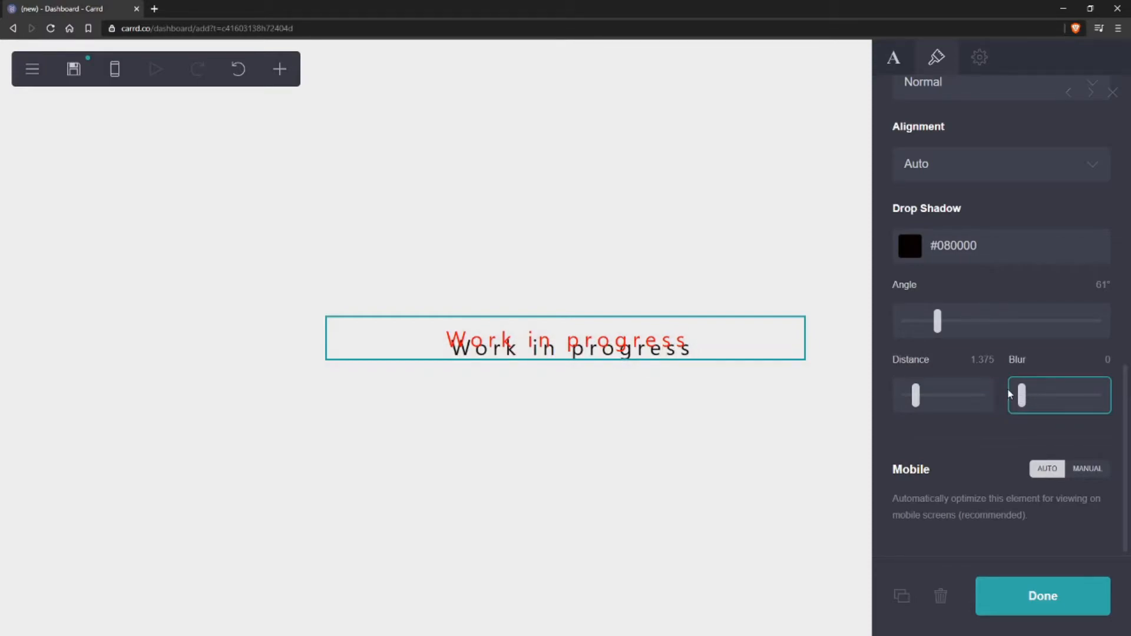
{"action": "scroll", "coordinate": [1008, 394], "scroll_direction": "up", "scroll_amount": 10}
{"action": "left_click", "coordinate": [893, 57]}
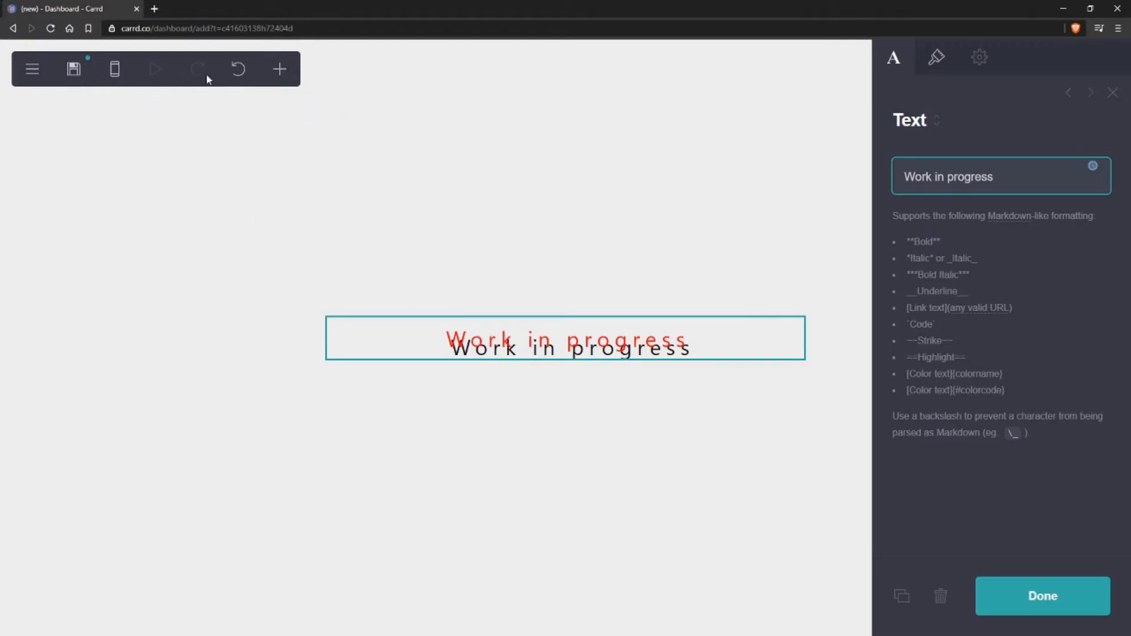
{"action": "left_click", "coordinate": [33, 72]}
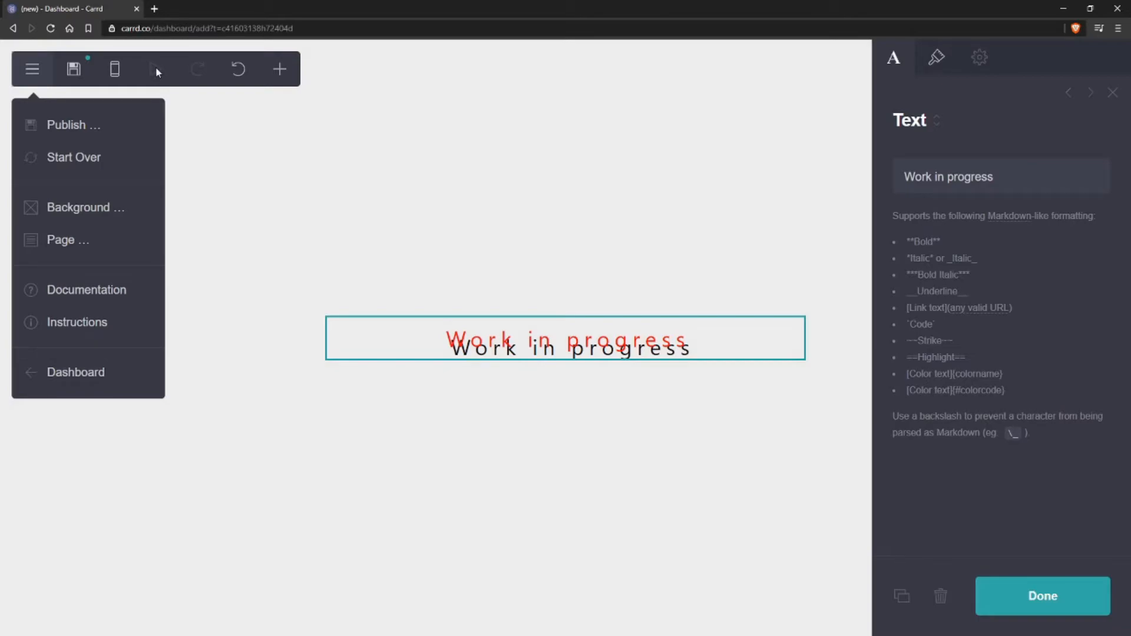
{"action": "left_click", "coordinate": [197, 69]}
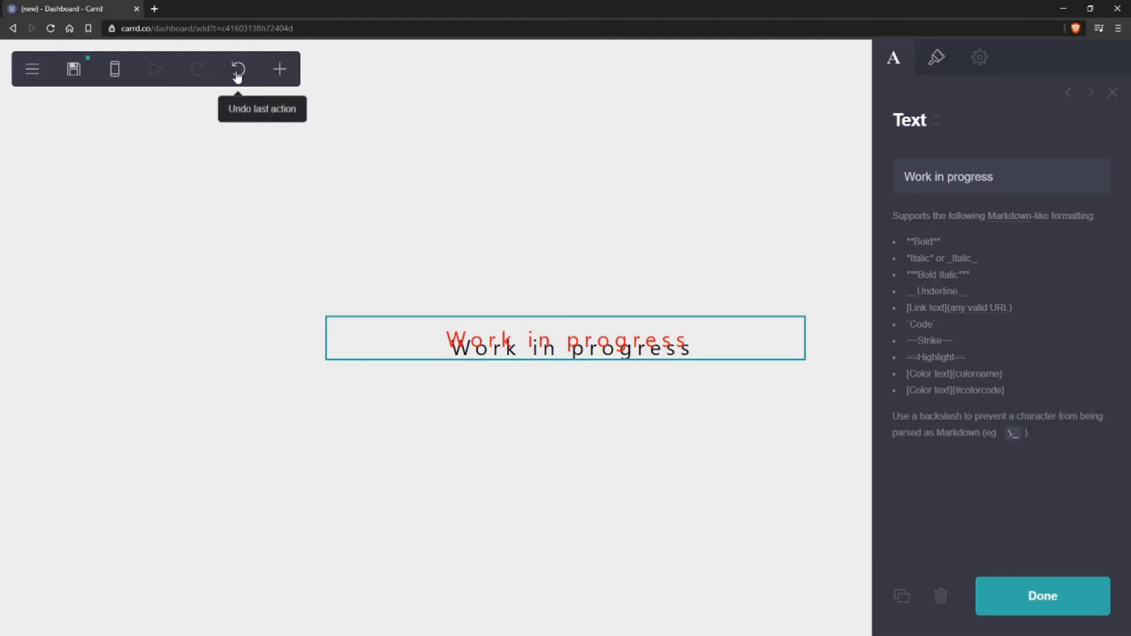
{"action": "left_click", "coordinate": [281, 72]}
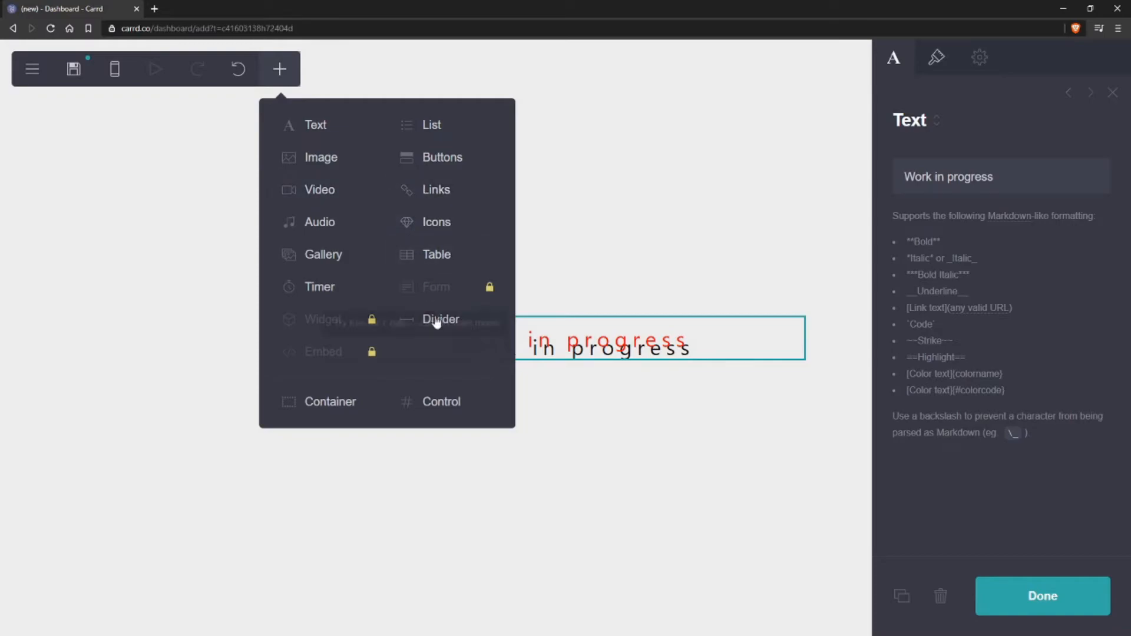
{"action": "left_click", "coordinate": [448, 363]}
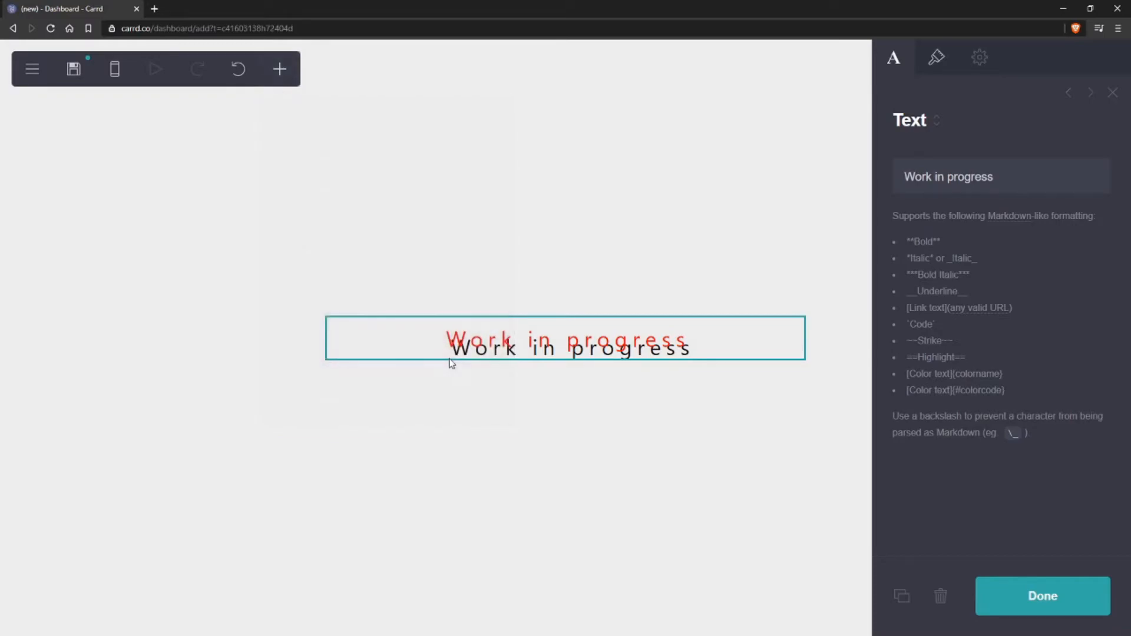
Add an image element below the "Work in progress" text and review its upload, alt text, link URL and loading options
{"action": "left_click", "coordinate": [288, 73]}
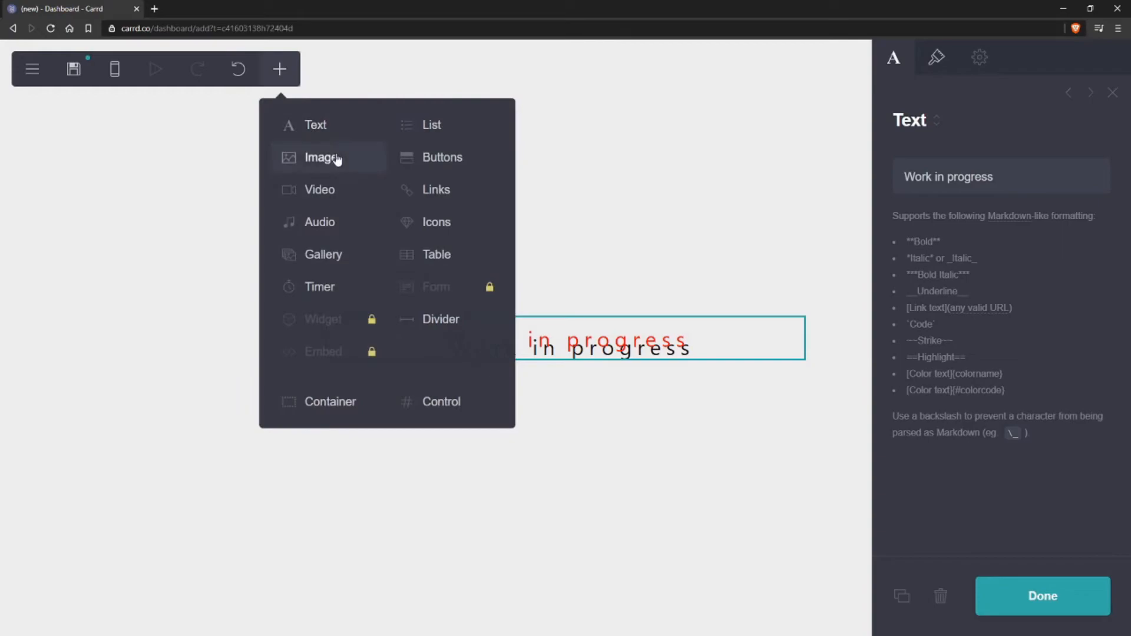
{"action": "left_click", "coordinate": [321, 161]}
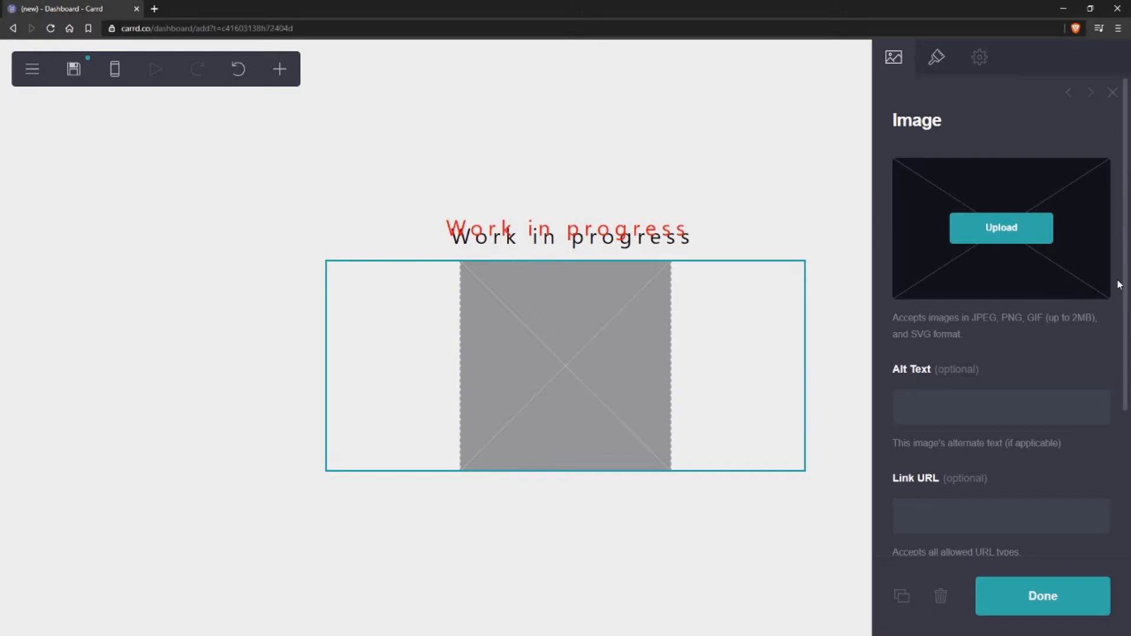
{"action": "scroll", "coordinate": [987, 321], "scroll_direction": "down", "scroll_amount": 3}
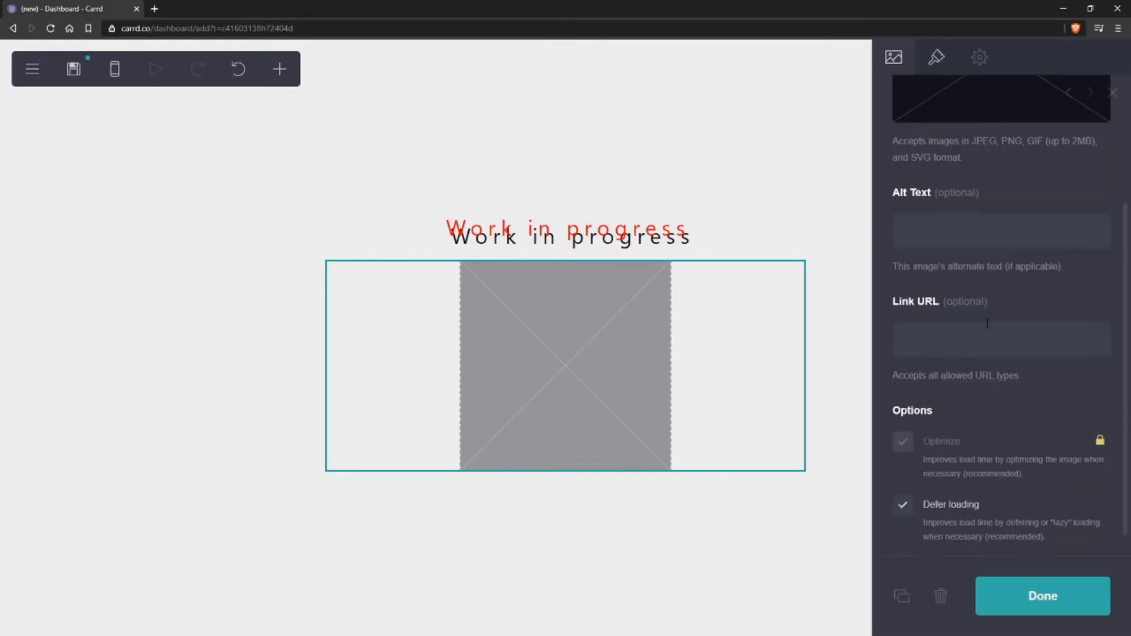
{"action": "scroll", "coordinate": [987, 323], "scroll_direction": "up", "scroll_amount": 2}
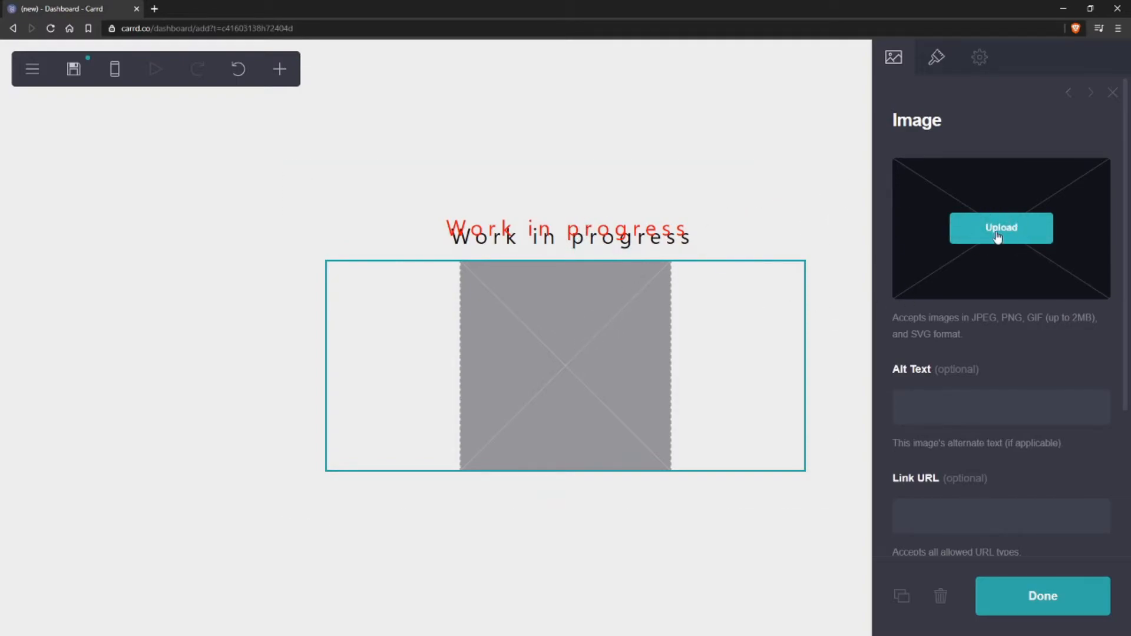
{"action": "scroll", "coordinate": [995, 236], "scroll_direction": "down", "scroll_amount": 3}
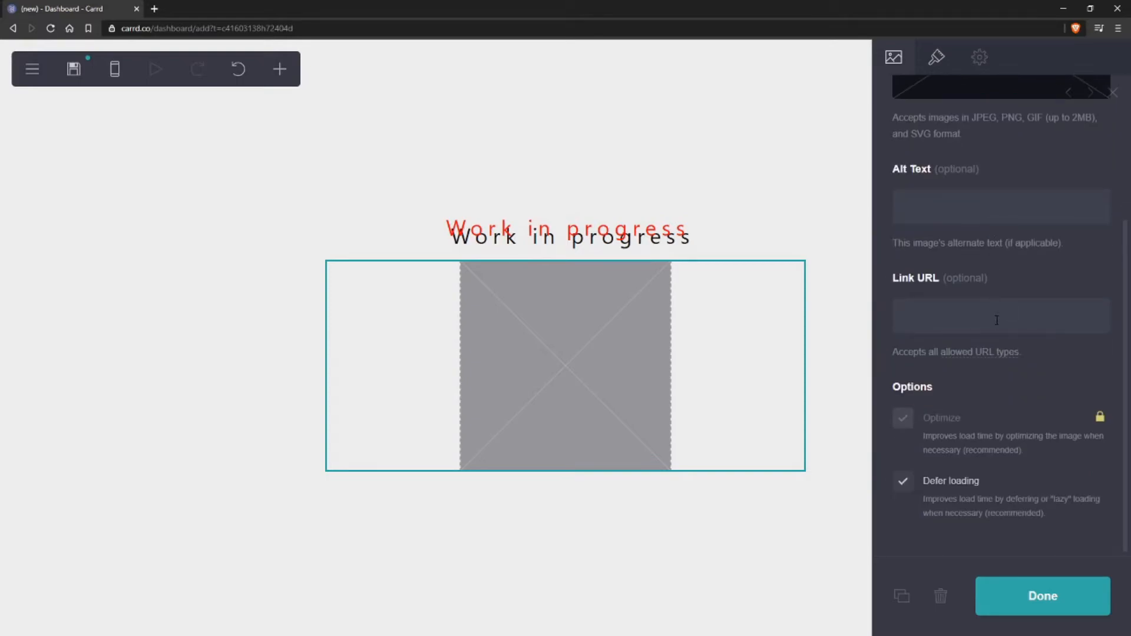
{"action": "scroll", "coordinate": [998, 332], "scroll_direction": "up", "scroll_amount": 3}
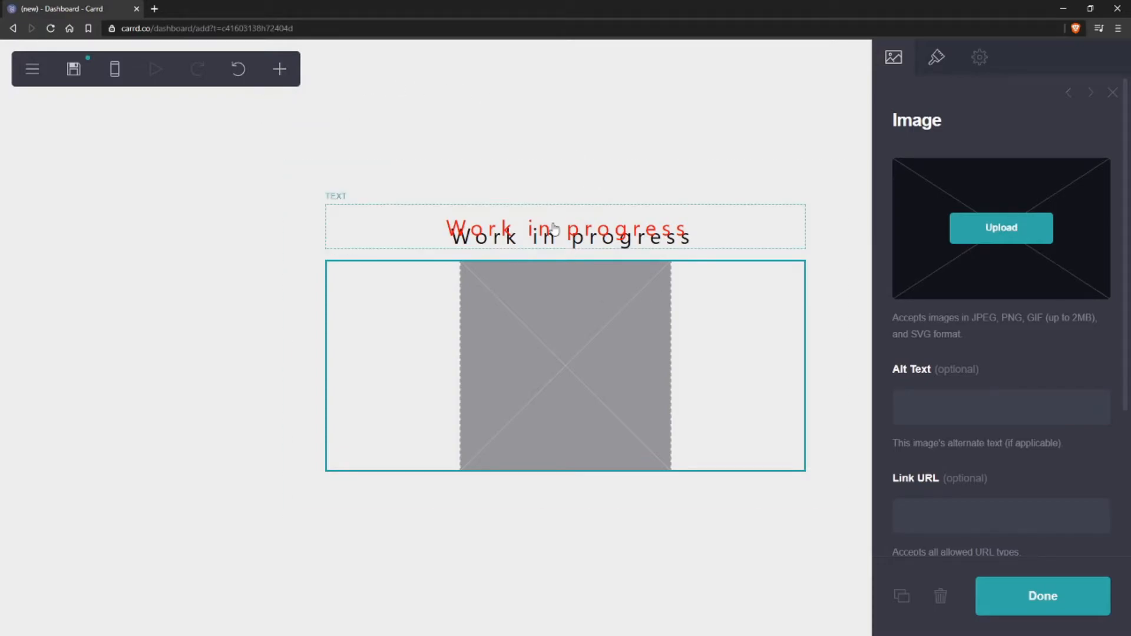
Add a second text element, place it above the image, and move the "Work in progress" text below the image
{"action": "left_click", "coordinate": [280, 69]}
{"action": "left_click", "coordinate": [317, 126]}
{"action": "left_click_drag", "start_coordinate": [575, 358], "coordinate": [578, 203]}
{"action": "left_click_drag", "start_coordinate": [584, 265], "coordinate": [593, 492]}
{"action": "left_click", "coordinate": [568, 545]}
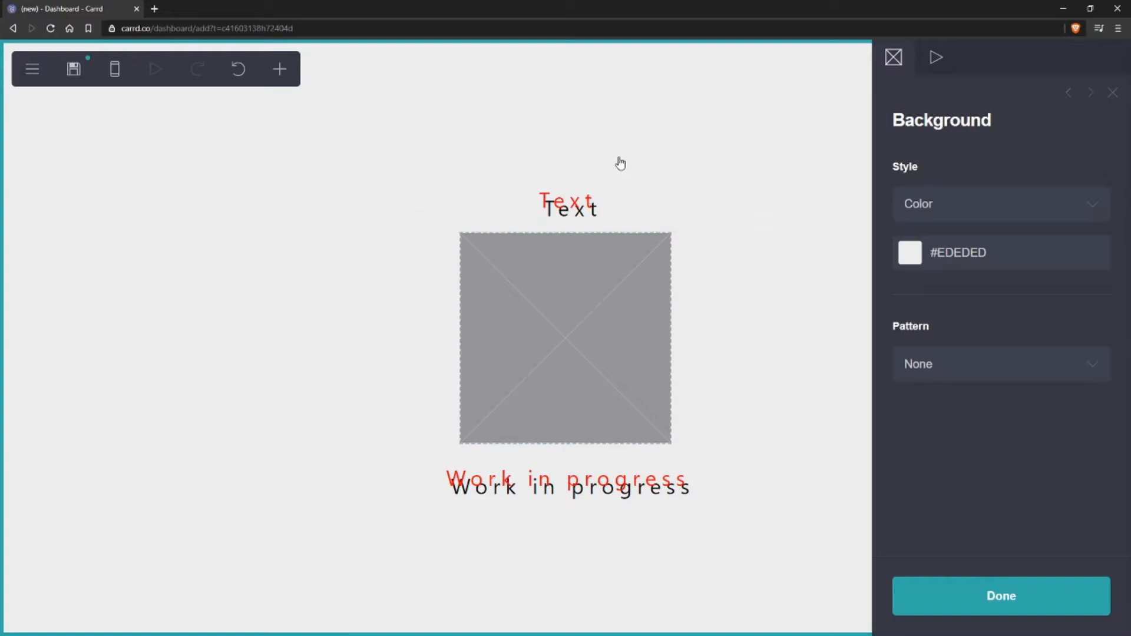
{"action": "left_click", "coordinate": [563, 162]}
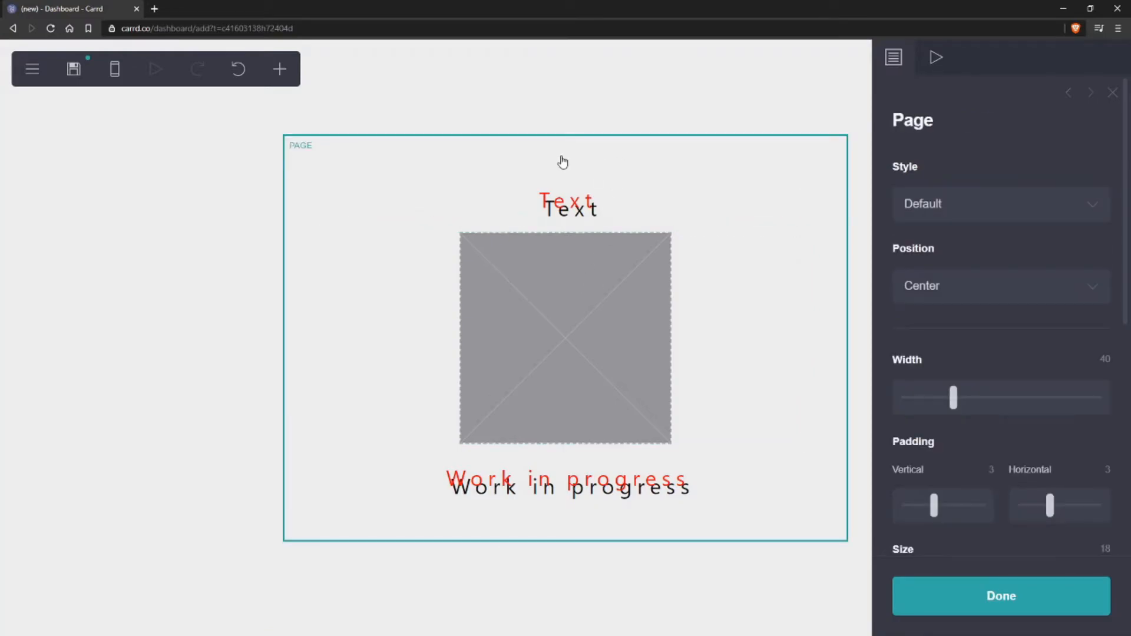
Add a control element between the new text and the image, and set its type to Header Marker
{"action": "left_click", "coordinate": [284, 74]}
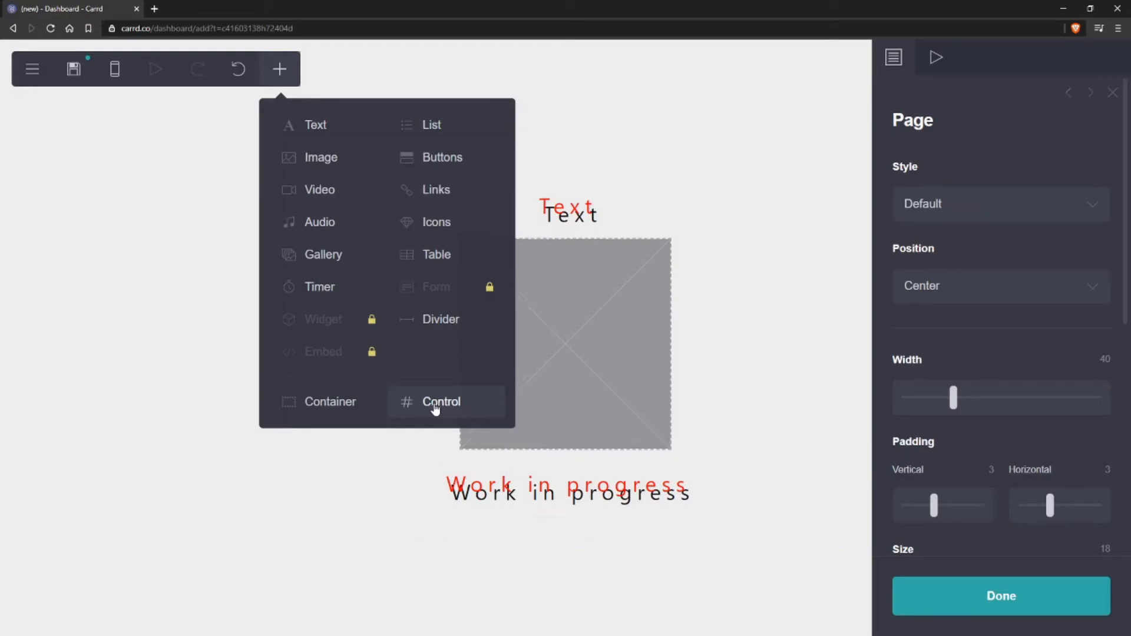
{"action": "left_click", "coordinate": [435, 408]}
{"action": "left_click_drag", "start_coordinate": [583, 530], "coordinate": [598, 249]}
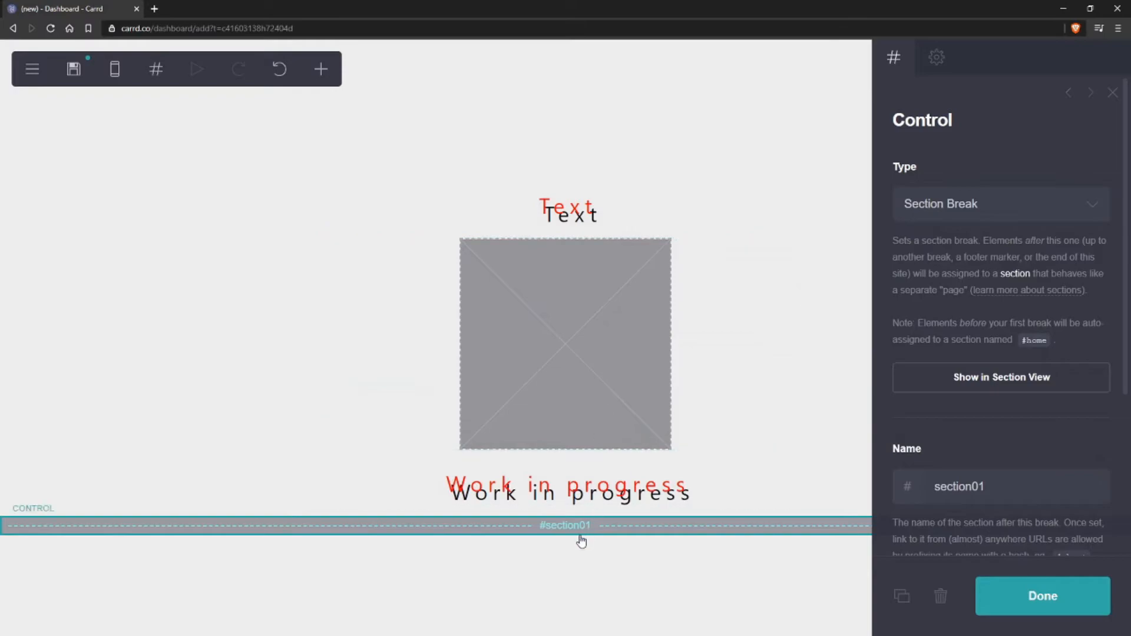
{"action": "left_click_drag", "start_coordinate": [580, 534], "coordinate": [583, 235]}
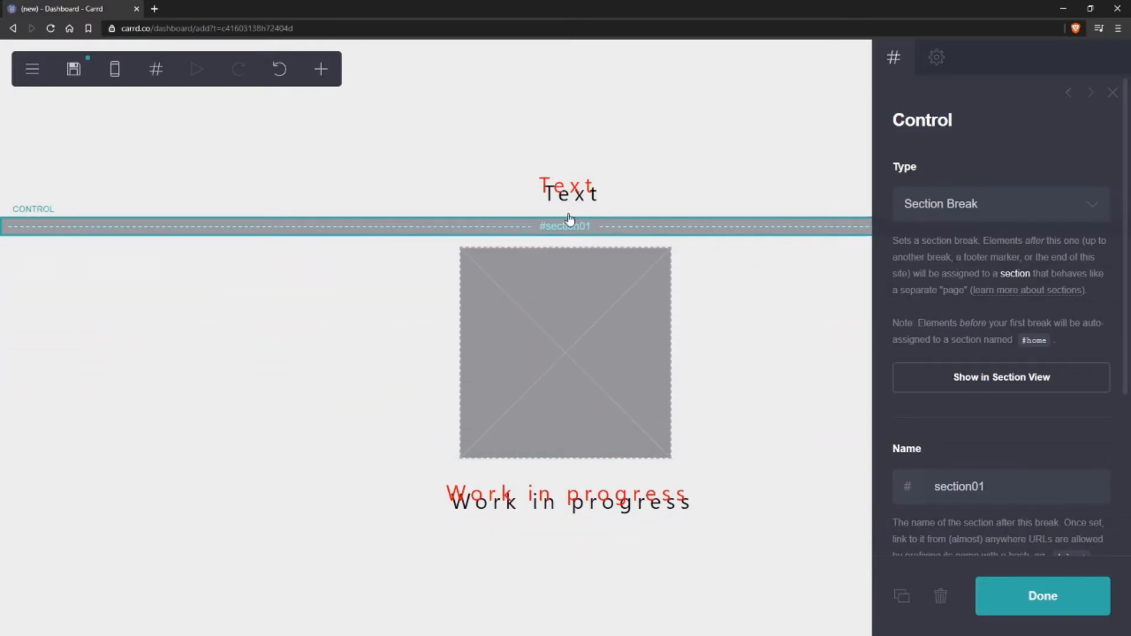
{"action": "left_click", "coordinate": [975, 204]}
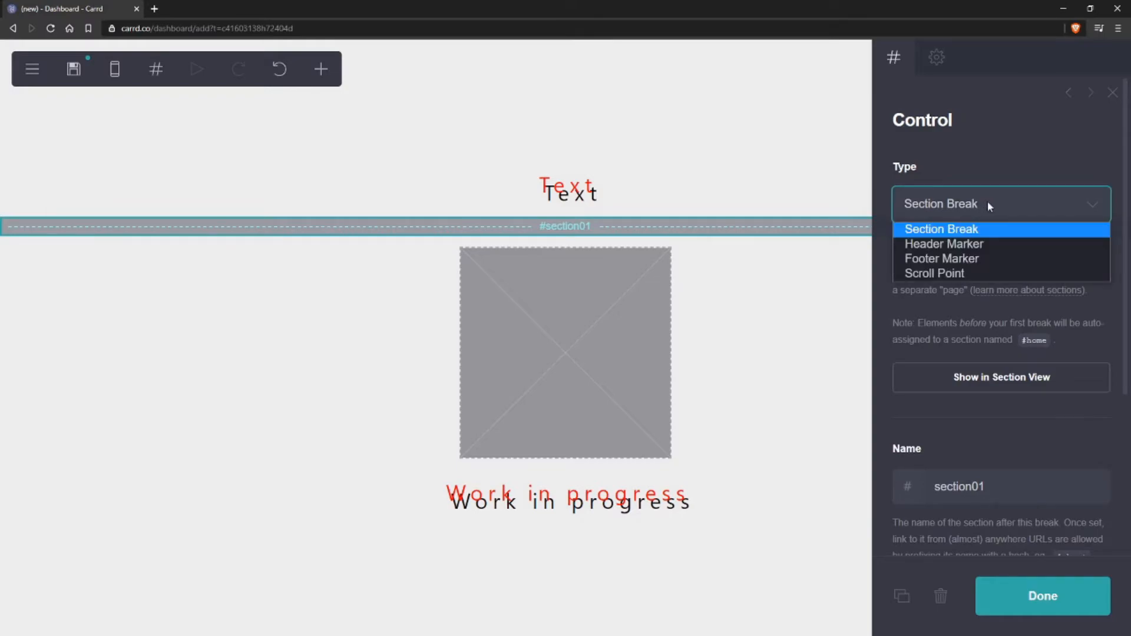
{"action": "left_click", "coordinate": [963, 250]}
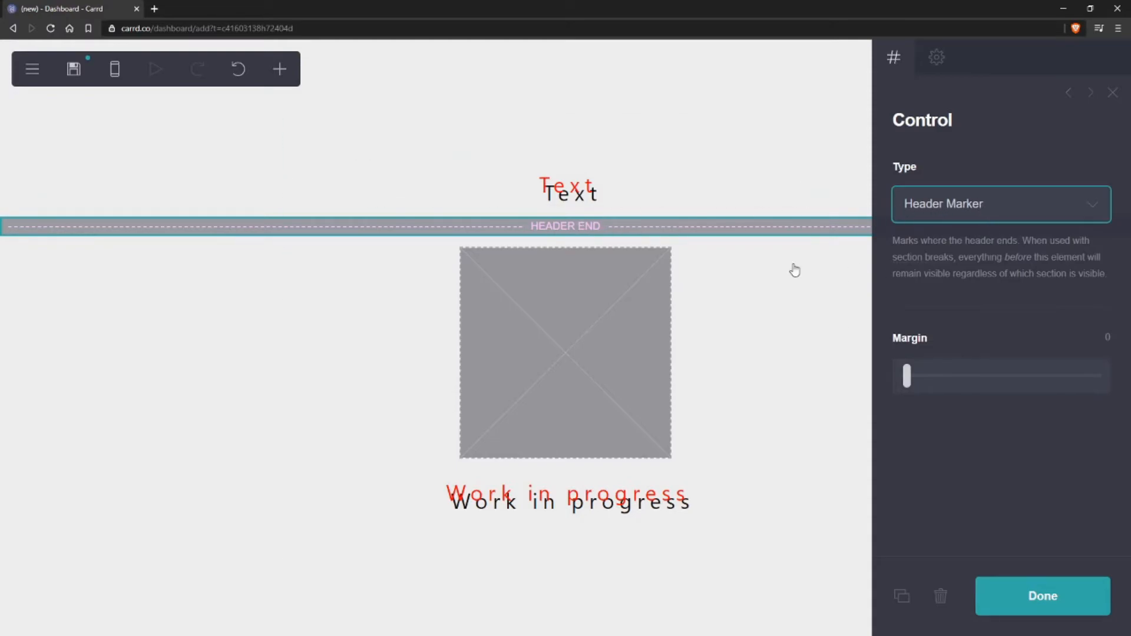
Move the "Work in progress" text above the header marker and the "Text" element below the image
{"action": "left_click", "coordinate": [575, 228]}
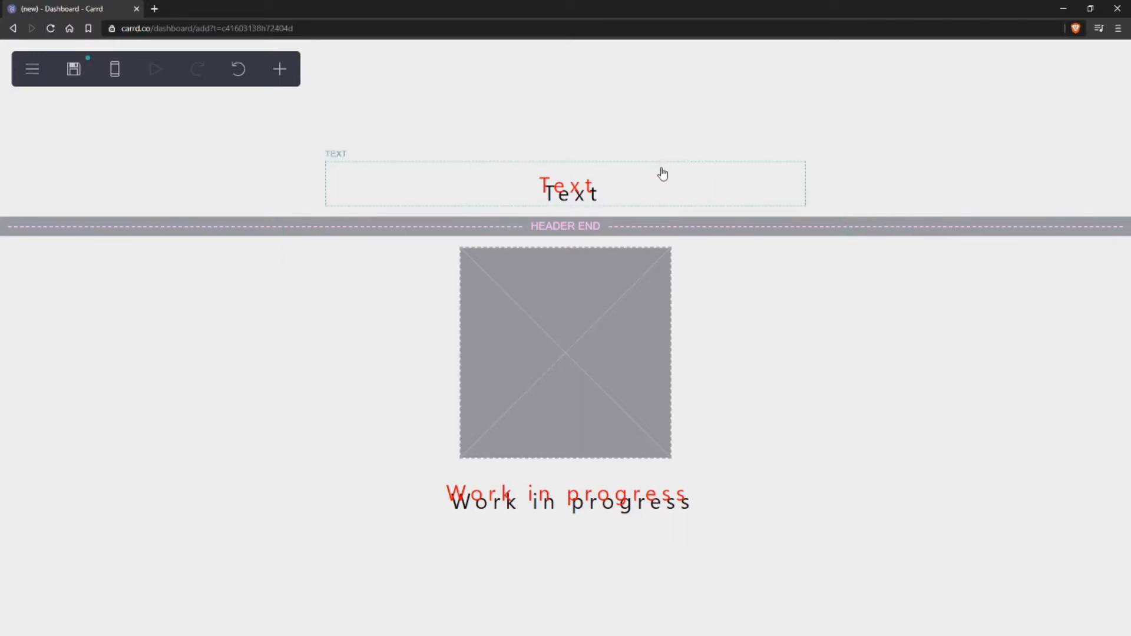
{"action": "left_click", "coordinate": [706, 235]}
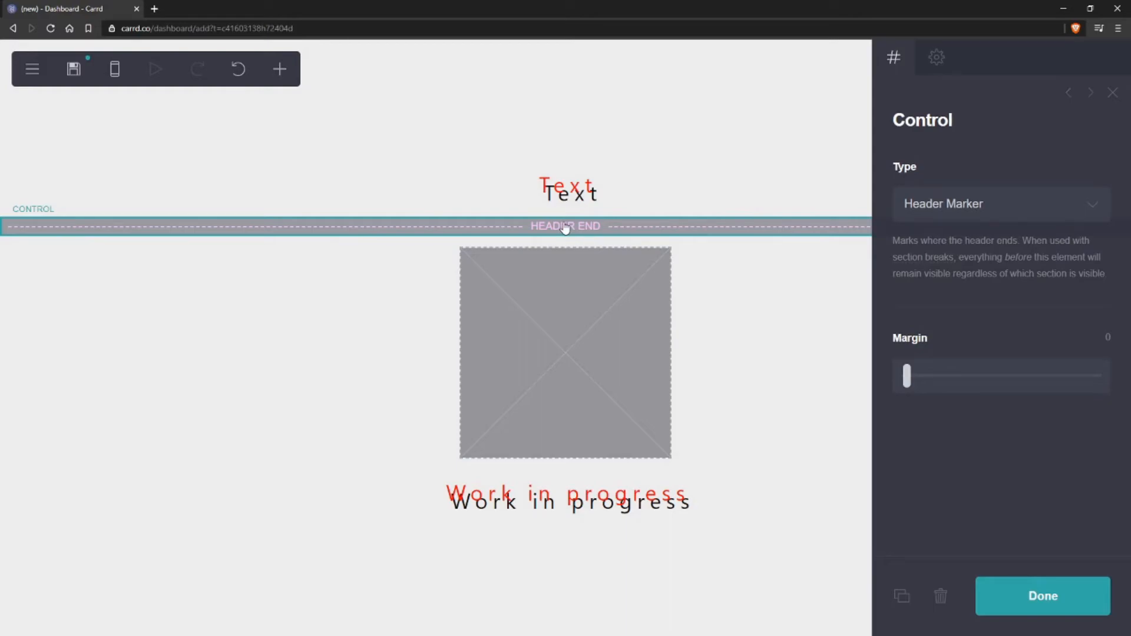
{"action": "left_click", "coordinate": [556, 199]}
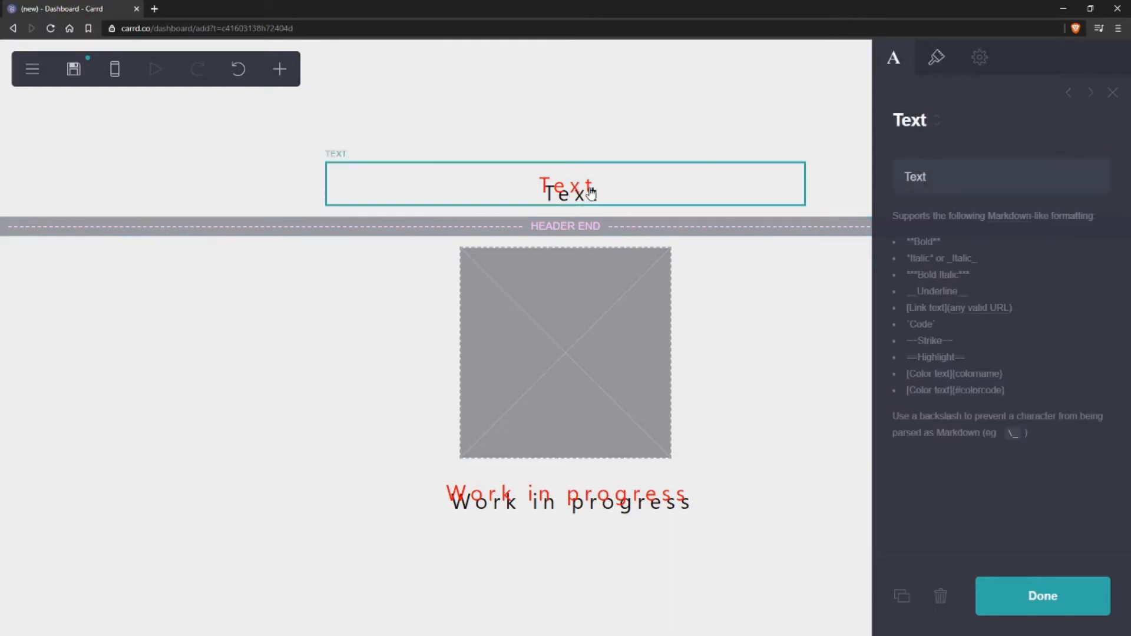
{"action": "left_click_drag", "start_coordinate": [586, 509], "coordinate": [577, 293]}
{"action": "left_click", "coordinate": [600, 231]}
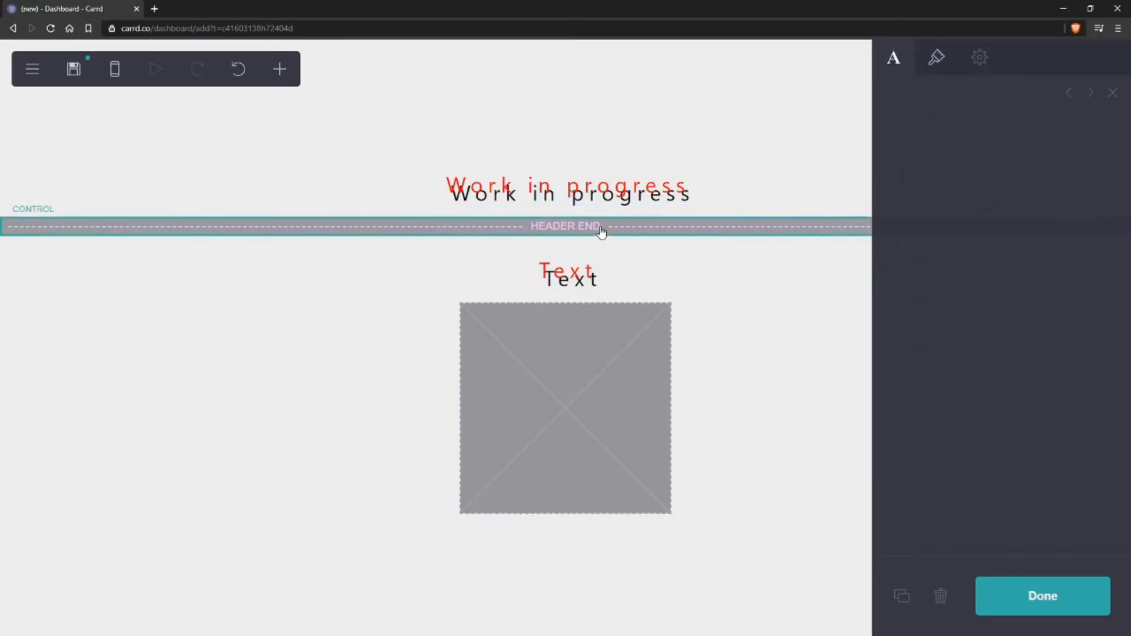
{"action": "left_click_drag", "start_coordinate": [581, 278], "coordinate": [593, 525]}
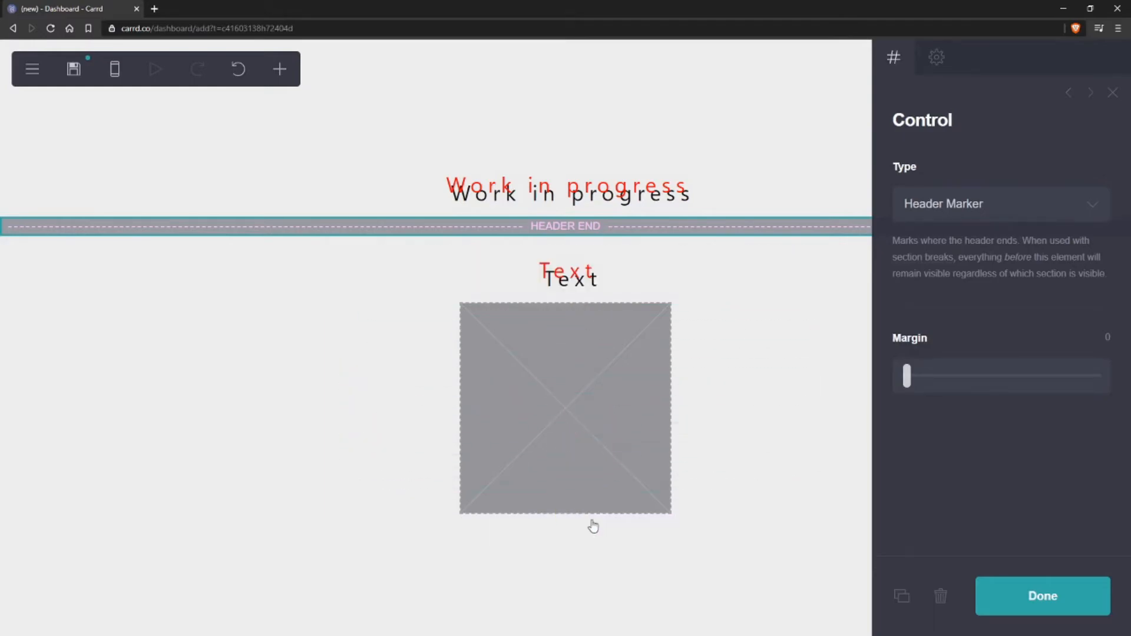
{"action": "left_click_drag", "start_coordinate": [580, 295], "coordinate": [616, 492]}
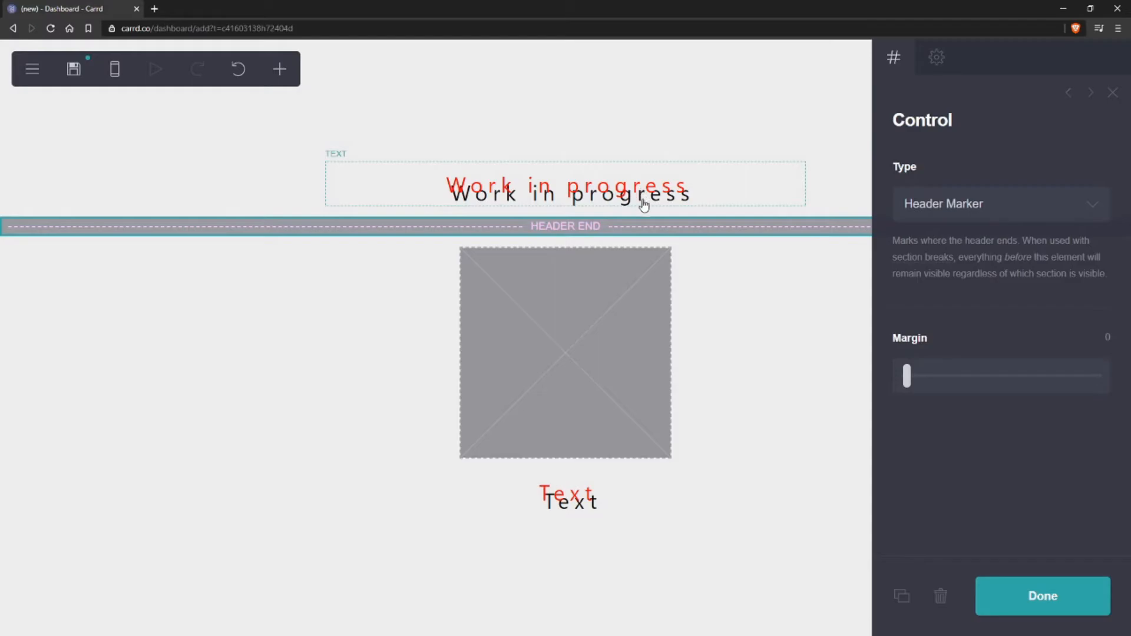
{"action": "left_click", "coordinate": [682, 232]}
Add a control element between the image and the "Text" element, and set its type to Footer Marker
{"action": "left_click", "coordinate": [278, 70]}
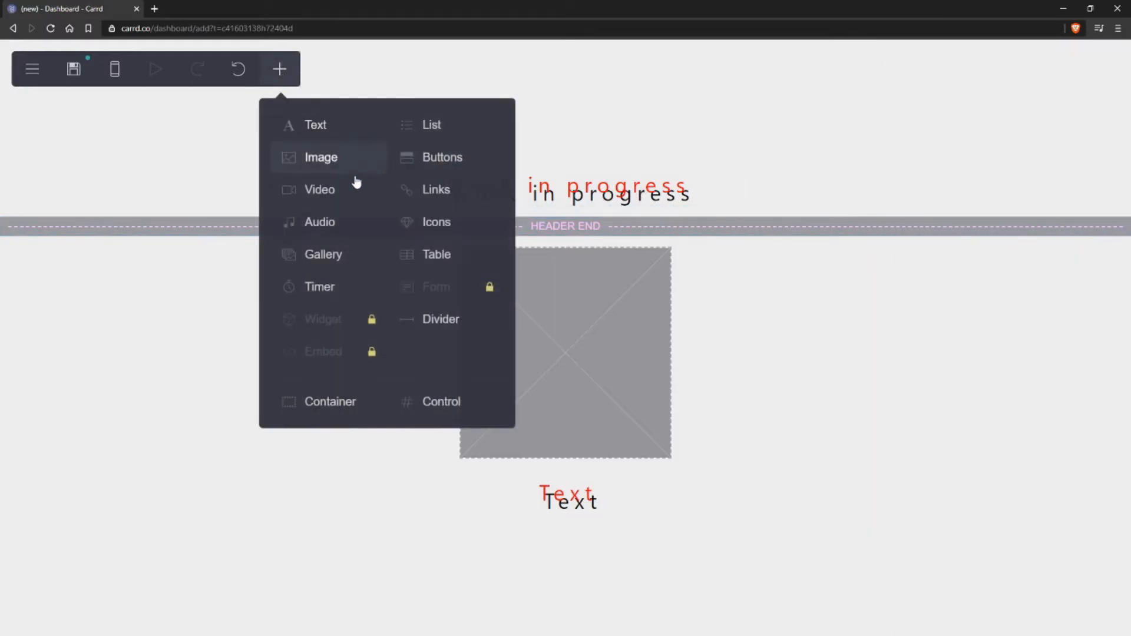
{"action": "left_click", "coordinate": [446, 412]}
{"action": "left_click_drag", "start_coordinate": [618, 539], "coordinate": [596, 488]}
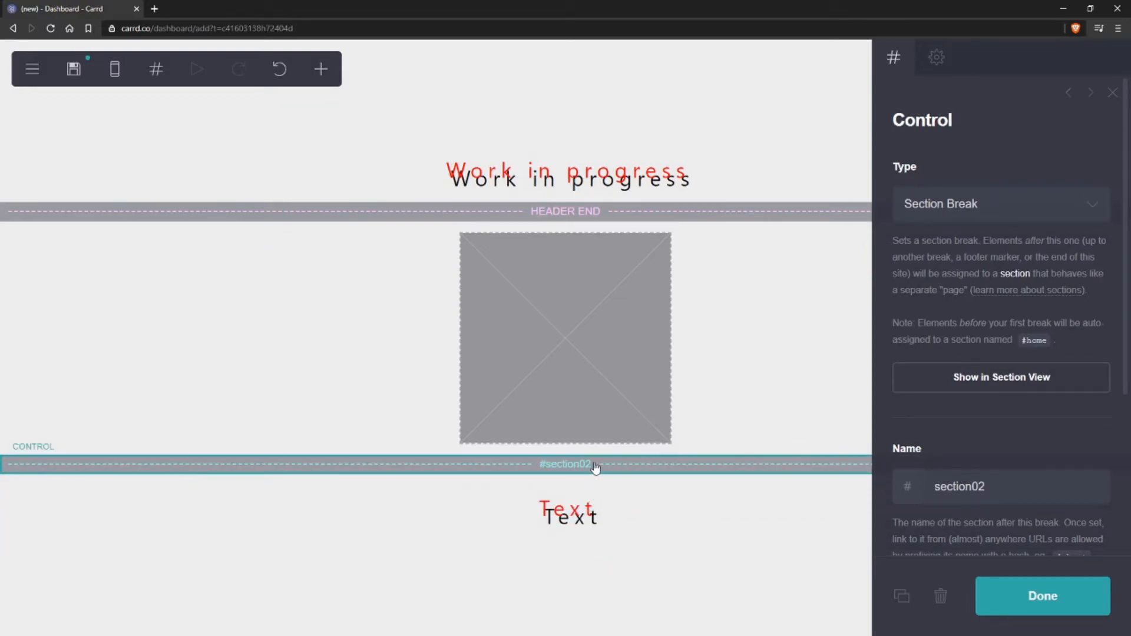
{"action": "left_click", "coordinate": [937, 207]}
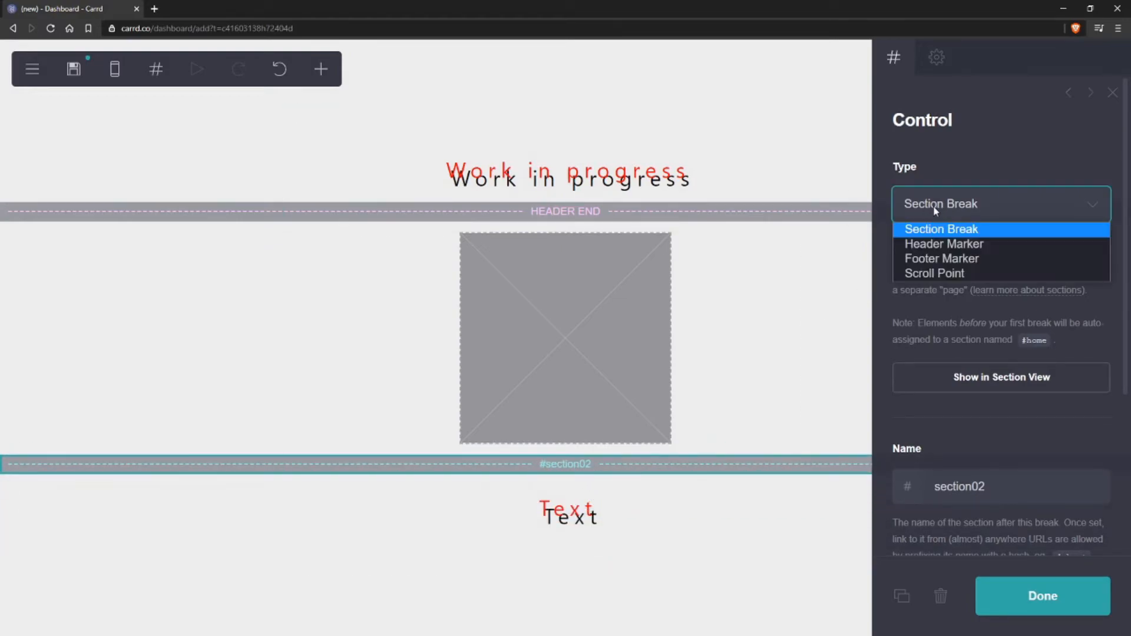
{"action": "left_click", "coordinate": [938, 265]}
{"action": "left_click", "coordinate": [572, 472]}
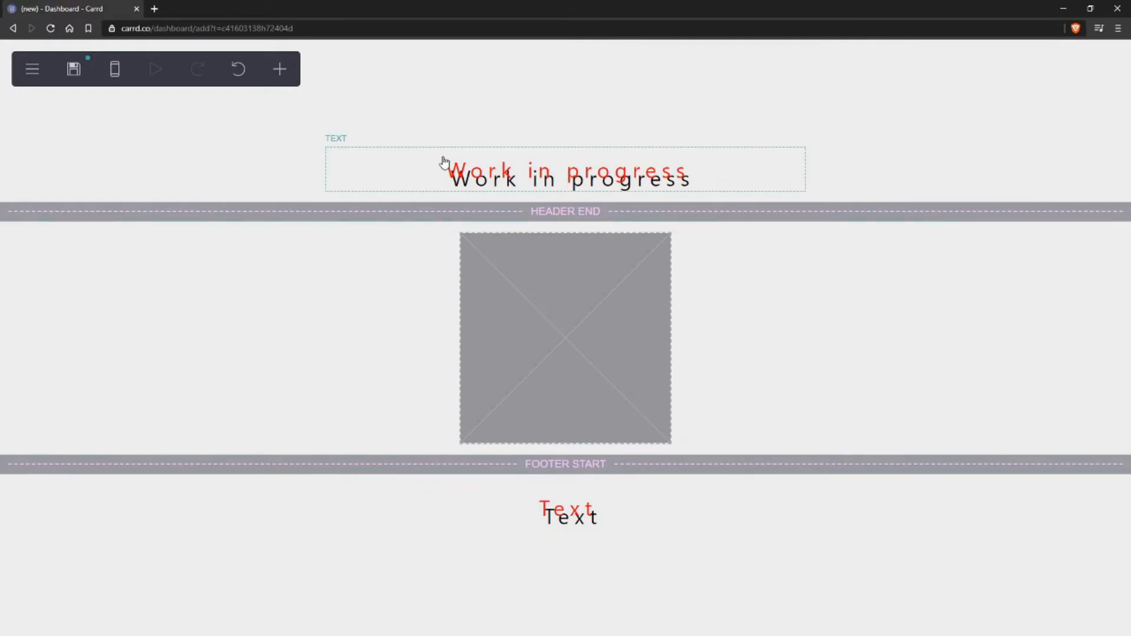
Add a section break control between the header marker and the image, and show its name and header options
{"action": "left_click", "coordinate": [281, 71]}
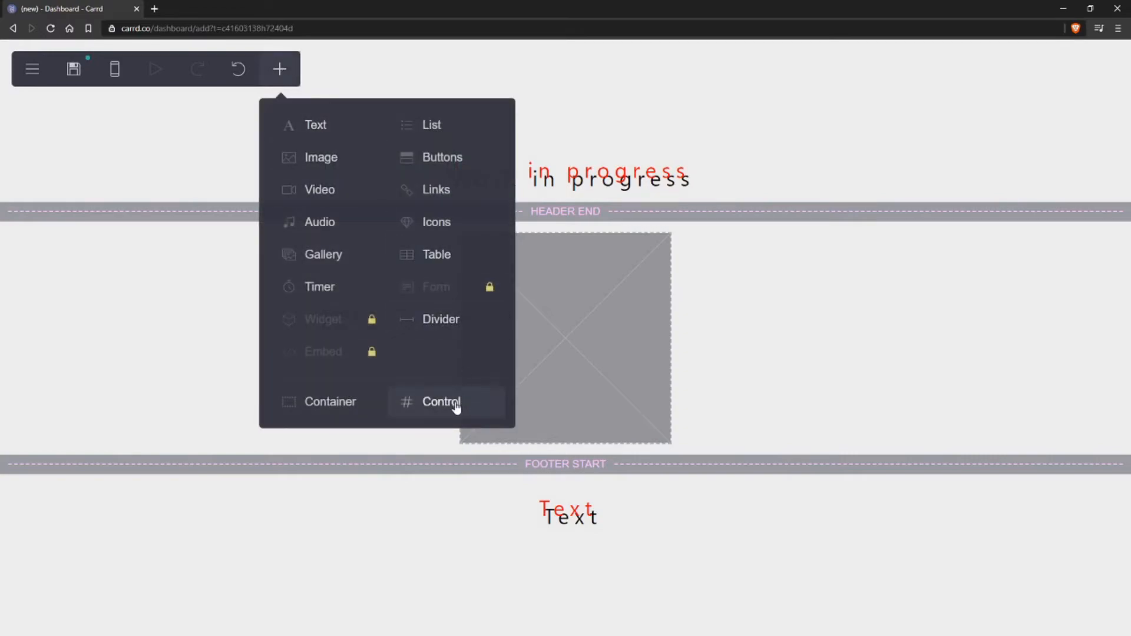
{"action": "left_click", "coordinate": [450, 406]}
{"action": "left_click_drag", "start_coordinate": [598, 564], "coordinate": [577, 230]}
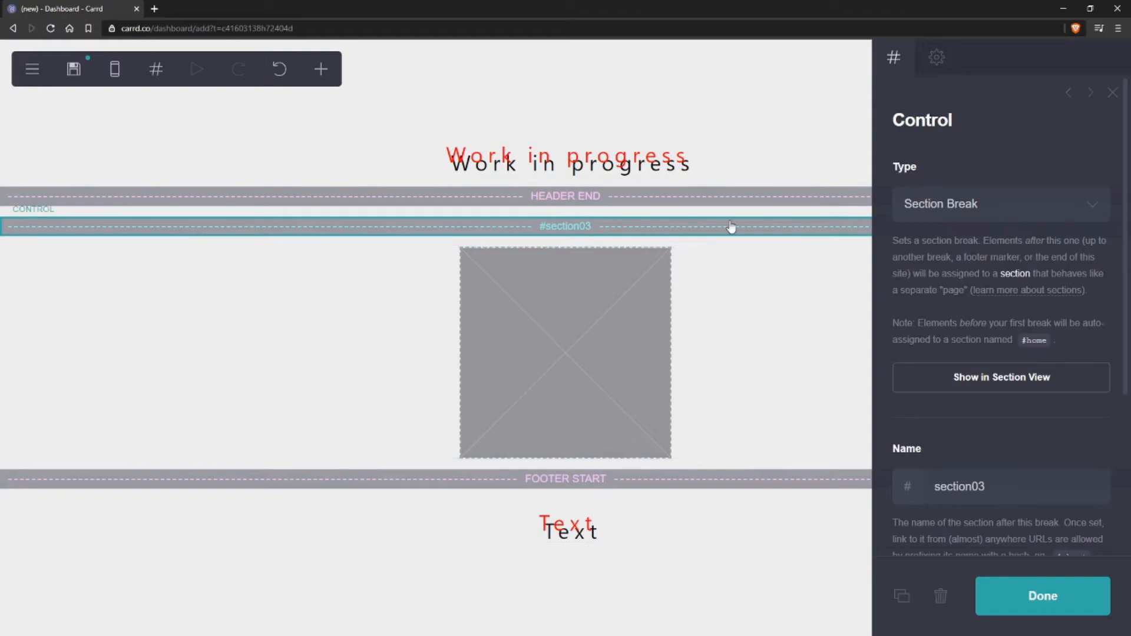
{"action": "scroll", "coordinate": [970, 218], "scroll_direction": "down", "scroll_amount": 4}
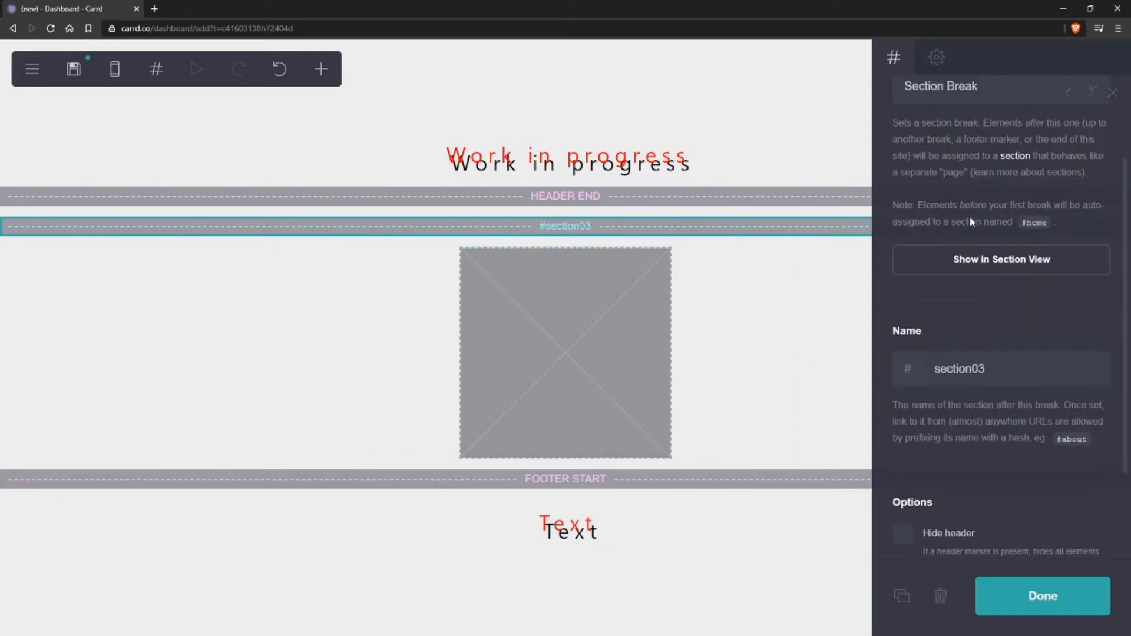
Name the section break between the header marker and the image "home"
{"action": "left_click_drag", "start_coordinate": [1020, 255], "coordinate": [882, 256]}
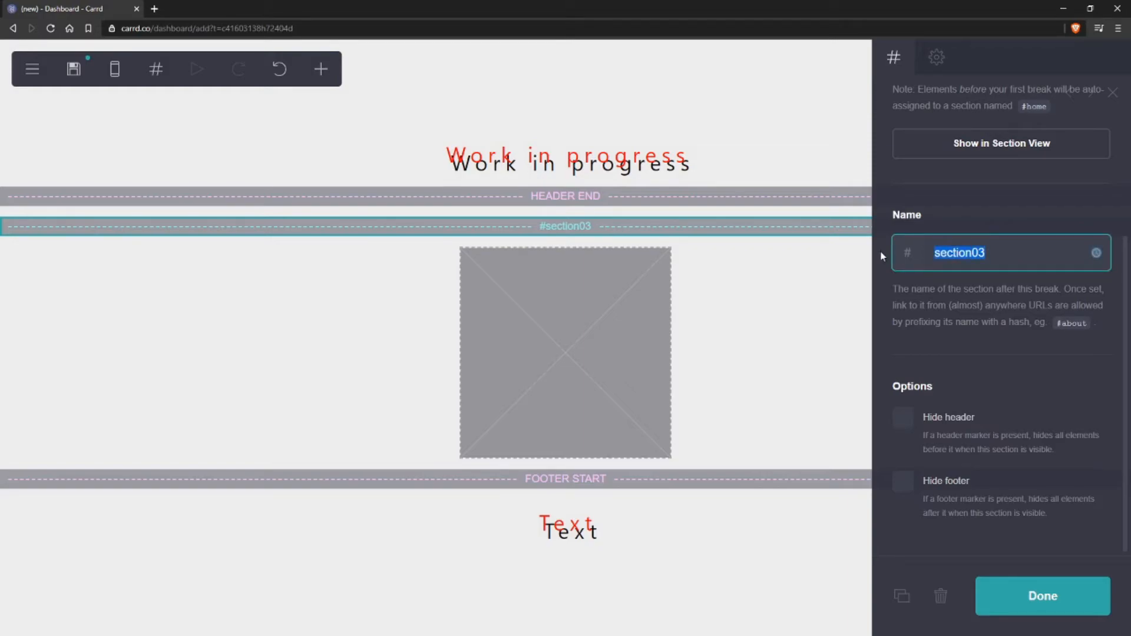
{"action": "type", "text": "home"}
{"action": "left_click", "coordinate": [936, 302]}
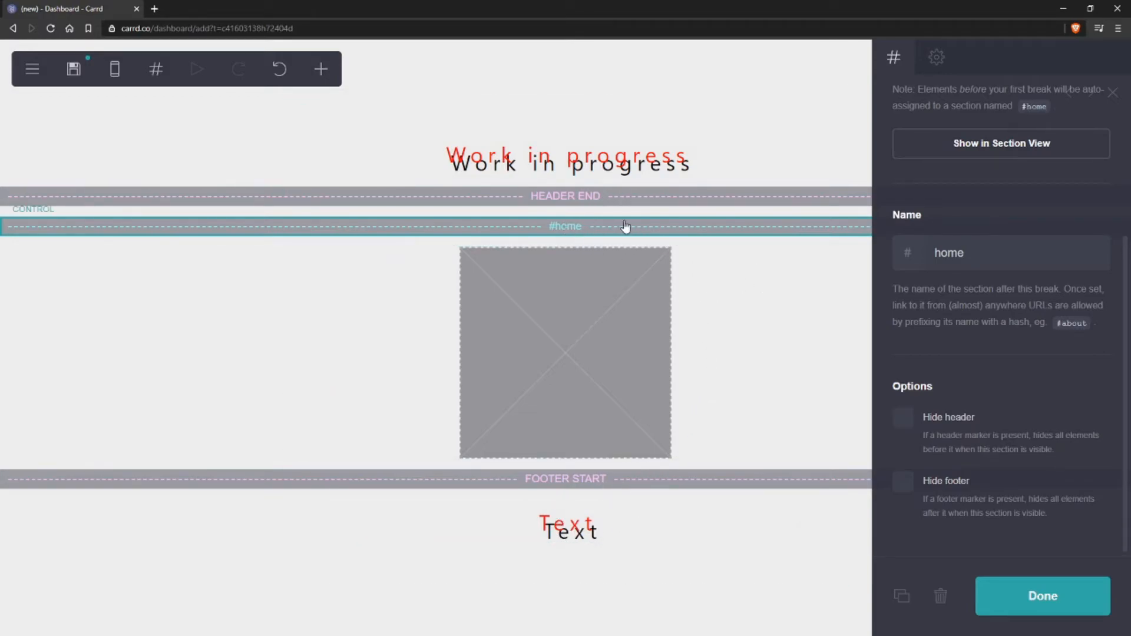
{"action": "left_click", "coordinate": [570, 230]}
{"action": "left_click", "coordinate": [489, 231]}
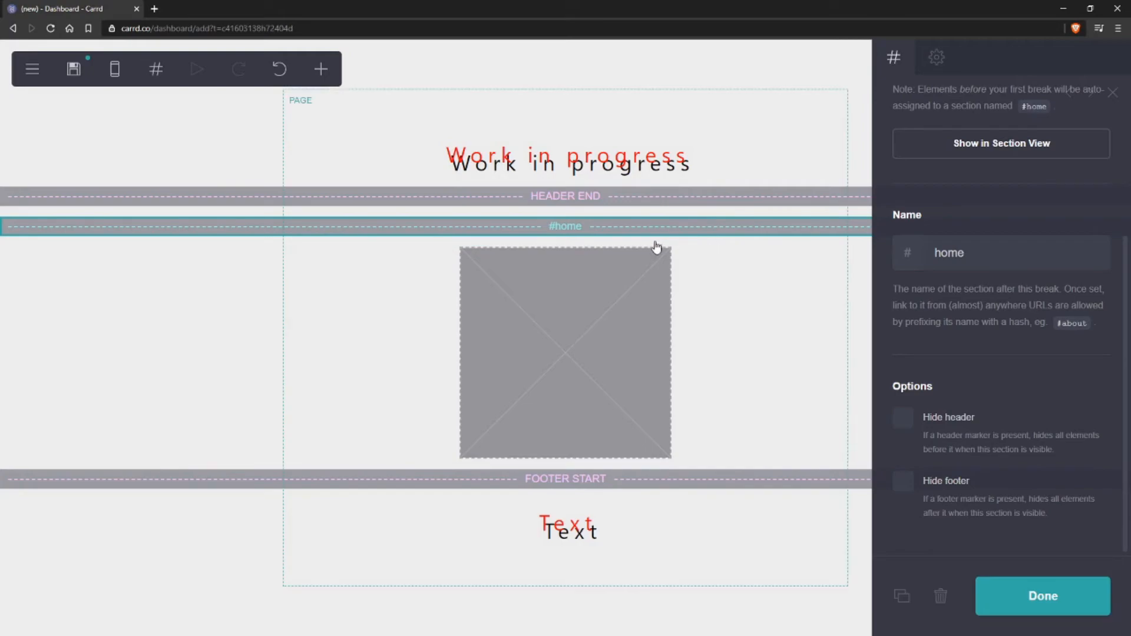
Add a text element between the #home section break and the image, and set its text to "Home"
{"action": "left_click", "coordinate": [580, 304]}
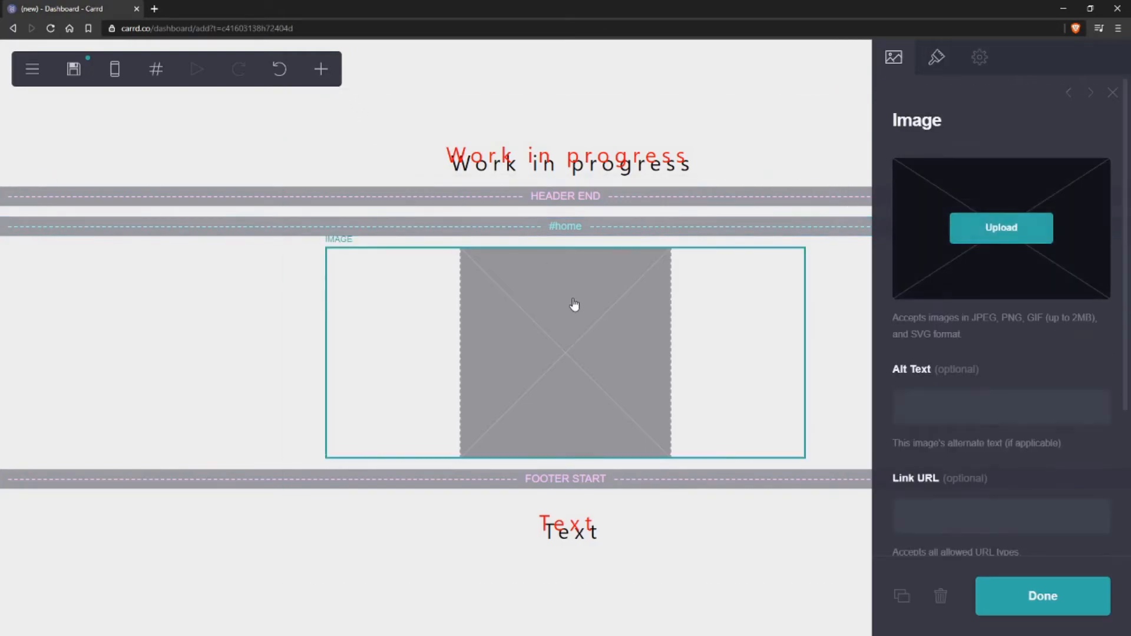
{"action": "left_click", "coordinate": [321, 69]}
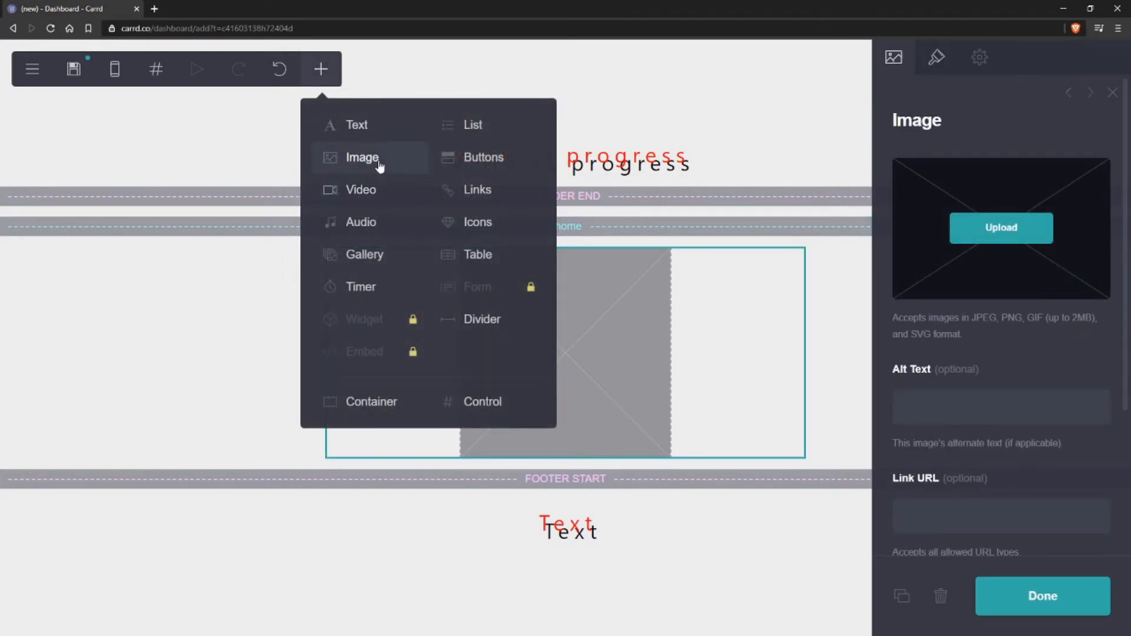
{"action": "left_click", "coordinate": [361, 124]}
{"action": "left_click_drag", "start_coordinate": [571, 466], "coordinate": [572, 277]}
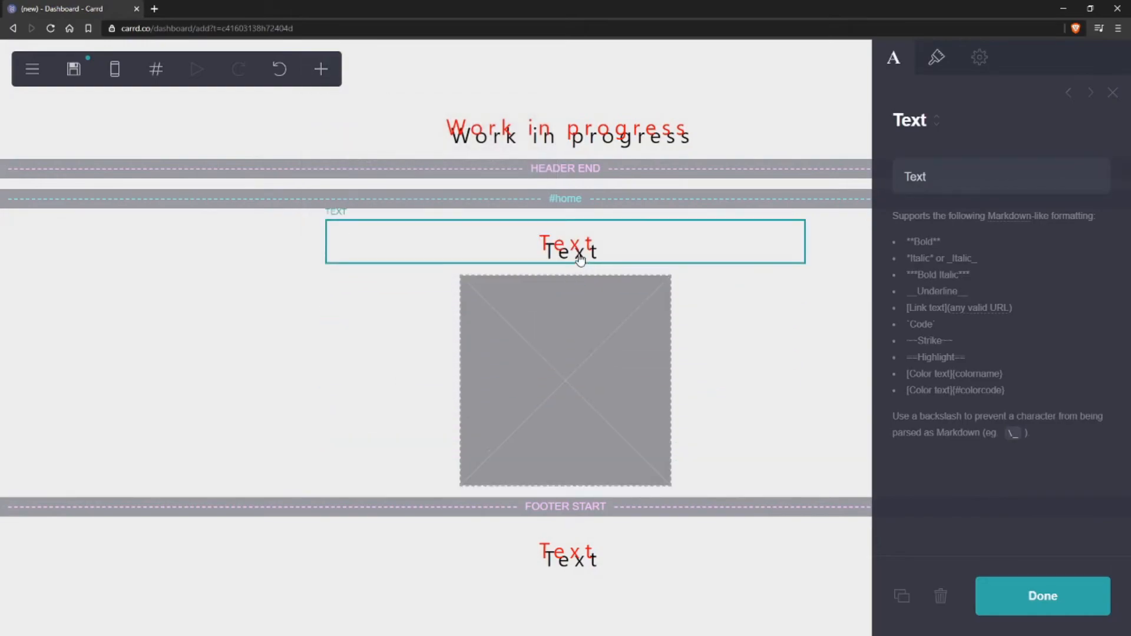
{"action": "left_click", "coordinate": [580, 245]}
{"action": "left_click", "coordinate": [556, 250]}
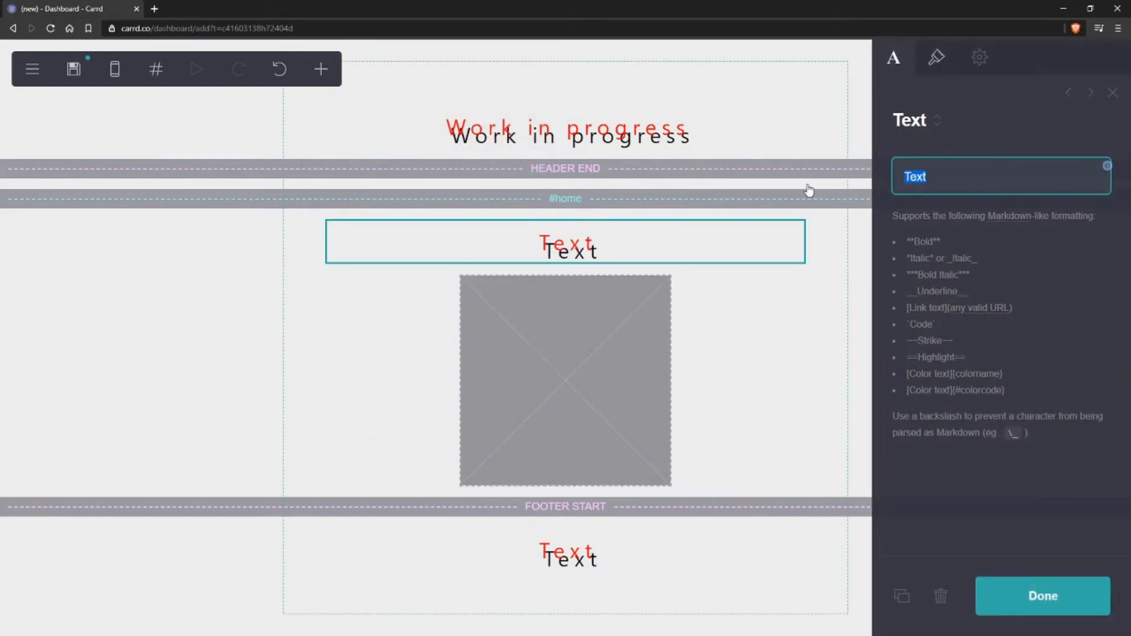
{"action": "type", "text": "Home"}
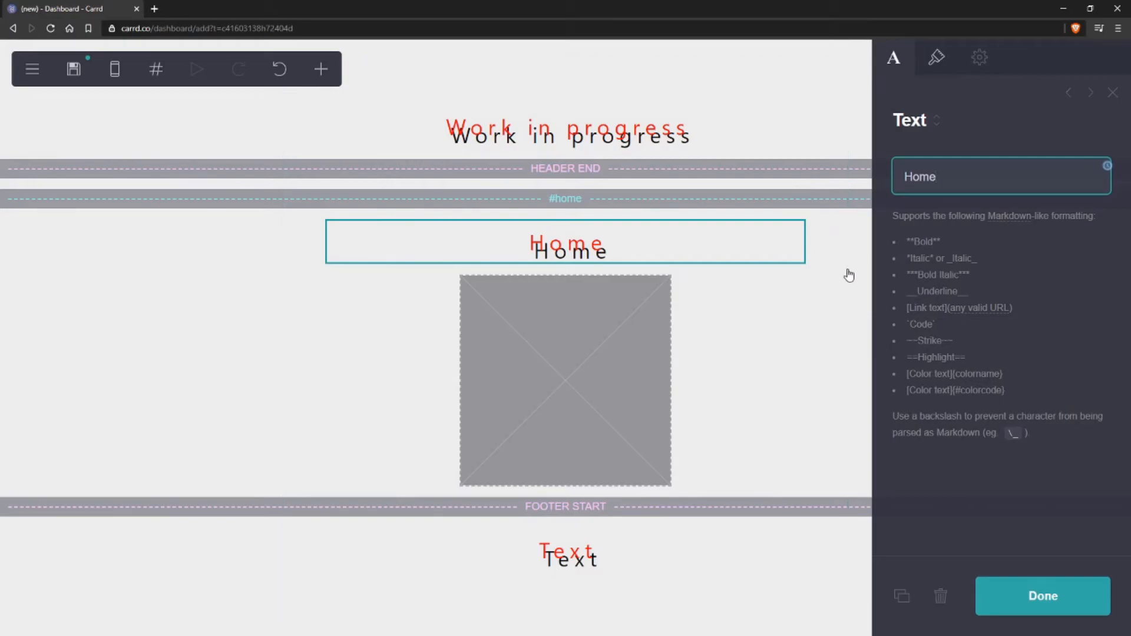
Add a section break control between the image and the footer marker, and name it "about"
{"action": "left_click", "coordinate": [518, 323]}
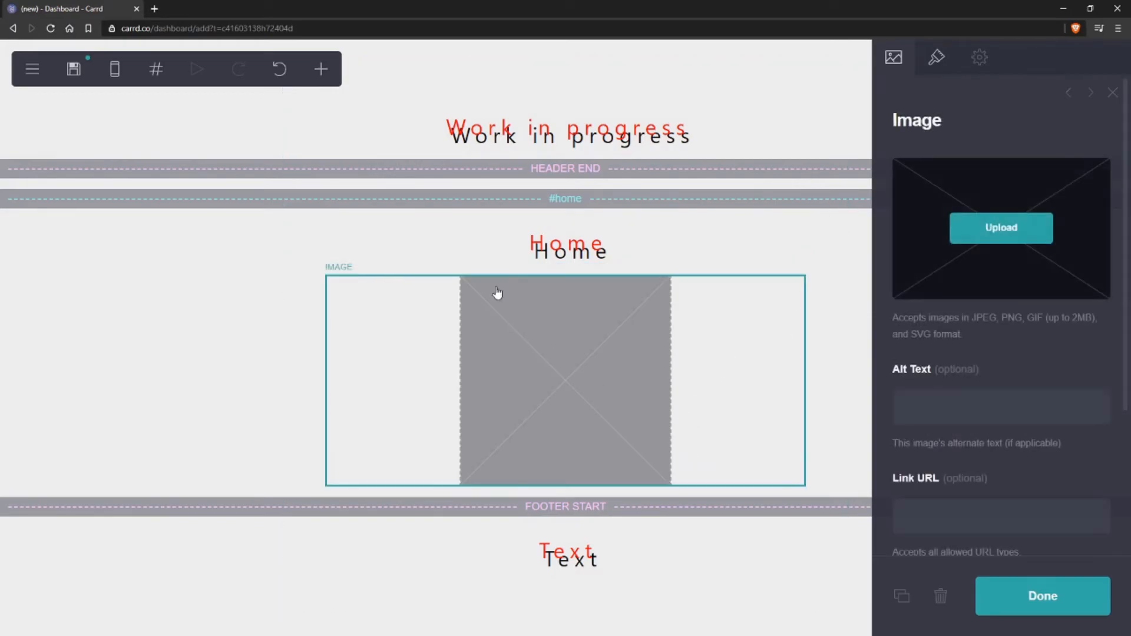
{"action": "left_click", "coordinate": [321, 69]}
{"action": "left_click", "coordinate": [479, 401]}
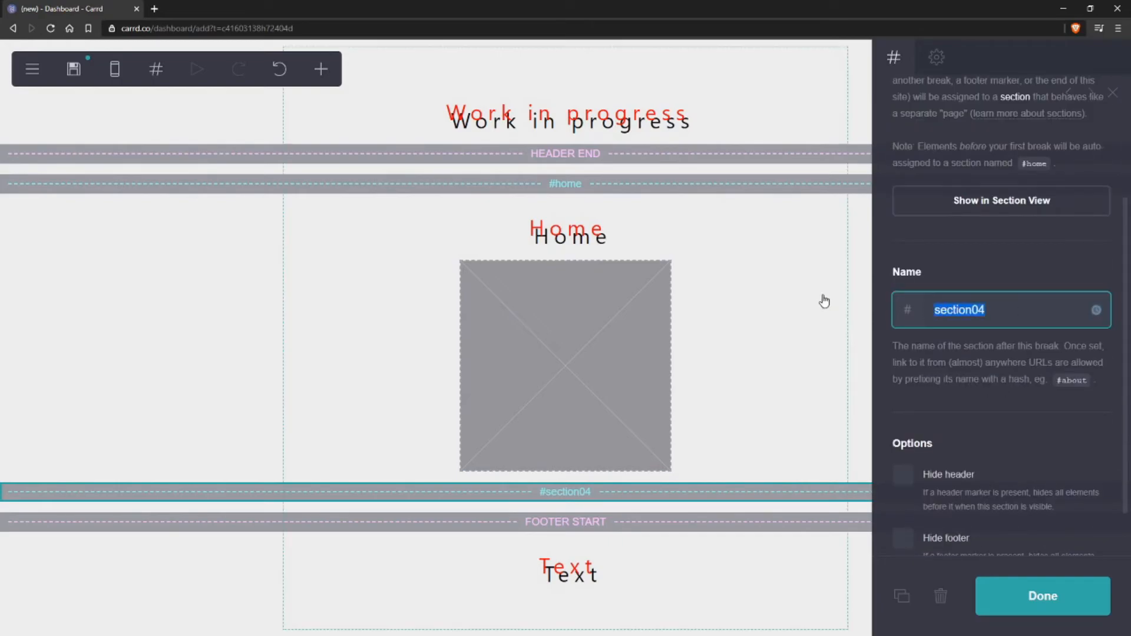
{"action": "type", "text": "about"}
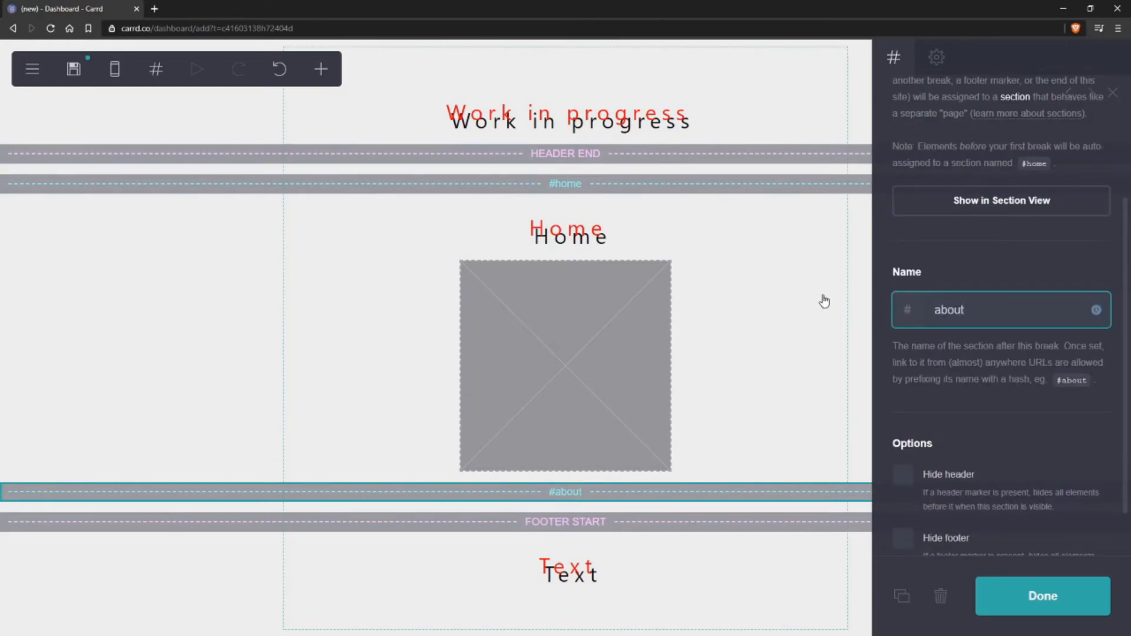
{"action": "left_click", "coordinate": [860, 333]}
Add a text element below the #about section break, and set its text to "About"
{"action": "left_click", "coordinate": [592, 498]}
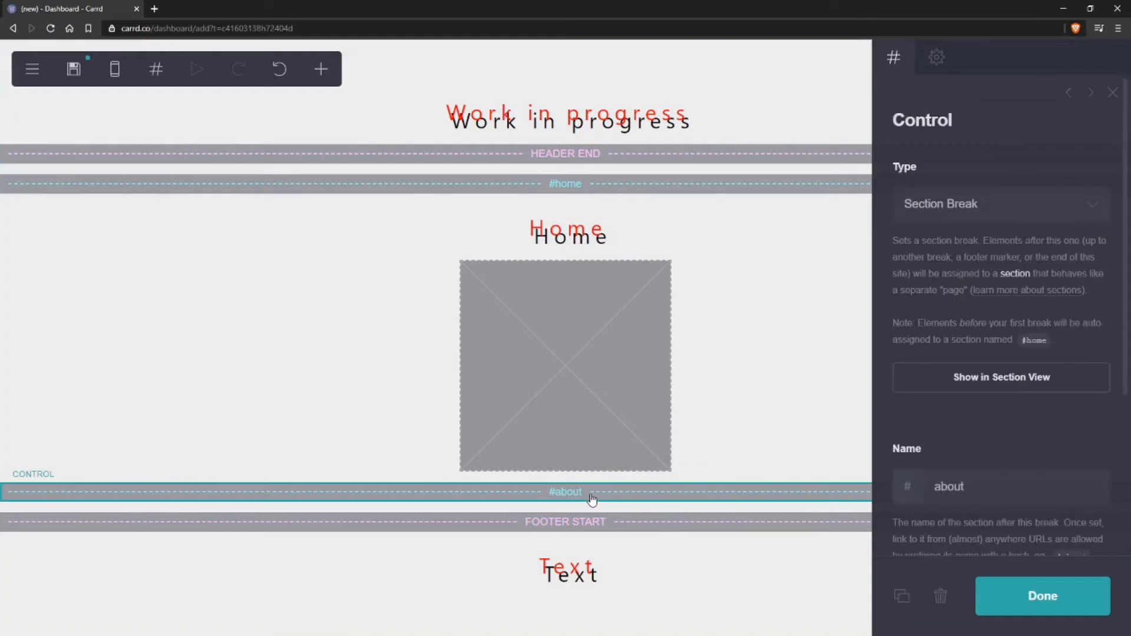
{"action": "left_click", "coordinate": [335, 85]}
{"action": "left_click", "coordinate": [378, 136]}
{"action": "left_click", "coordinate": [586, 496]}
{"action": "left_click", "coordinate": [569, 494]}
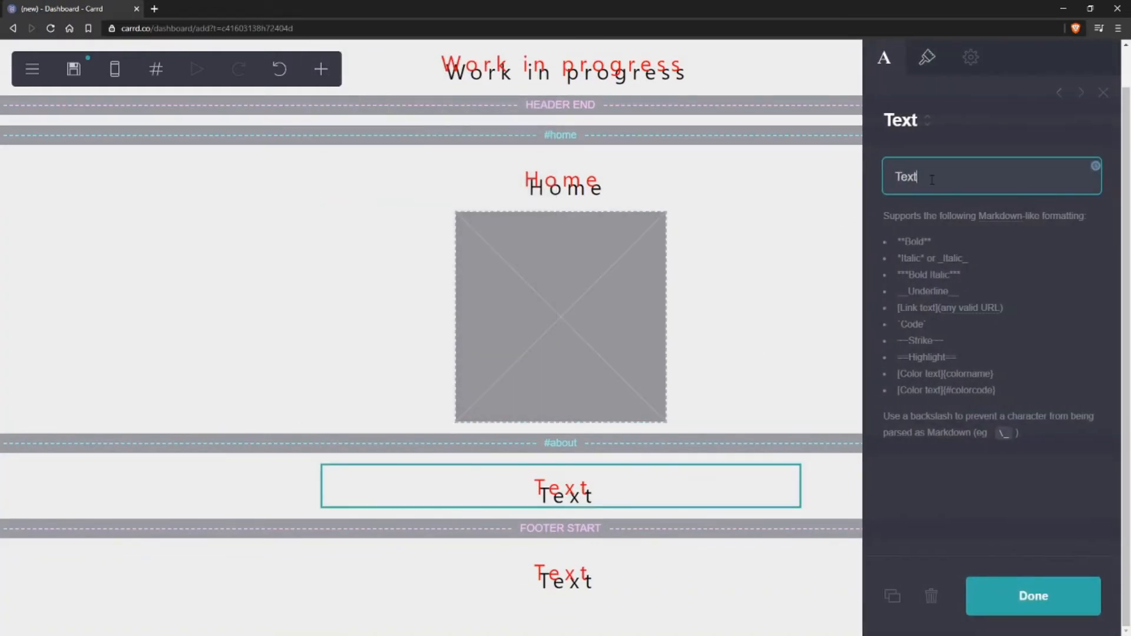
{"action": "type", "text": "About"}
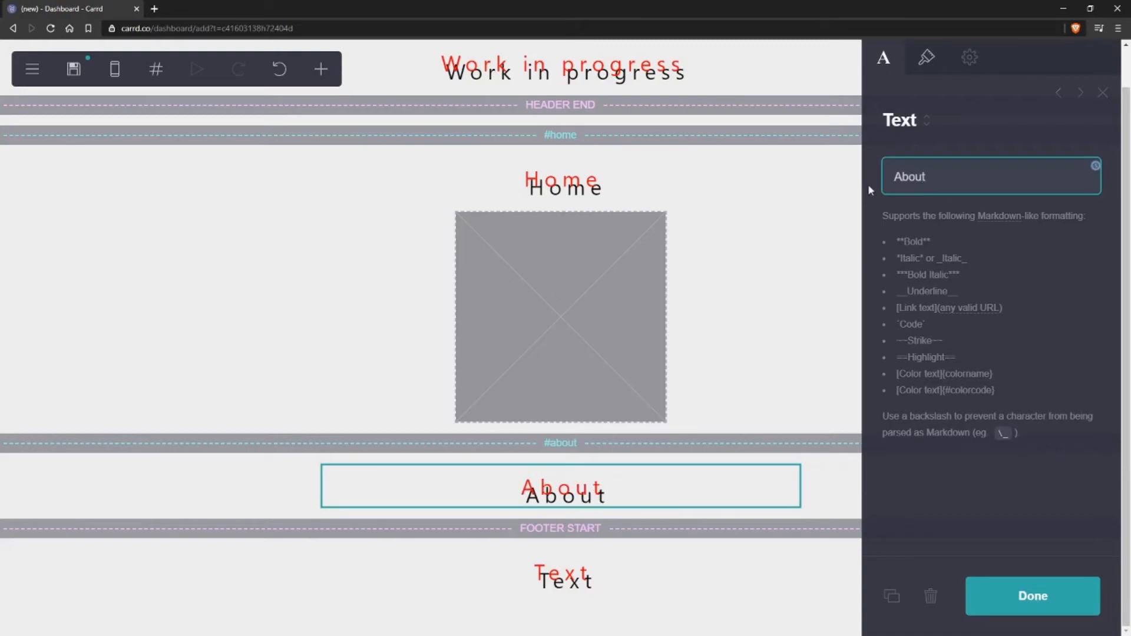
Delete the placeholder image from the home section
{"action": "left_click", "coordinate": [591, 333]}
{"action": "left_click", "coordinate": [930, 596]}
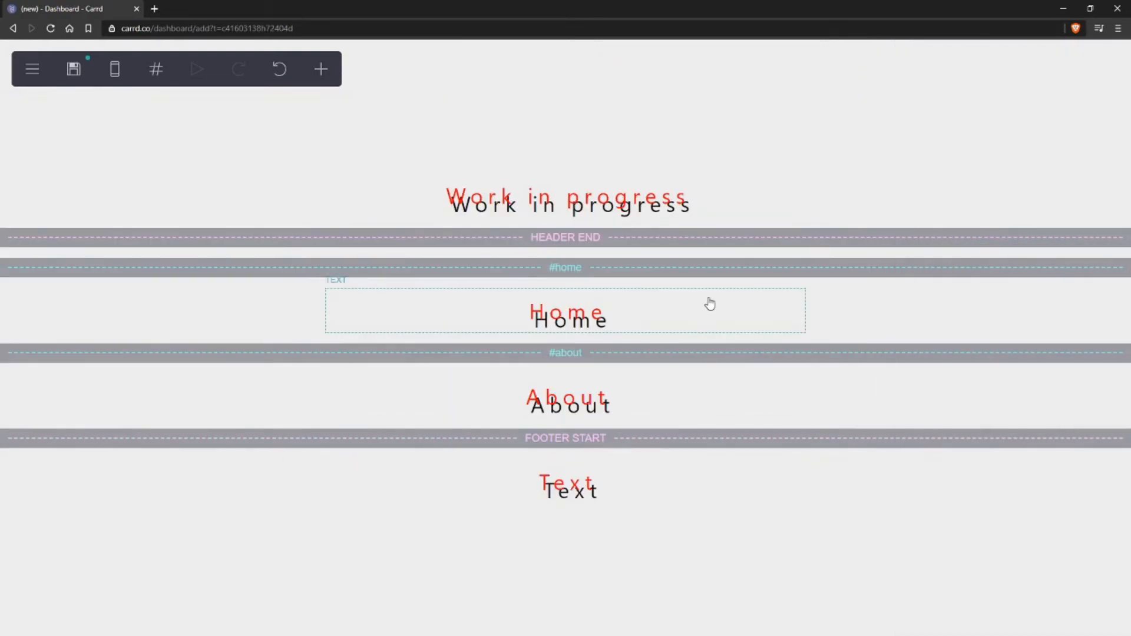
Examine the saved style options in the appearance settings of the "Work in progress" text
{"action": "left_click", "coordinate": [609, 204]}
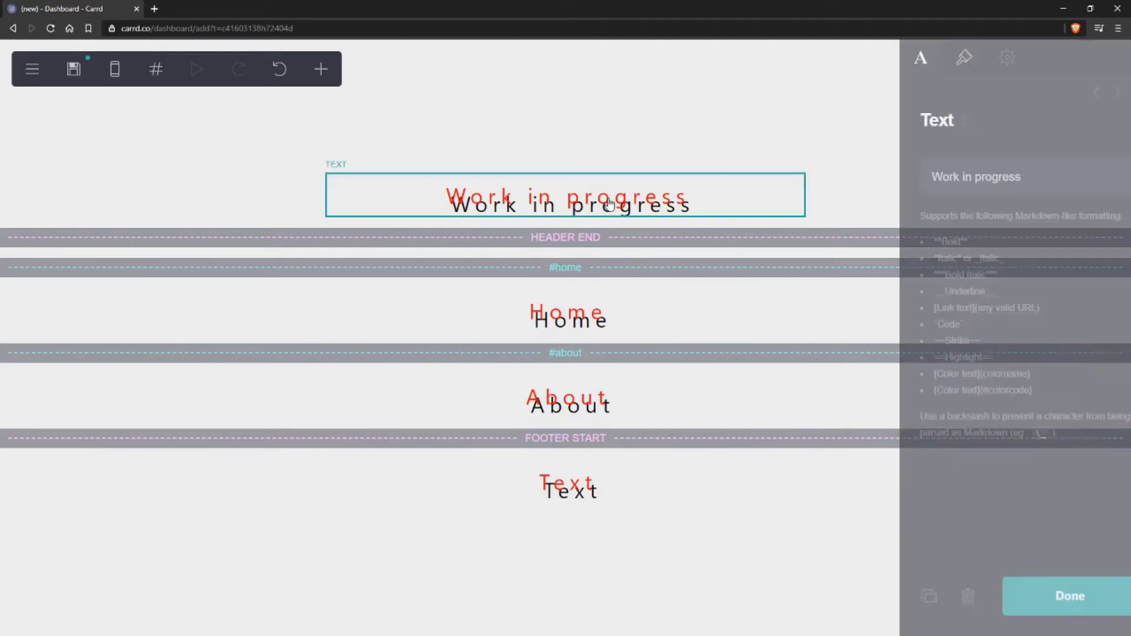
{"action": "left_click", "coordinate": [937, 59]}
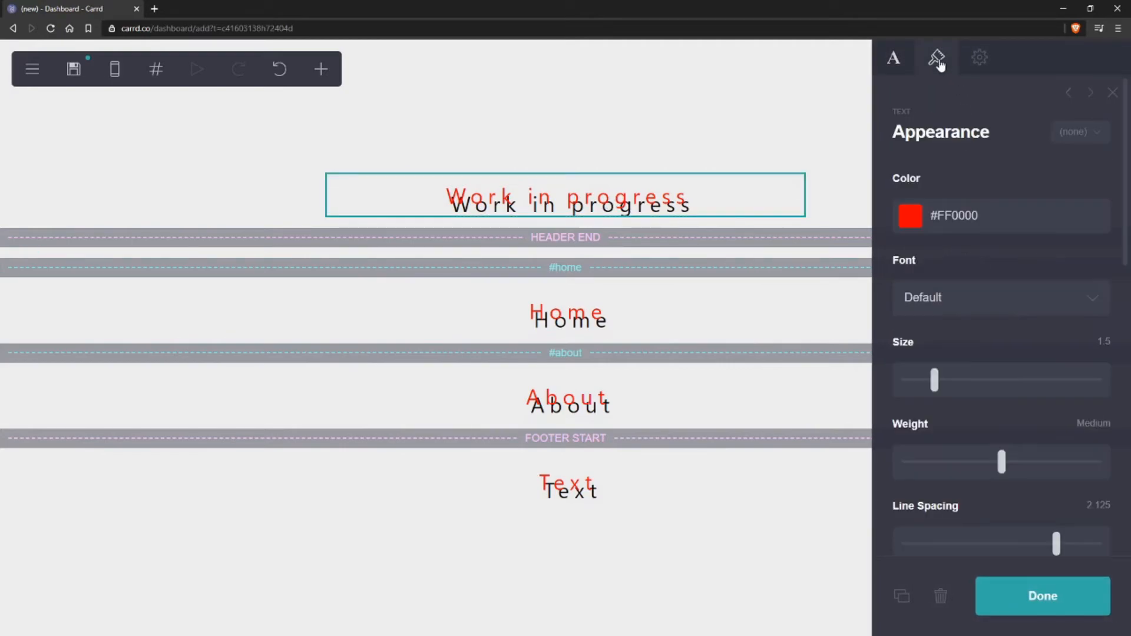
{"action": "left_click", "coordinate": [1097, 135]}
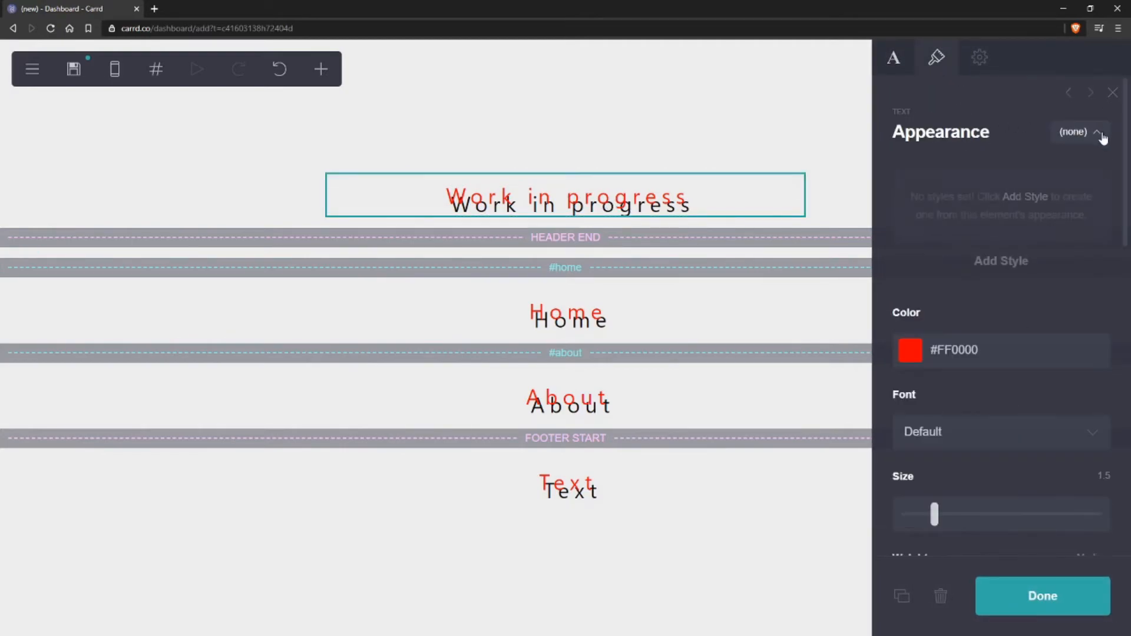
{"action": "left_click", "coordinate": [1087, 145]}
{"action": "left_click", "coordinate": [893, 57]}
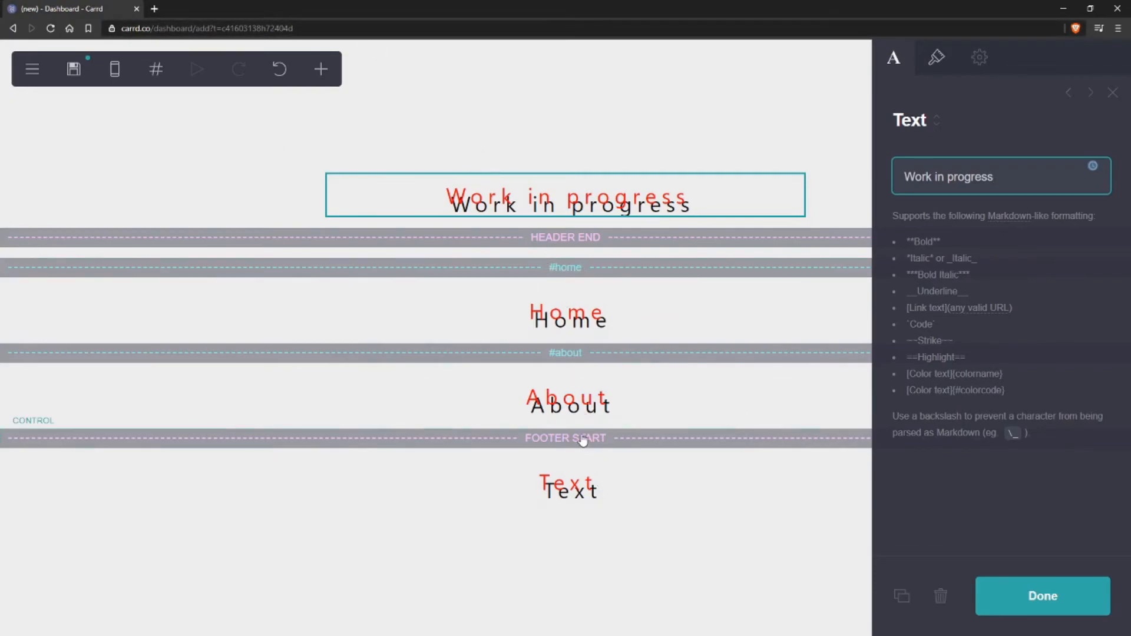
Add a links element below the "Text" element in the footer
{"action": "left_click", "coordinate": [557, 485]}
{"action": "left_click", "coordinate": [321, 70]}
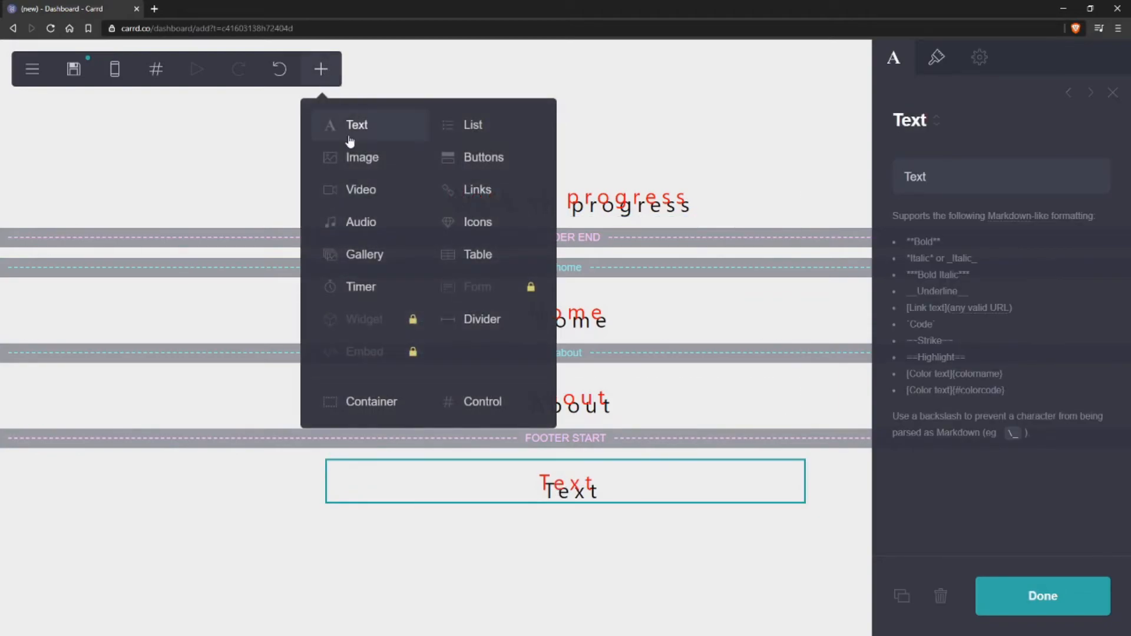
{"action": "left_click", "coordinate": [478, 190]}
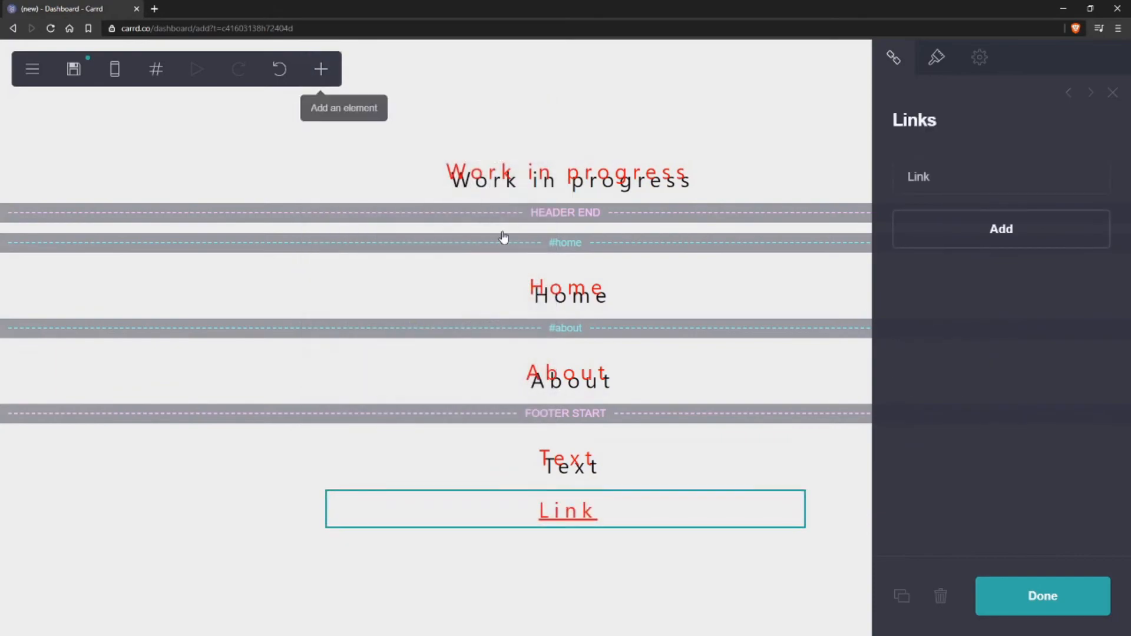
{"action": "left_click", "coordinate": [321, 70]}
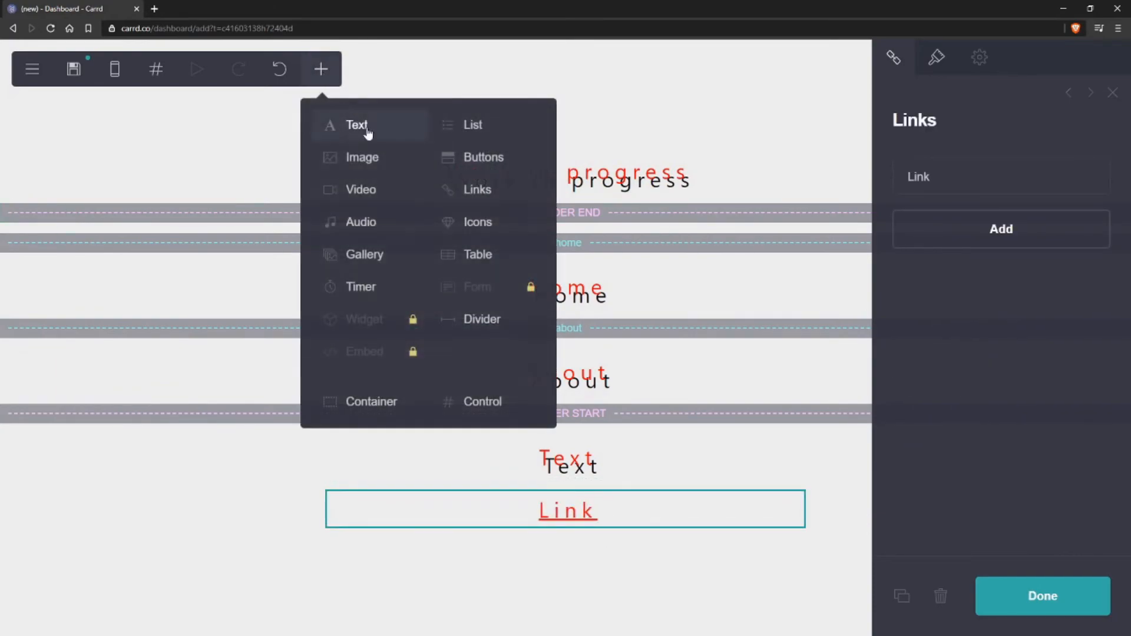
{"action": "left_click", "coordinate": [614, 518]}
{"action": "left_click", "coordinate": [614, 519]}
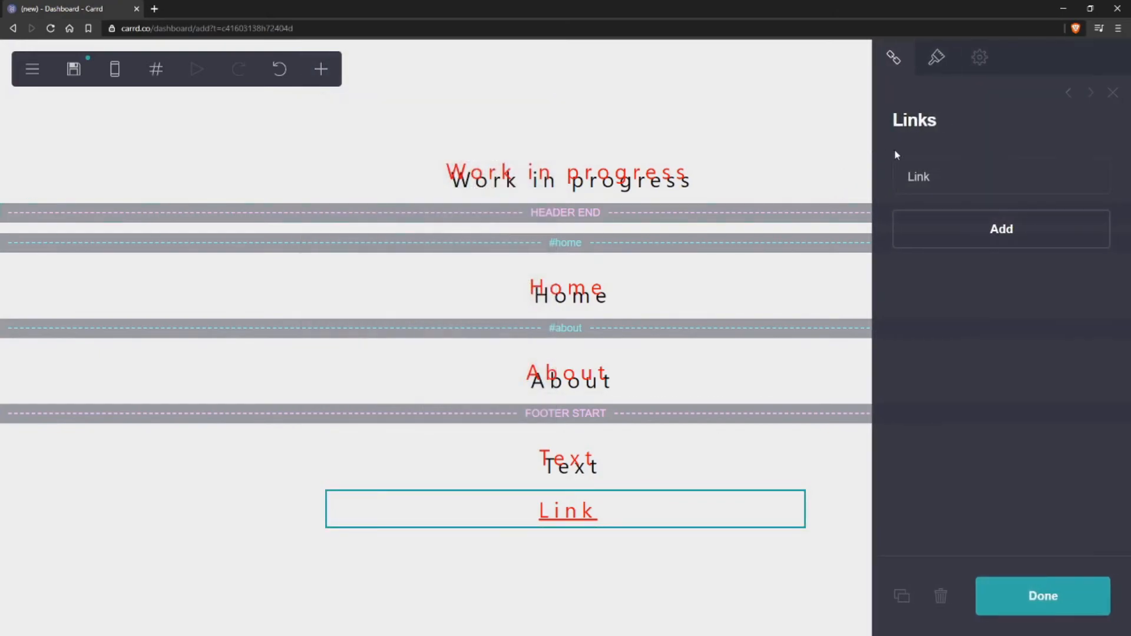
Set the footer link's URL to #home and its label to "Home"
{"action": "left_click", "coordinate": [955, 177]}
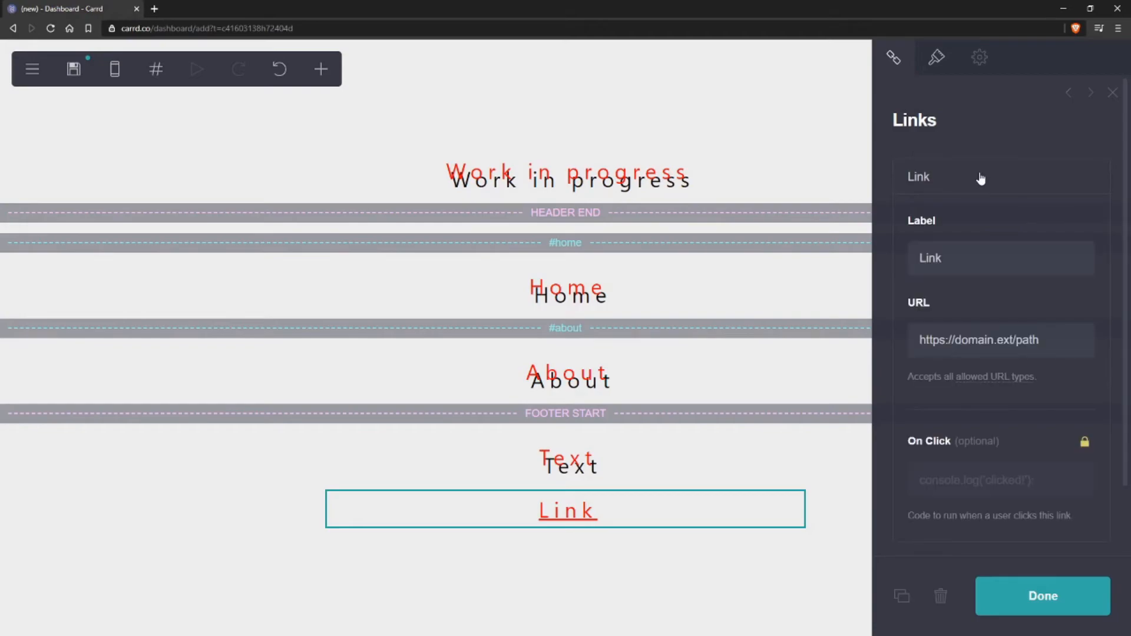
{"action": "left_click", "coordinate": [1058, 339]}
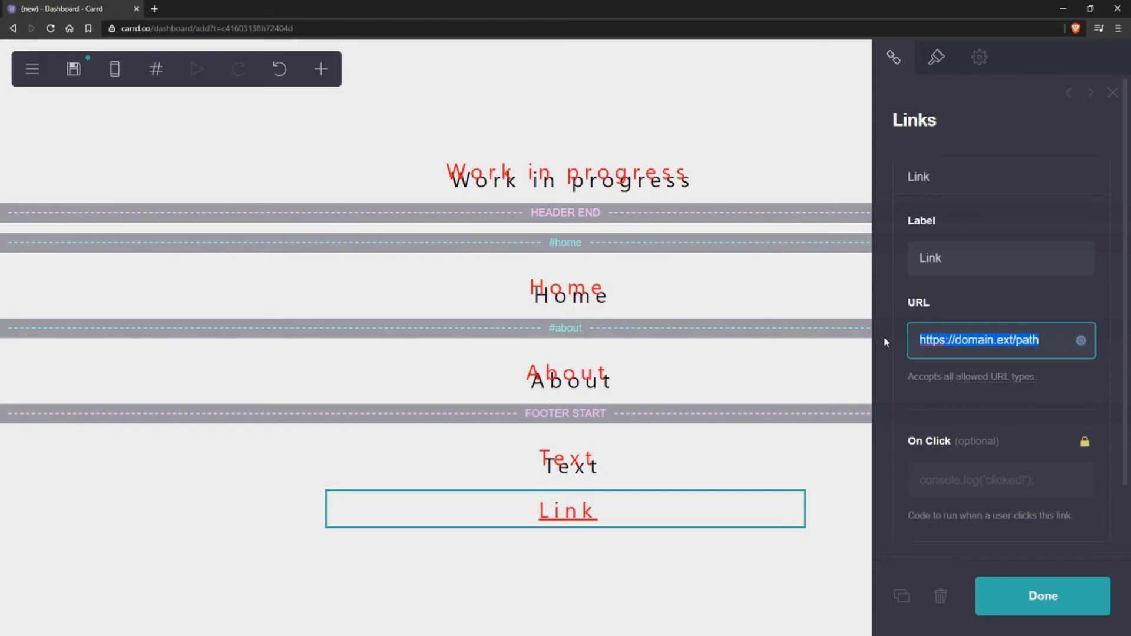
{"action": "type", "text": "#home"}
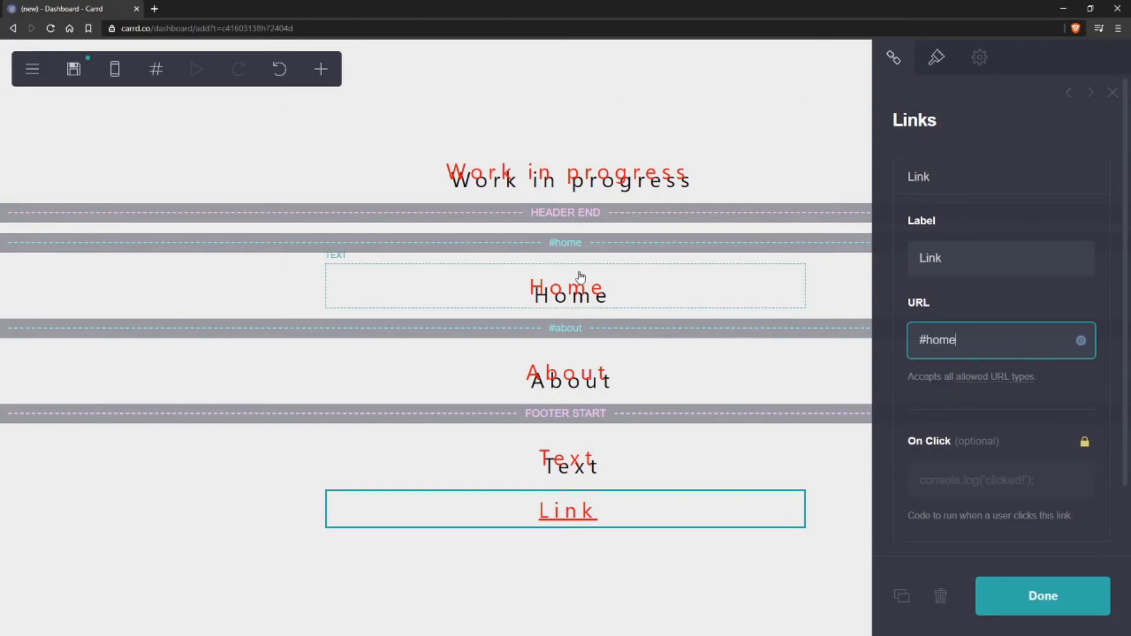
{"action": "left_click", "coordinate": [959, 300]}
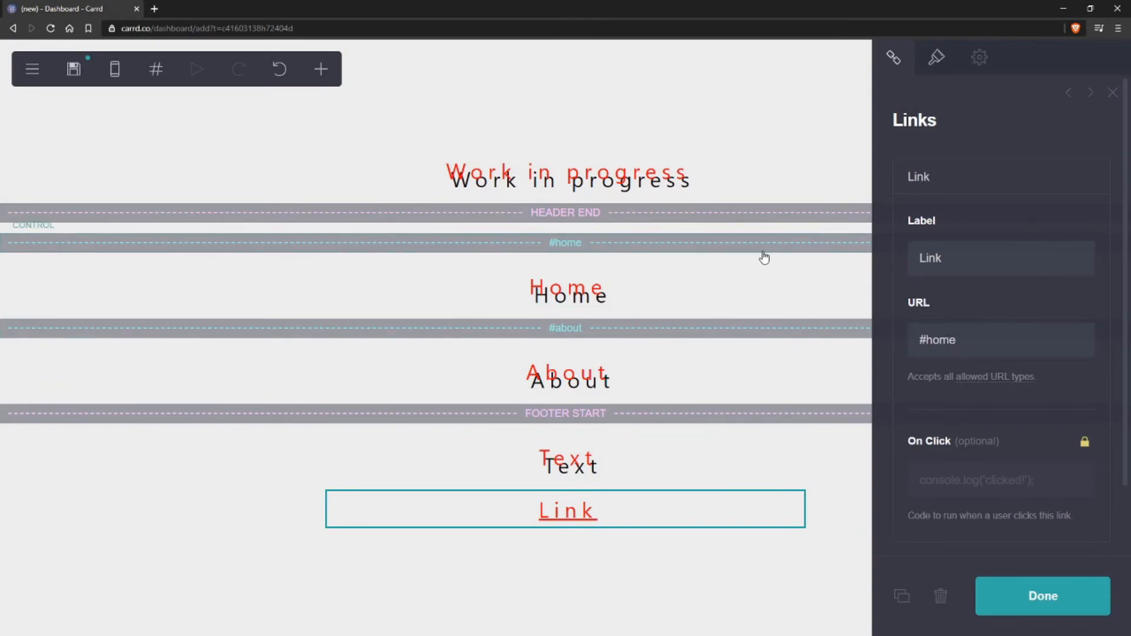
{"action": "left_click", "coordinate": [967, 257]}
{"action": "type", "text": "Home"}
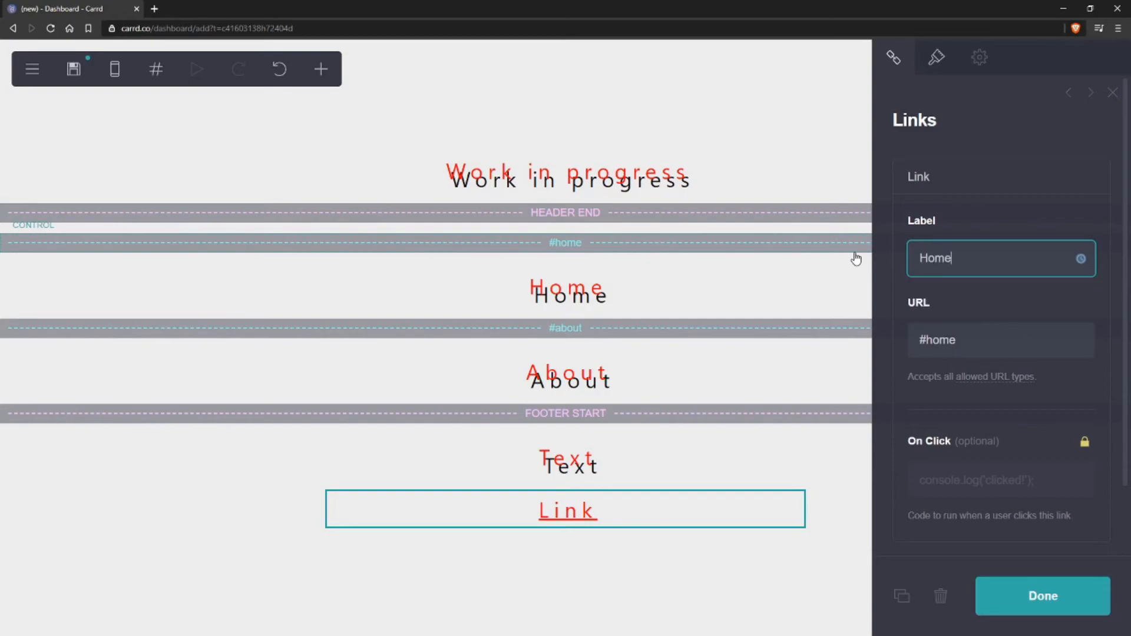
{"action": "left_click", "coordinate": [909, 284]}
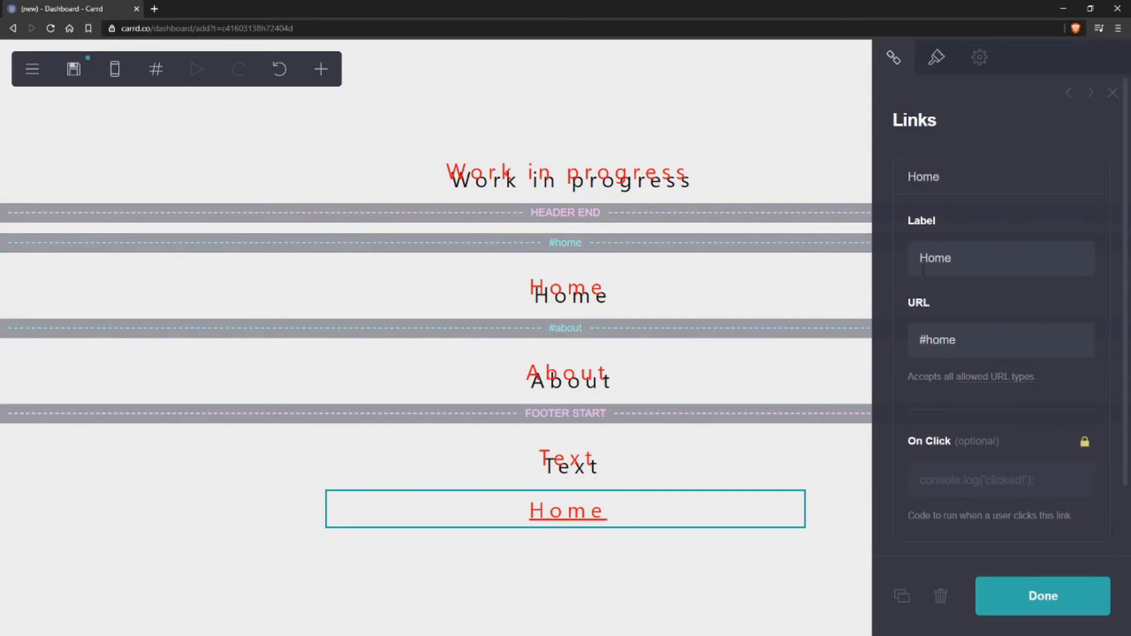
{"action": "left_click", "coordinate": [977, 341]}
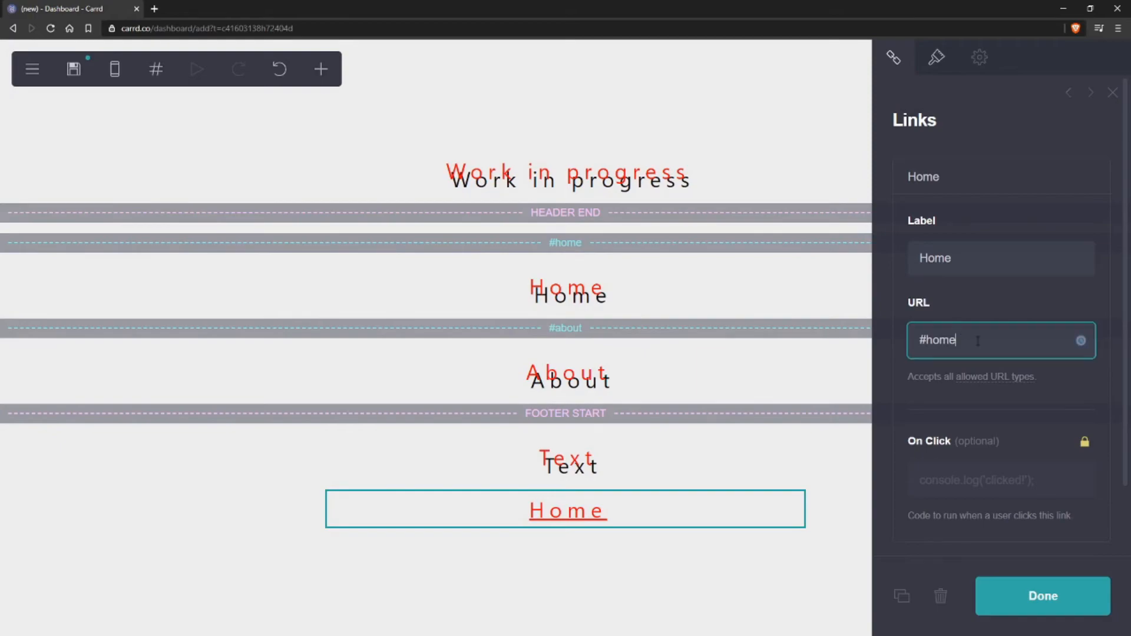
{"action": "left_click", "coordinate": [961, 291]}
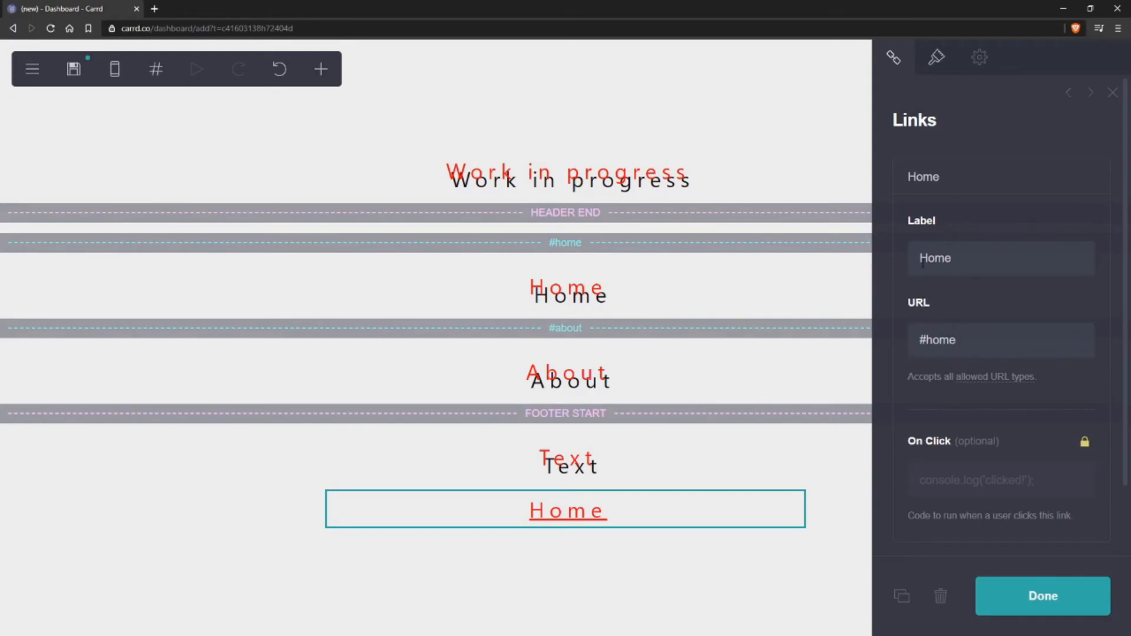
{"action": "left_click", "coordinate": [946, 186]}
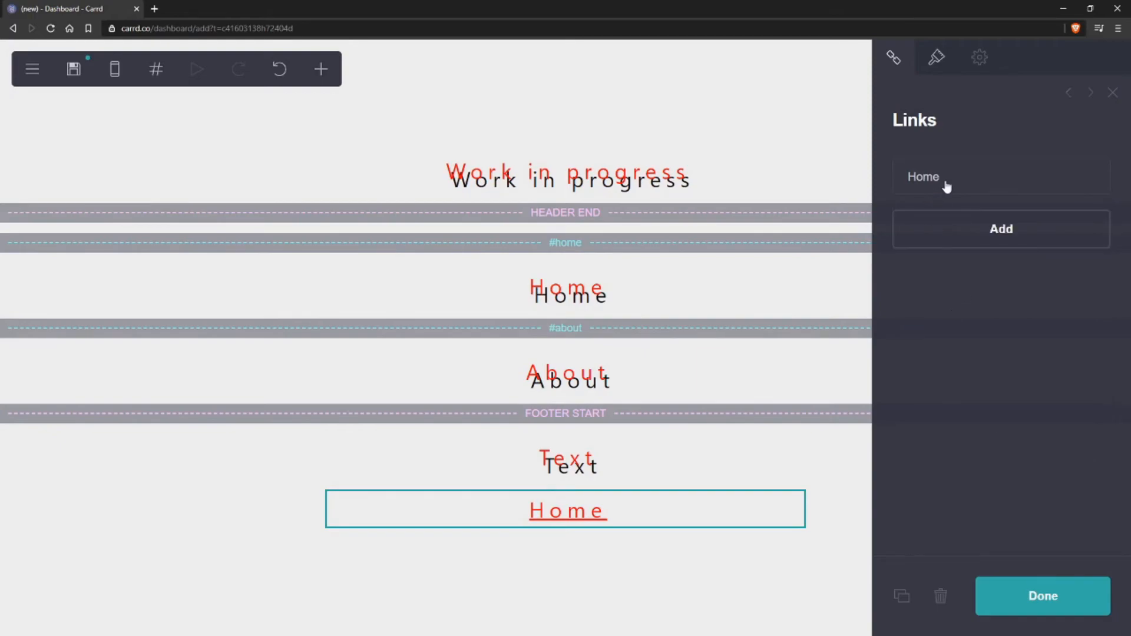
Add a second footer link labelled "About" with the URL #about
{"action": "left_click", "coordinate": [987, 235]}
{"action": "left_click", "coordinate": [976, 288]}
{"action": "type", "text": "About"}
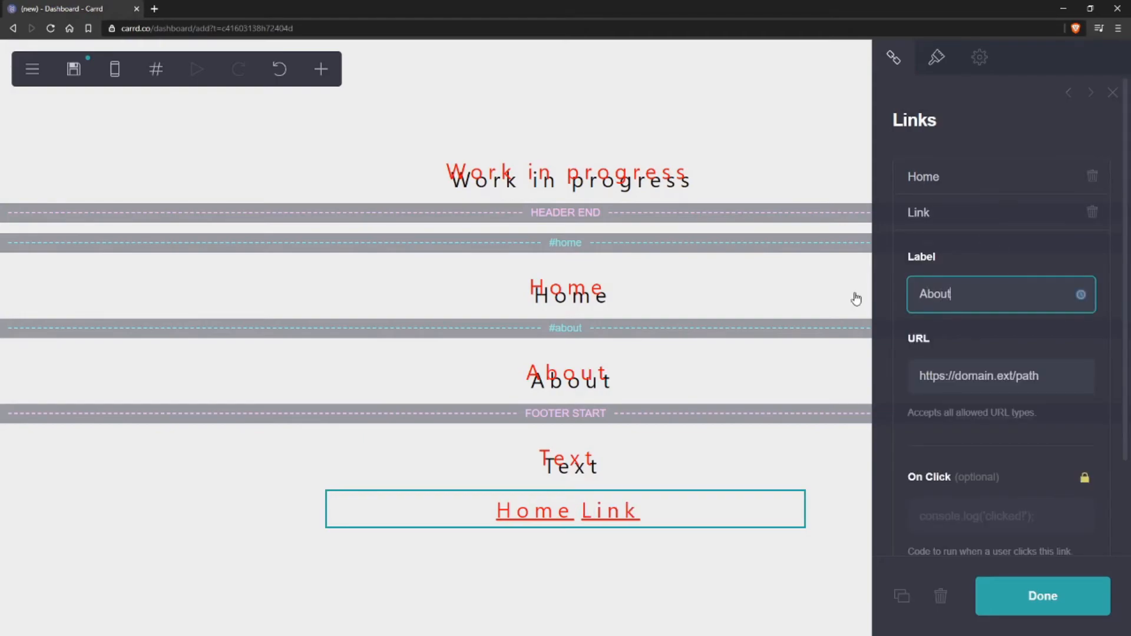
{"action": "key", "text": "Tab"}
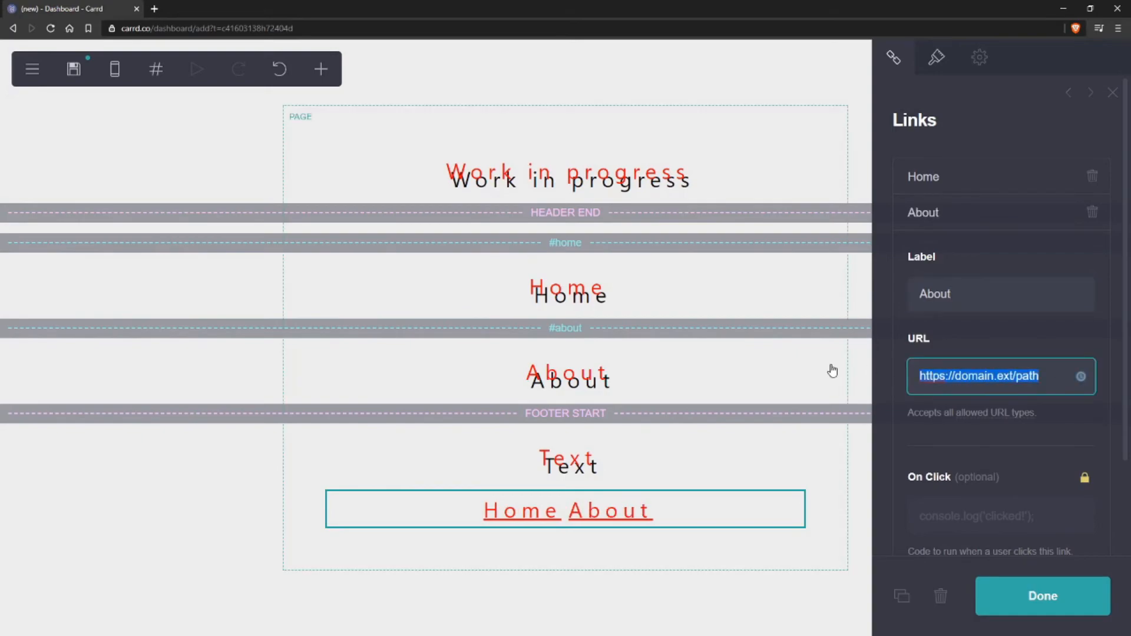
{"action": "type", "text": "#abou"}
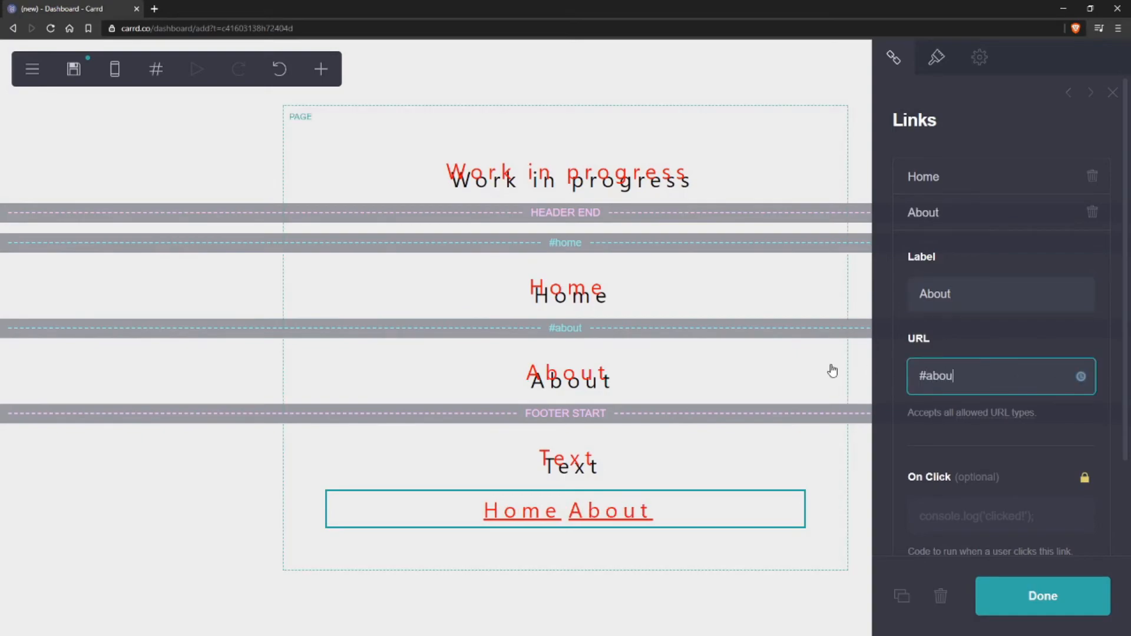
{"action": "type", "text": "t"}
{"action": "left_click", "coordinate": [906, 337]}
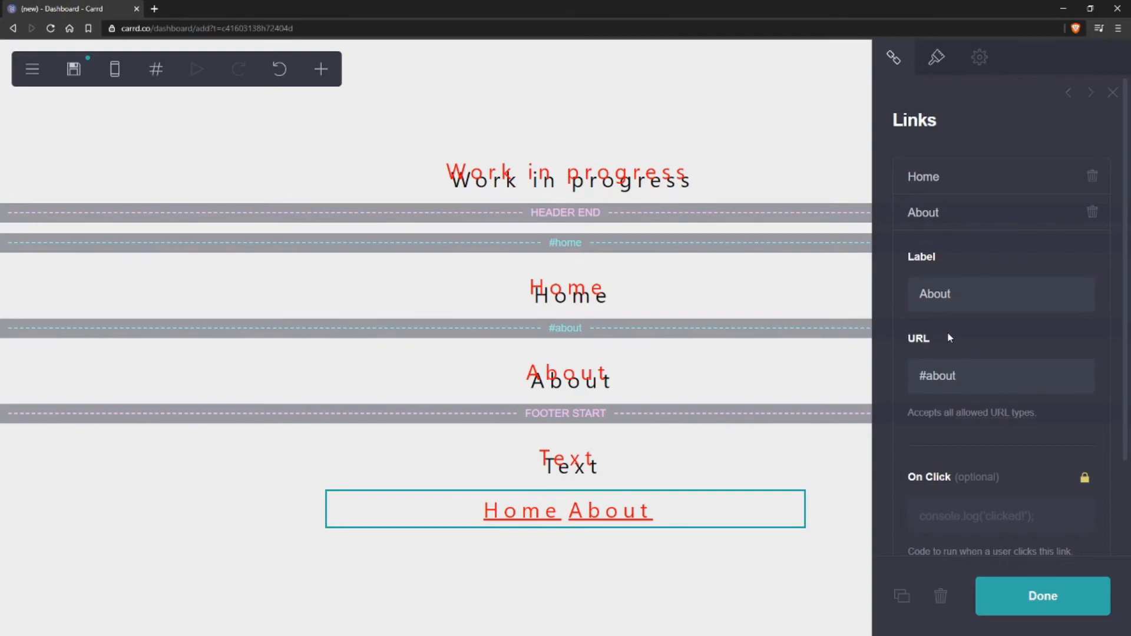
Change the footer text to "Footer" and the header's "Work in progress" text to "Header"
{"action": "left_click", "coordinate": [583, 467]}
{"action": "type", "text": "Footer"}
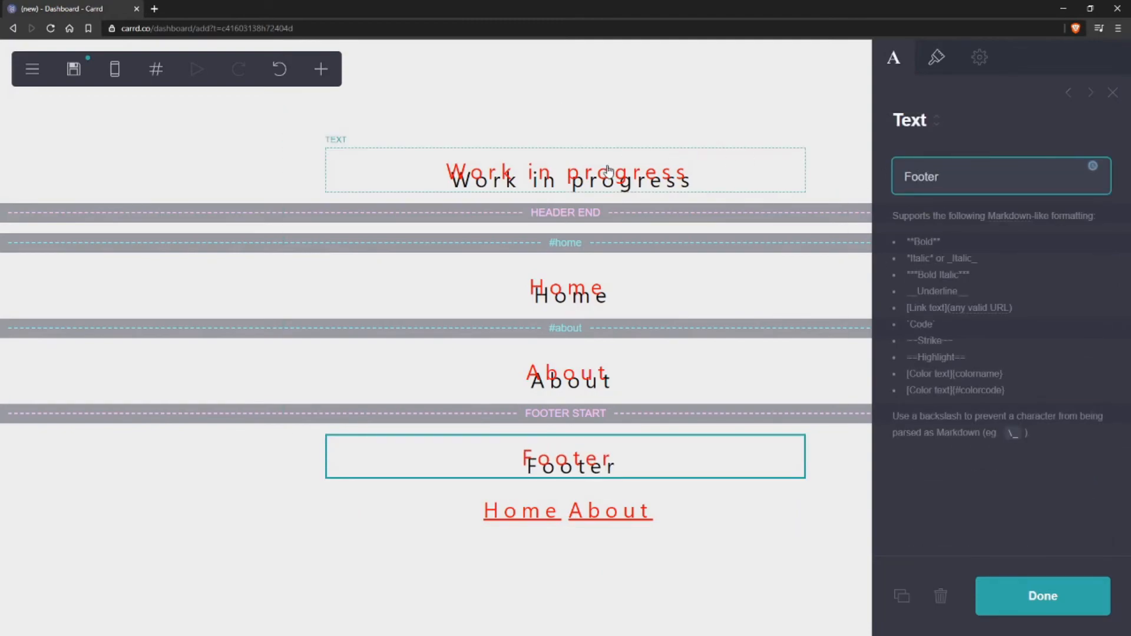
{"action": "left_click", "coordinate": [609, 171]}
{"action": "type", "text": "Header"}
{"action": "left_click", "coordinate": [759, 78]}
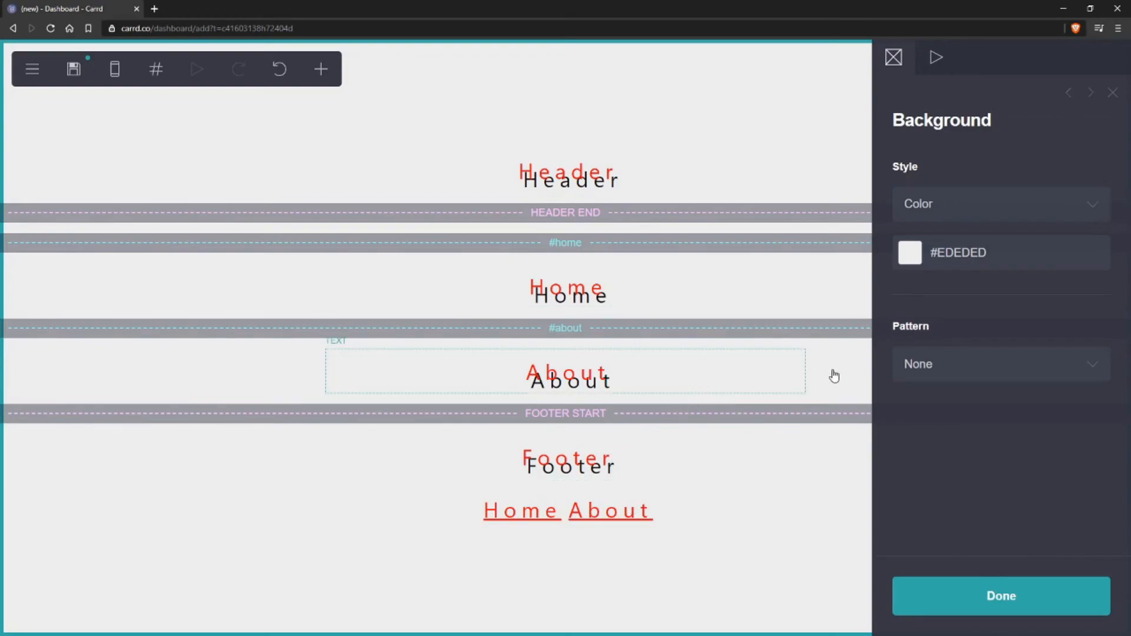
{"action": "left_click", "coordinate": [1002, 608]}
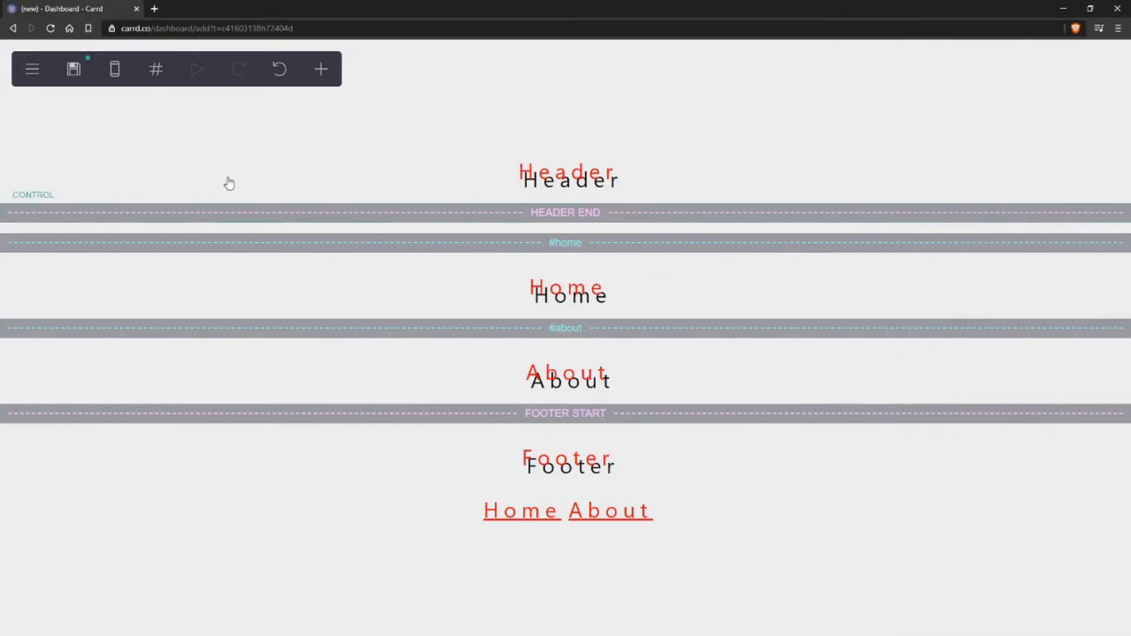
Open the publish settings and enter "Example" as both the site title and the description
{"action": "left_click", "coordinate": [73, 69]}
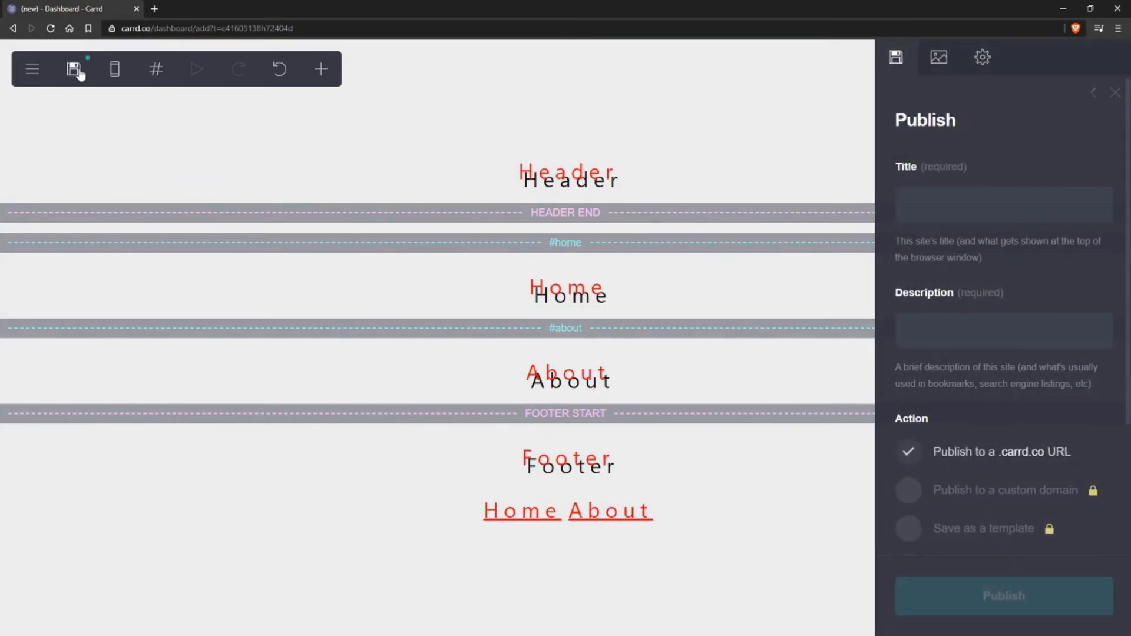
{"action": "left_click", "coordinate": [980, 195]}
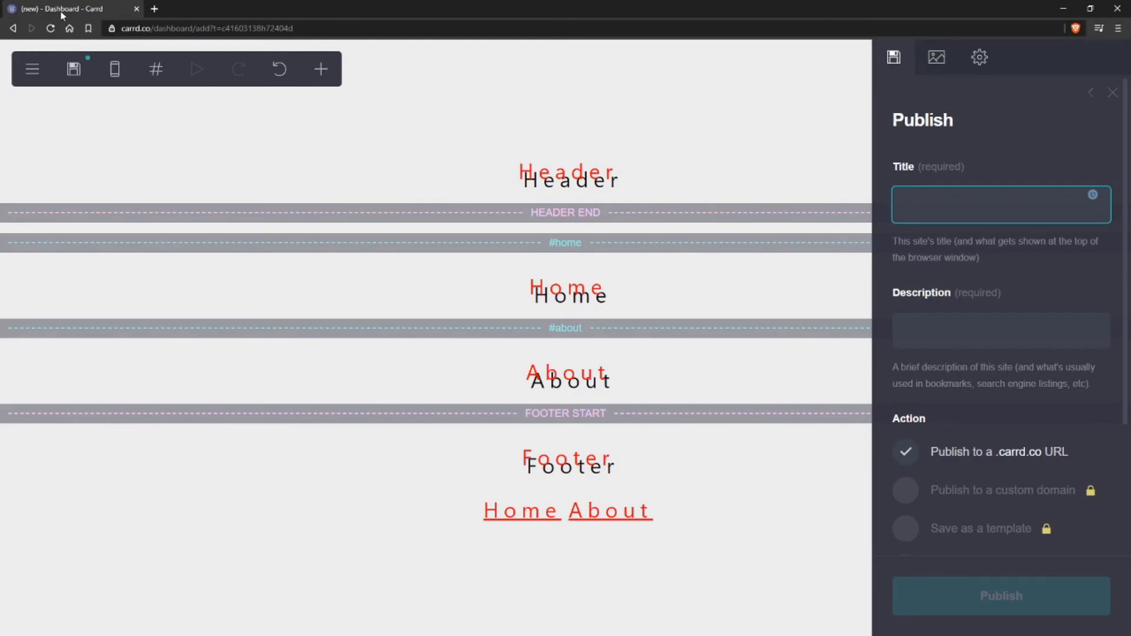
{"action": "type", "text": "Example"}
{"action": "left_click", "coordinate": [961, 342]}
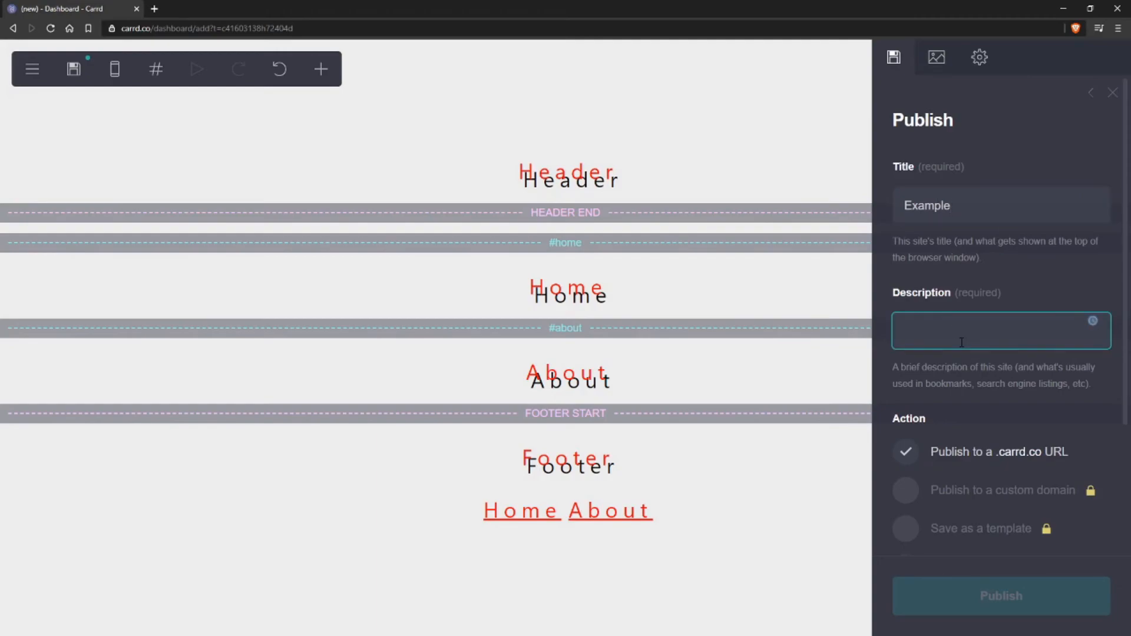
{"action": "type", "text": "Example"}
{"action": "left_click", "coordinate": [1050, 293]}
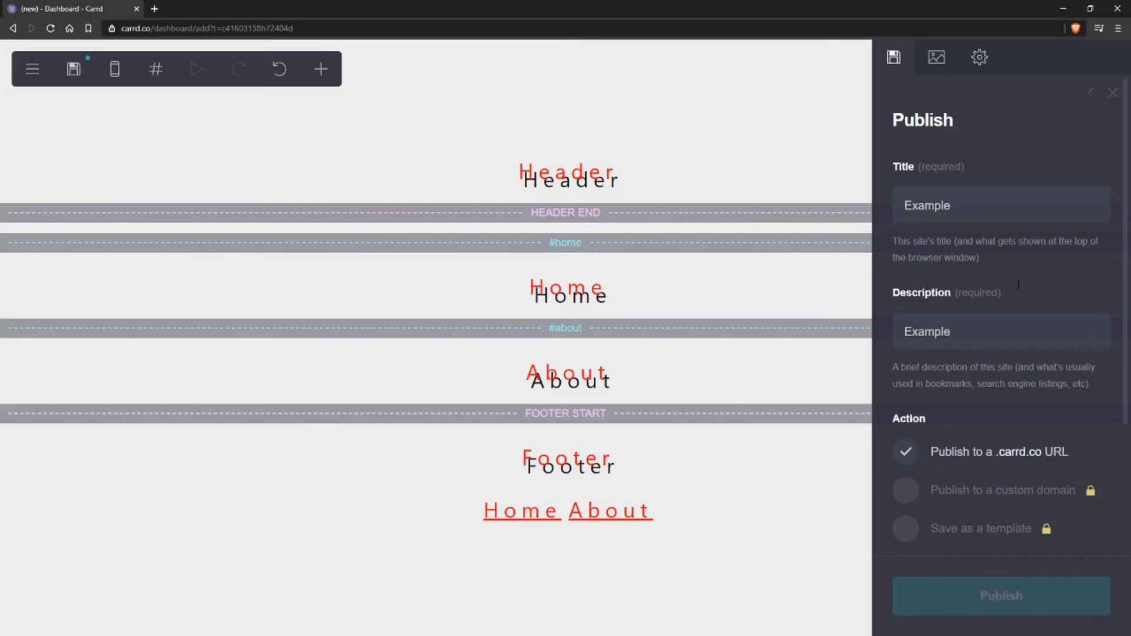
Try the site names "example" and "example_tutorial" for the .carrd.co URL, and clear the entry
{"action": "scroll", "coordinate": [1018, 290], "scroll_direction": "down", "scroll_amount": 3}
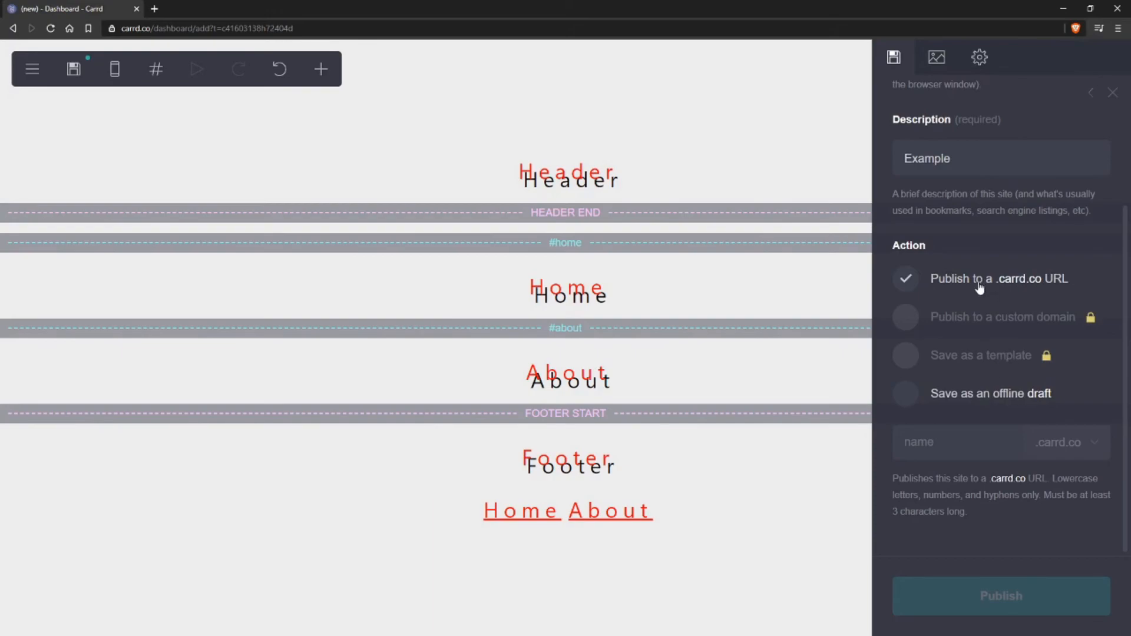
{"action": "left_click", "coordinate": [949, 446]}
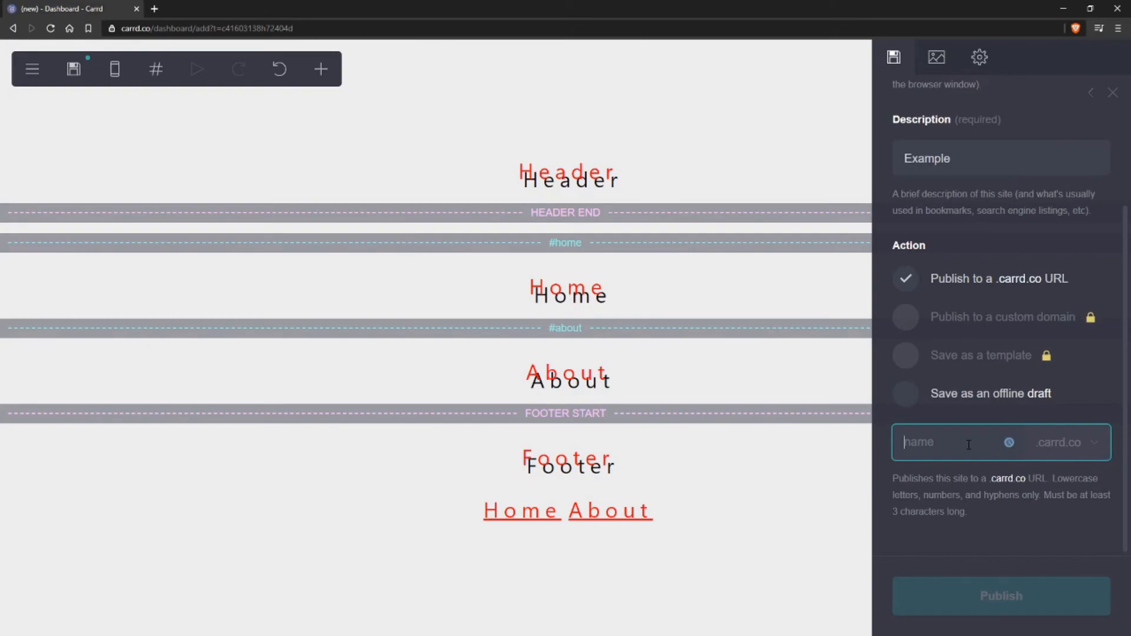
{"action": "type", "text": "example"}
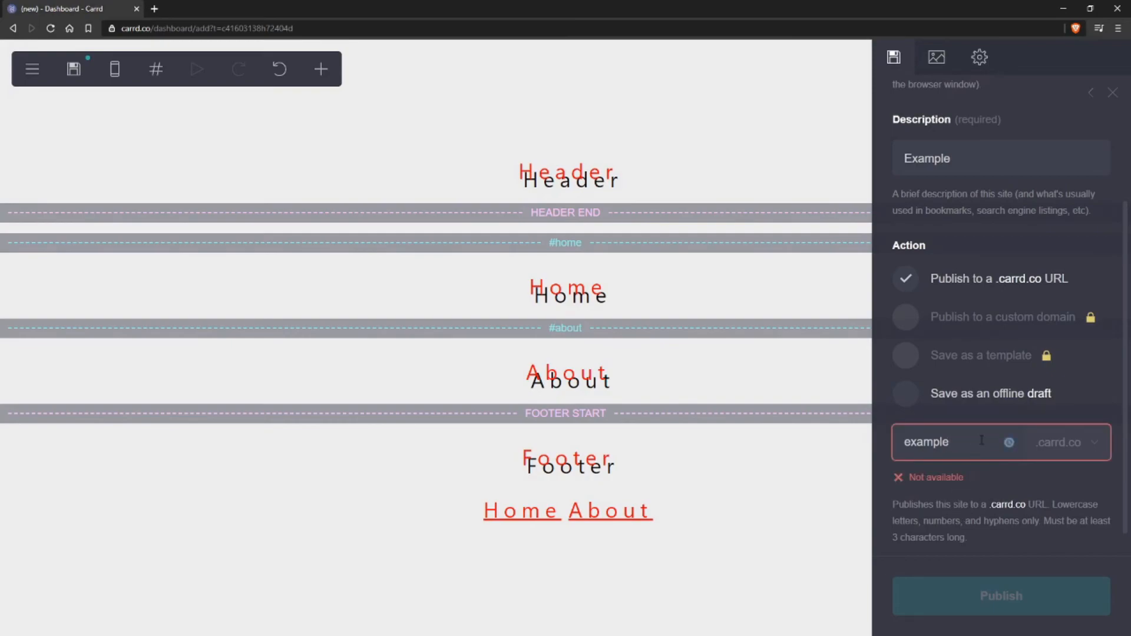
{"action": "type", "text": "_tutorial"}
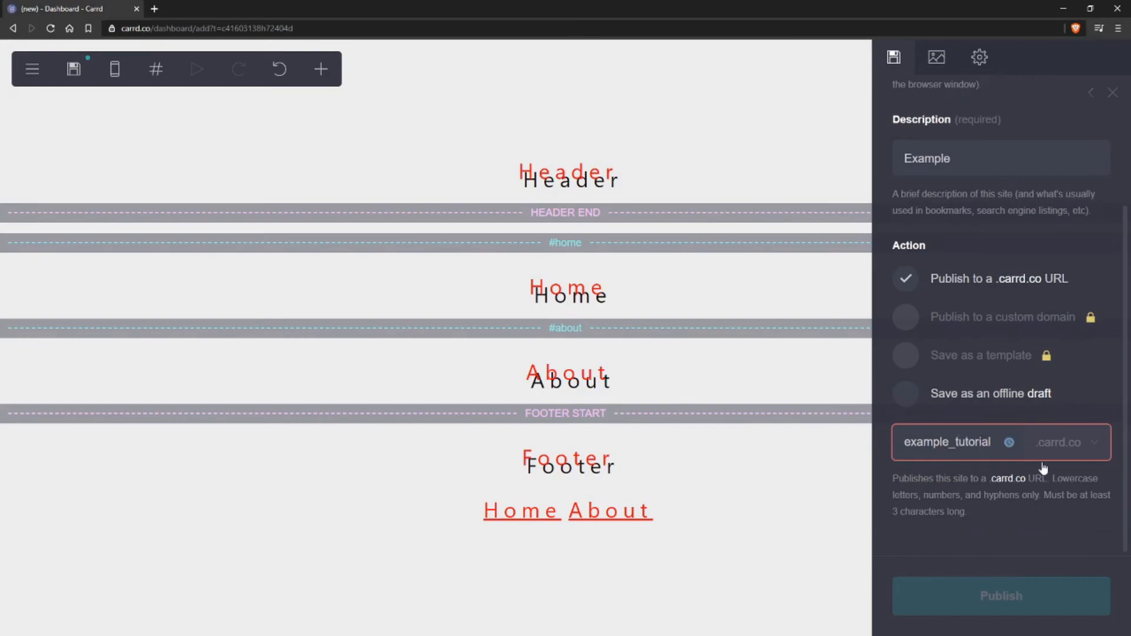
{"action": "key", "text": "ctrl+a"}
{"action": "key", "text": "BackSpace"}
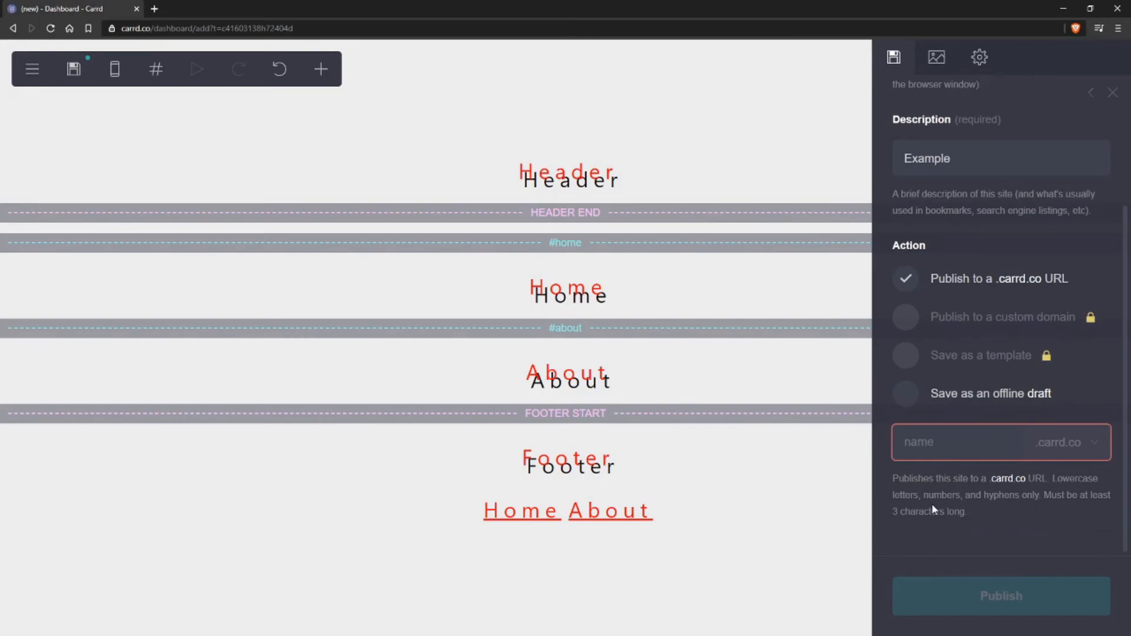
Enter the site name exampletut with the .carrd.co ending and publish the site
{"action": "type", "text": "exampletut"}
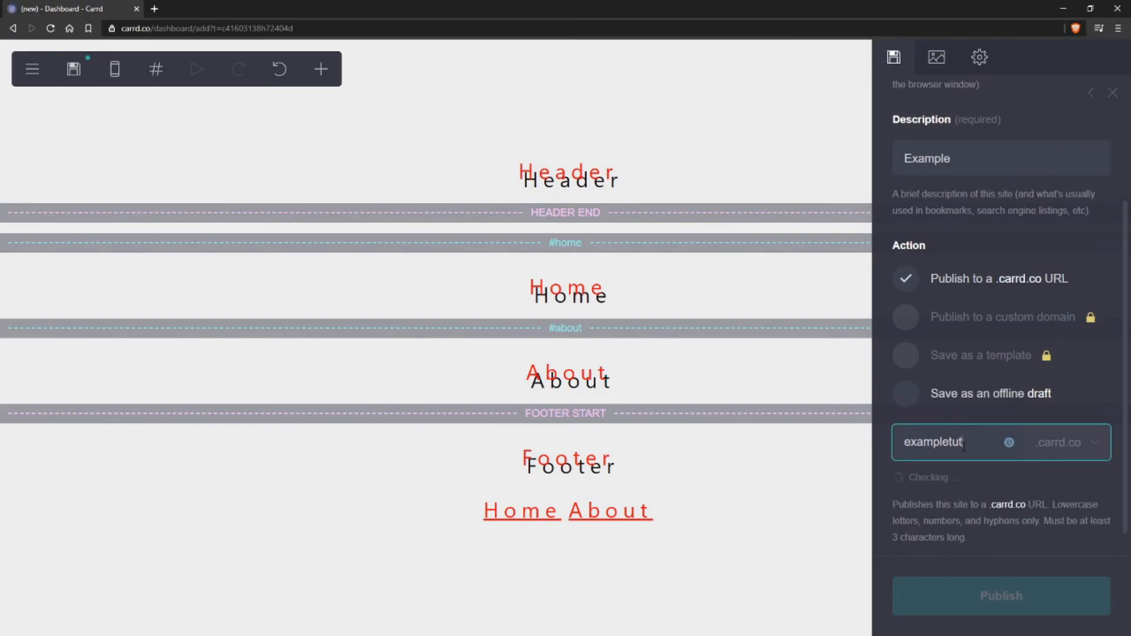
{"action": "left_click", "coordinate": [955, 515]}
{"action": "scroll", "coordinate": [959, 511], "scroll_direction": "down", "scroll_amount": 1}
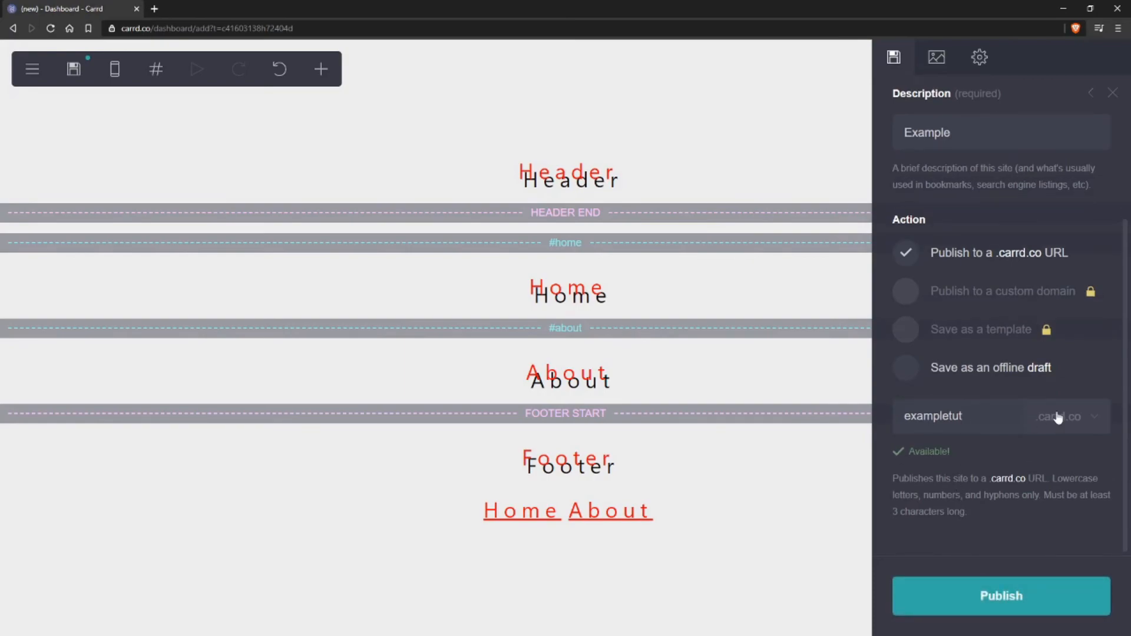
{"action": "left_click", "coordinate": [1095, 417]}
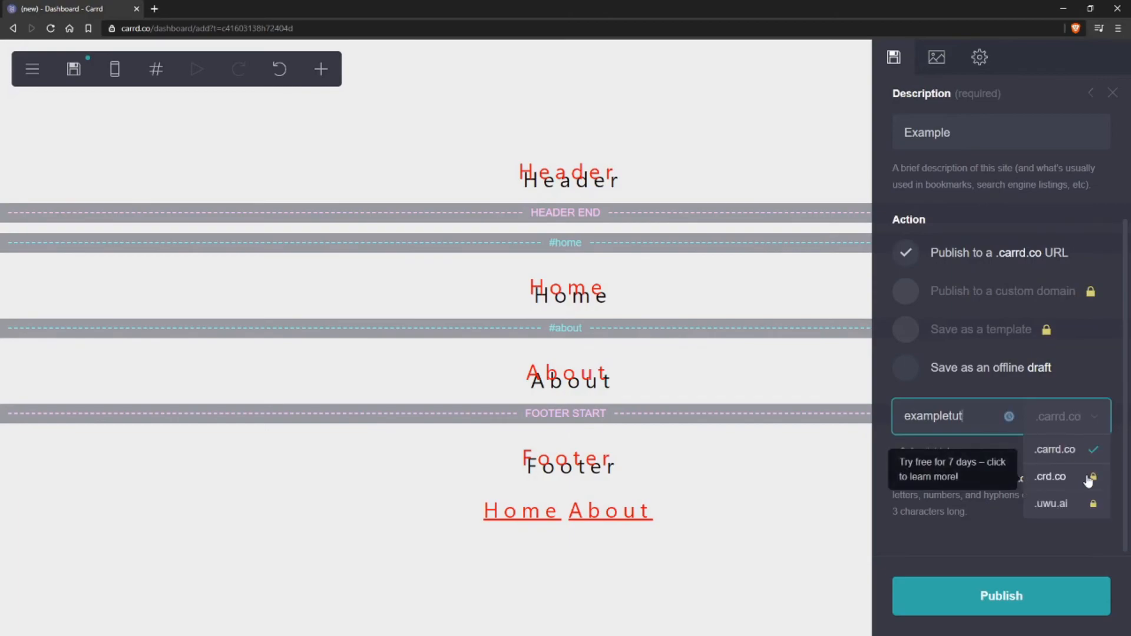
{"action": "left_click", "coordinate": [1061, 451]}
{"action": "left_click", "coordinate": [954, 480]}
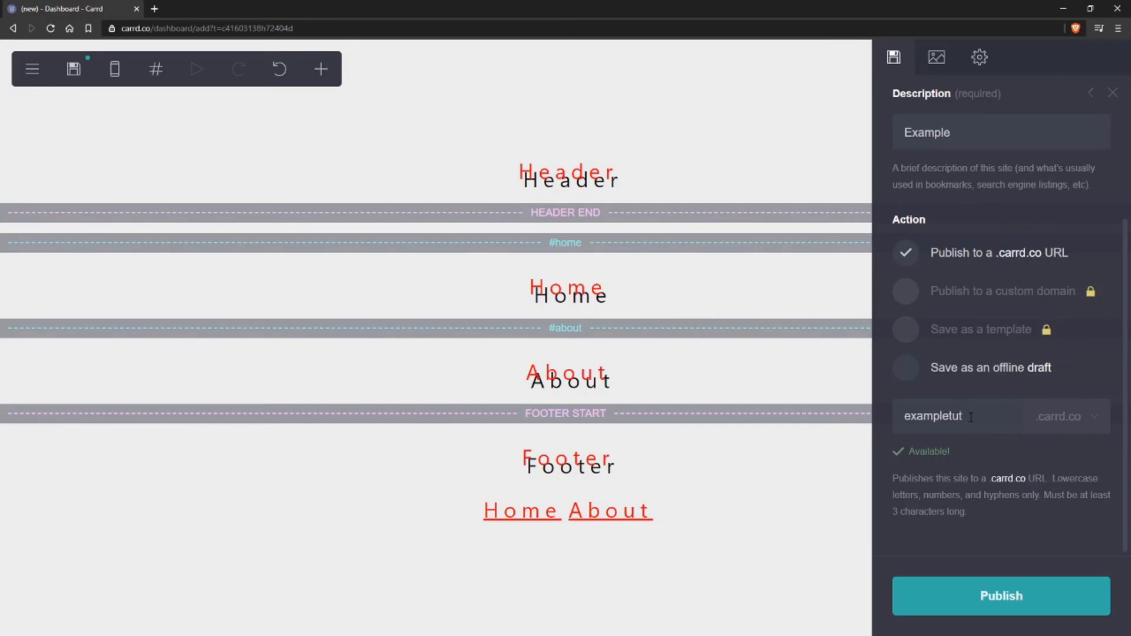
{"action": "left_click", "coordinate": [992, 589]}
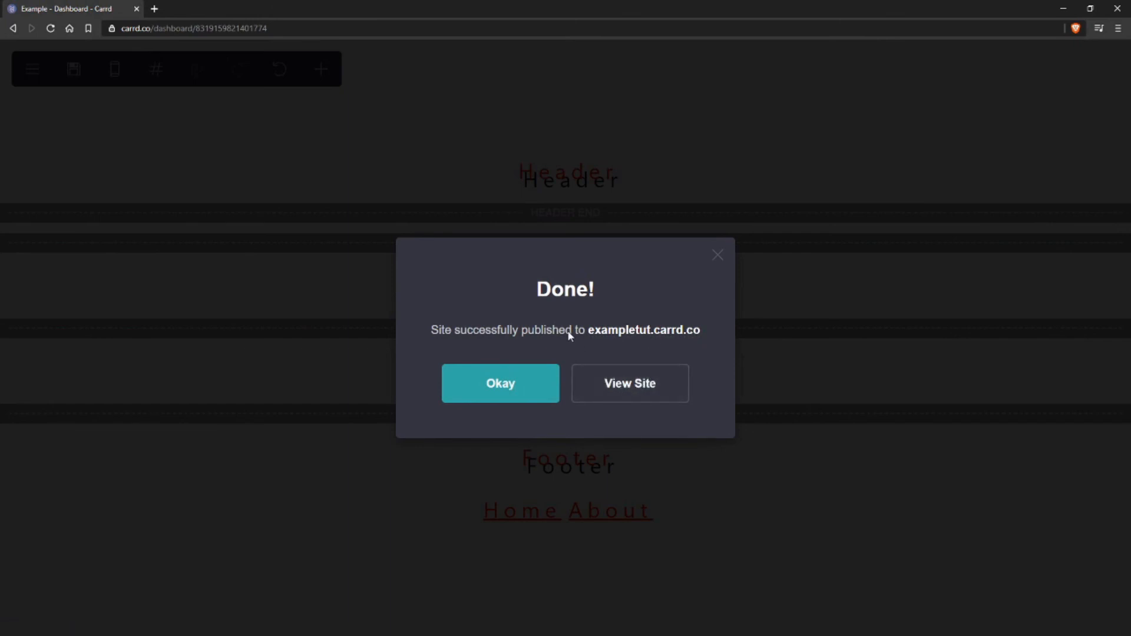
Open the published site and examine its address and its header, home and footer texts
{"action": "left_click", "coordinate": [638, 386]}
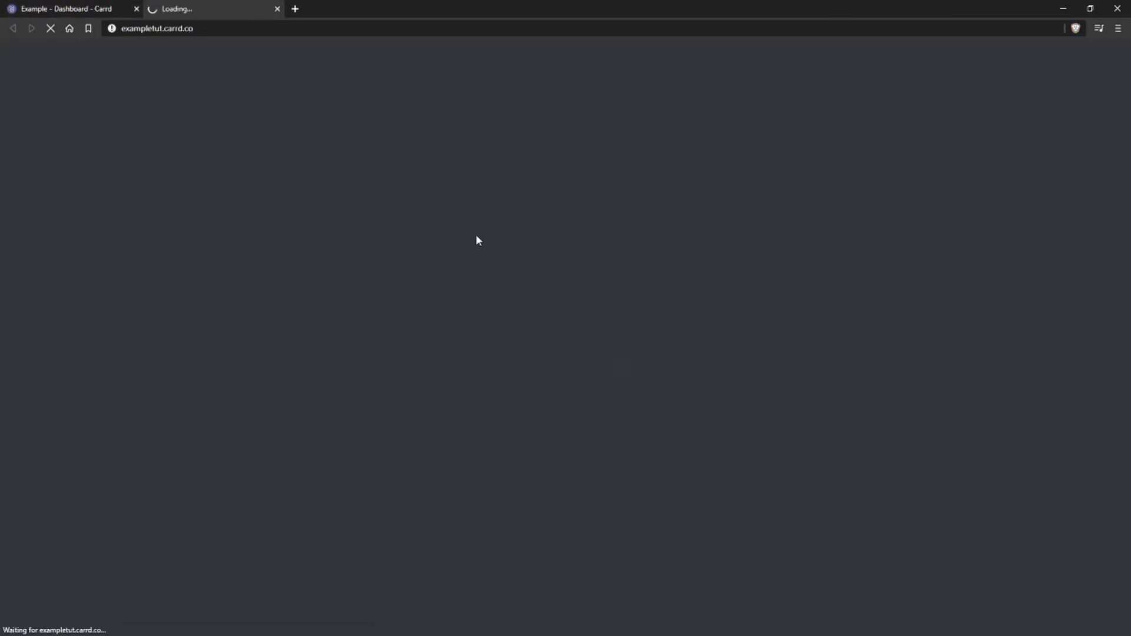
{"action": "left_click", "coordinate": [212, 31]}
{"action": "left_click", "coordinate": [147, 29]}
{"action": "double_click", "coordinate": [177, 28]}
{"action": "left_click", "coordinate": [264, 27]}
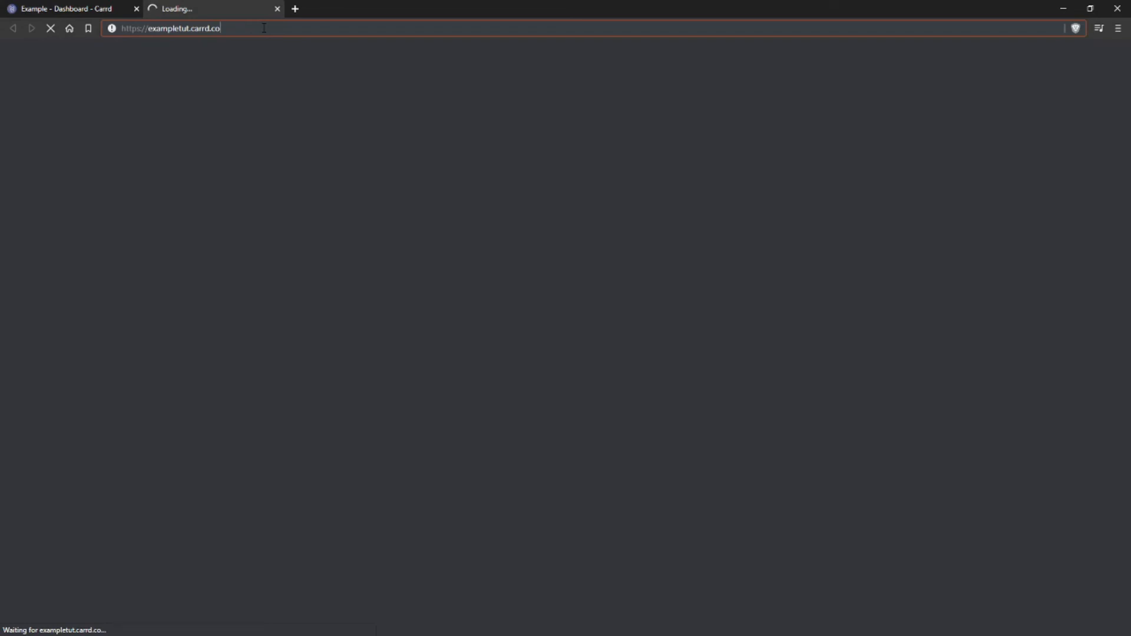
{"action": "left_click", "coordinate": [568, 355]}
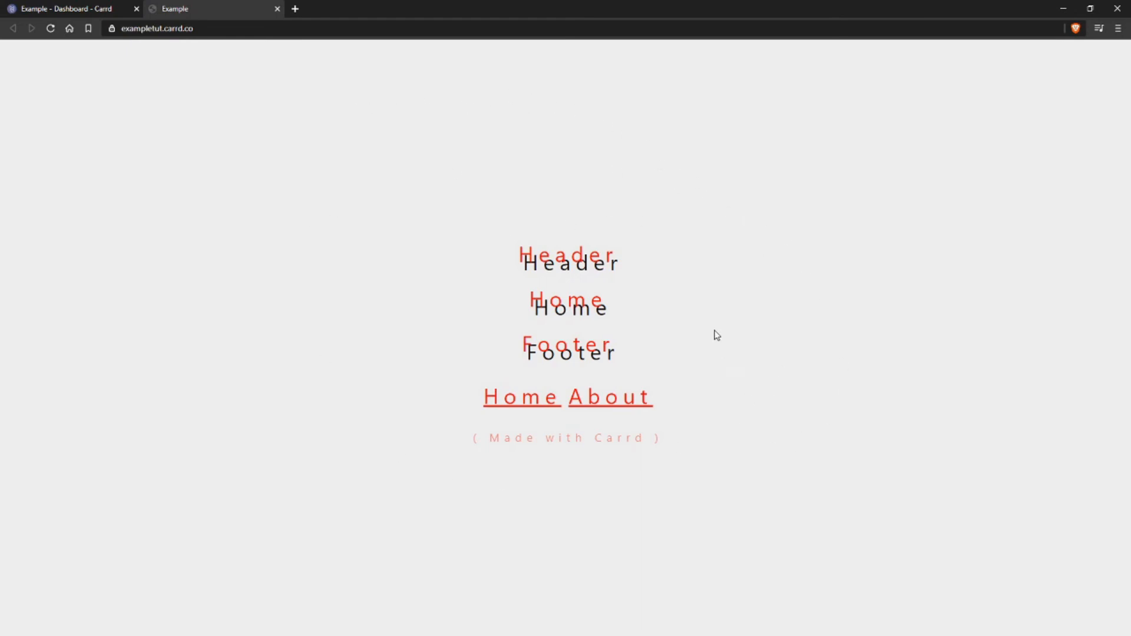
{"action": "left_click_drag", "start_coordinate": [519, 255], "coordinate": [639, 261]}
{"action": "left_click_drag", "start_coordinate": [529, 300], "coordinate": [615, 317]}
{"action": "left_click_drag", "start_coordinate": [521, 344], "coordinate": [660, 347]}
Return to the site editor, dismiss the publish confirmation and check the text in the about section
{"action": "left_click", "coordinate": [64, 8]}
{"action": "left_click", "coordinate": [515, 386]}
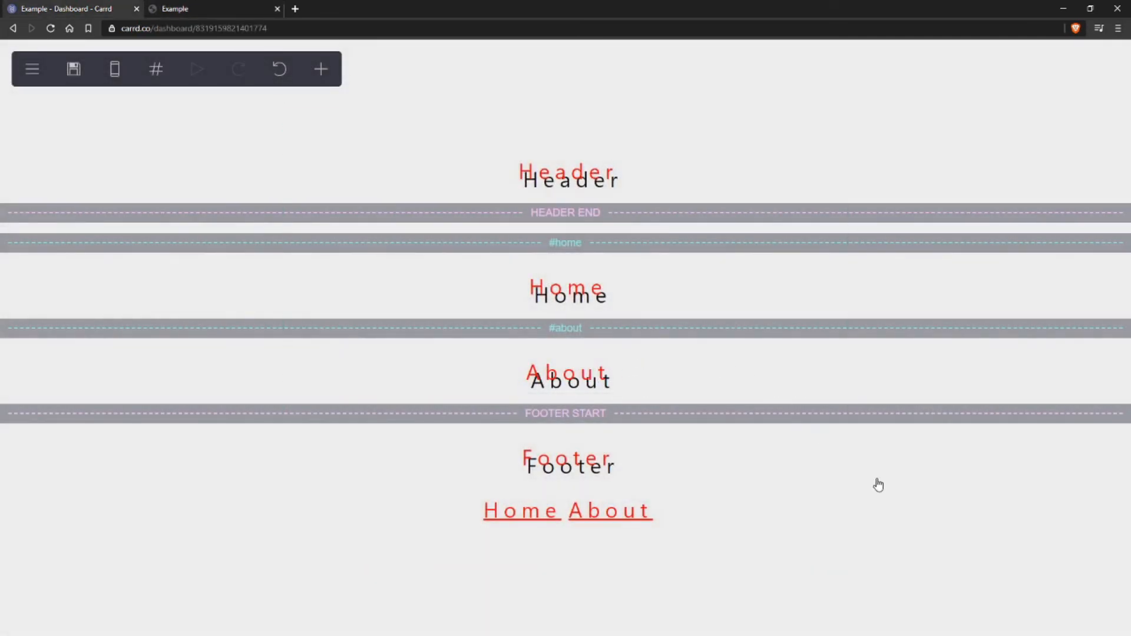
{"action": "left_click", "coordinate": [595, 382]}
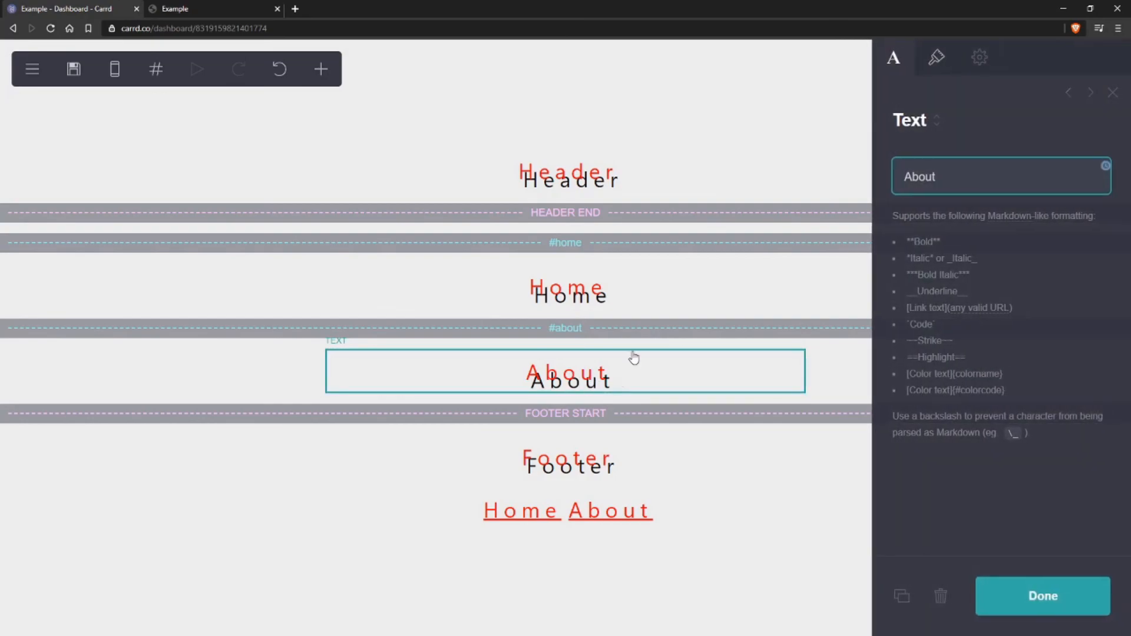
{"action": "left_click", "coordinate": [719, 88]}
Switch to the published site and test the footer links by alternating between the About and Home sections
{"action": "left_click", "coordinate": [201, 11]}
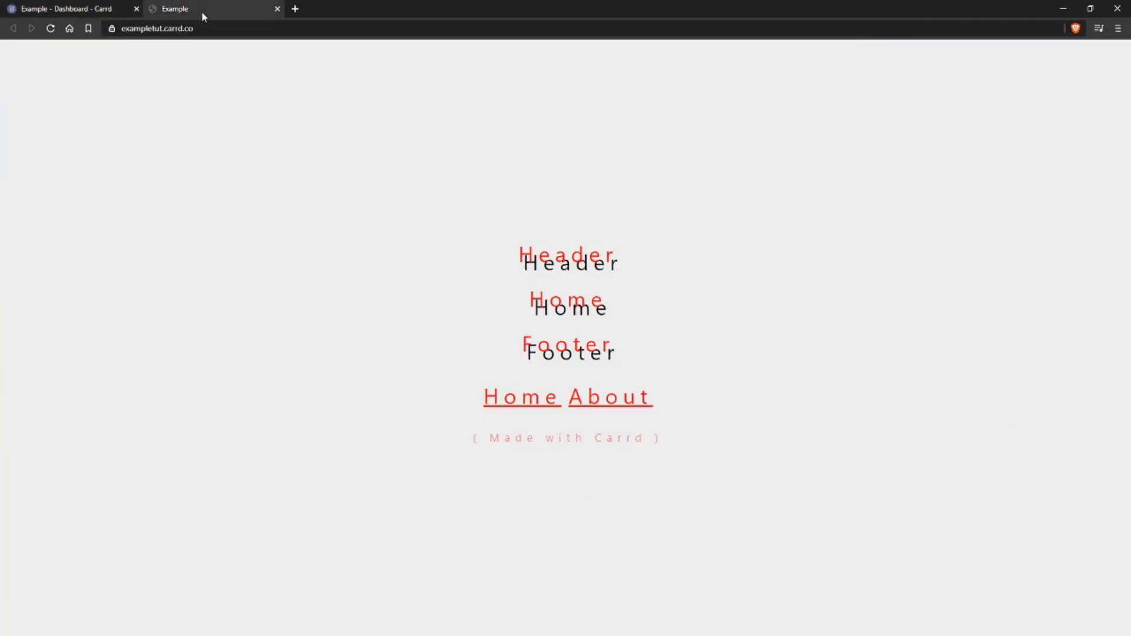
{"action": "left_click", "coordinate": [604, 403]}
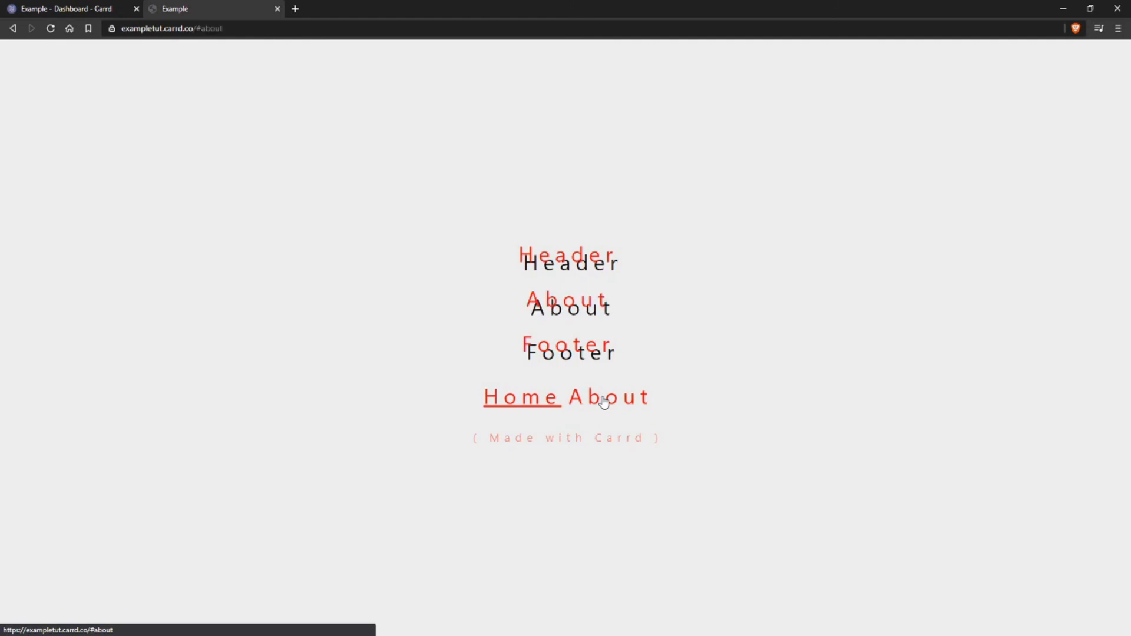
{"action": "left_click_drag", "start_coordinate": [527, 302], "coordinate": [610, 306]}
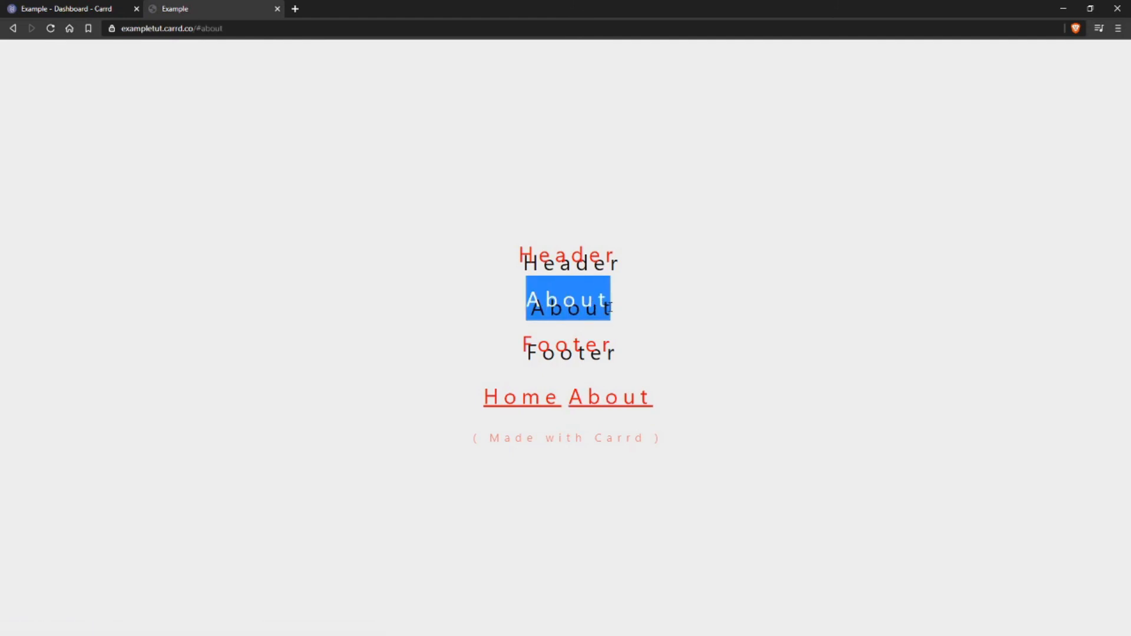
{"action": "left_click", "coordinate": [554, 298]}
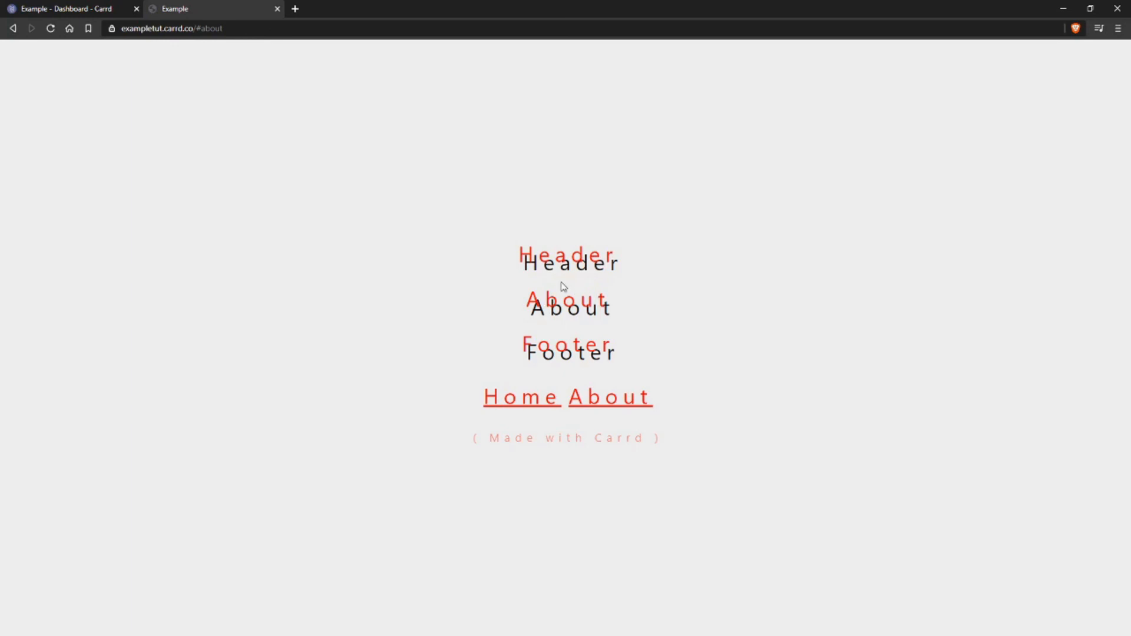
{"action": "left_click", "coordinate": [525, 405]}
{"action": "left_click", "coordinate": [599, 405]}
{"action": "left_click", "coordinate": [525, 404]}
{"action": "left_click", "coordinate": [593, 402]}
{"action": "left_click", "coordinate": [535, 402]}
{"action": "left_click", "coordinate": [602, 404]}
Return to the site editor and examine the main menu options and the page and background settings
{"action": "left_click", "coordinate": [100, 9]}
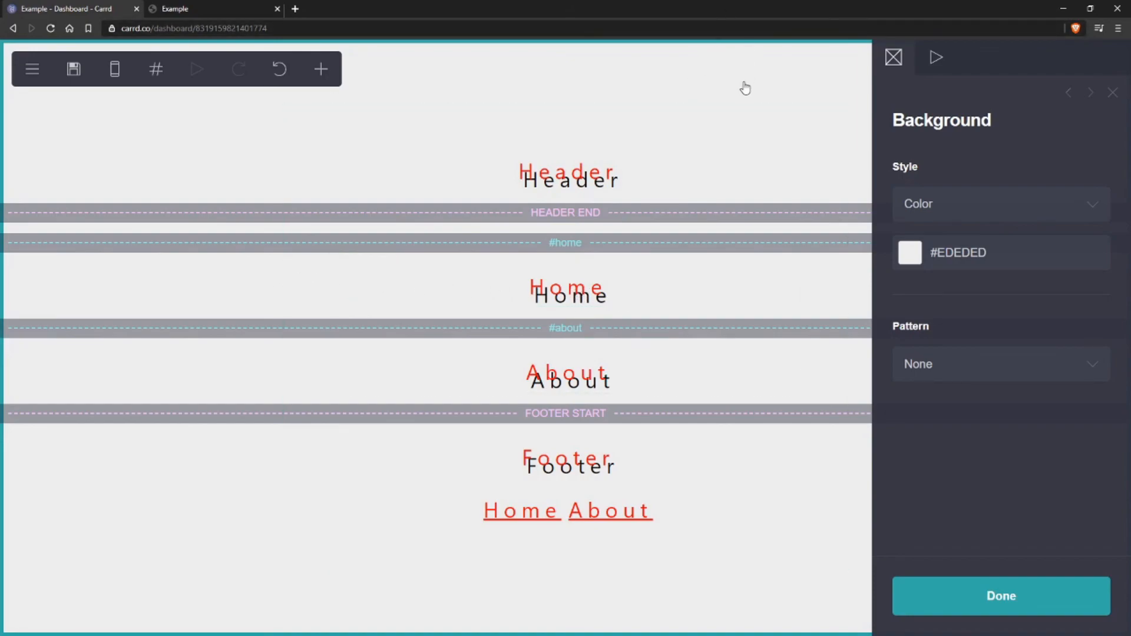
{"action": "left_click", "coordinate": [1008, 599]}
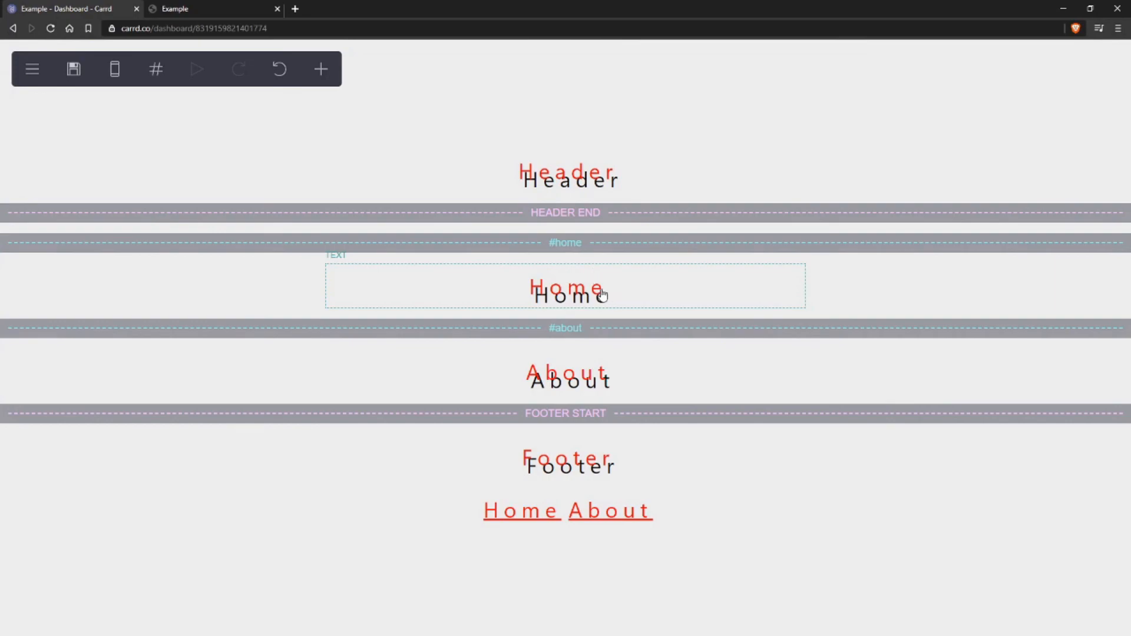
{"action": "left_click", "coordinate": [32, 74]}
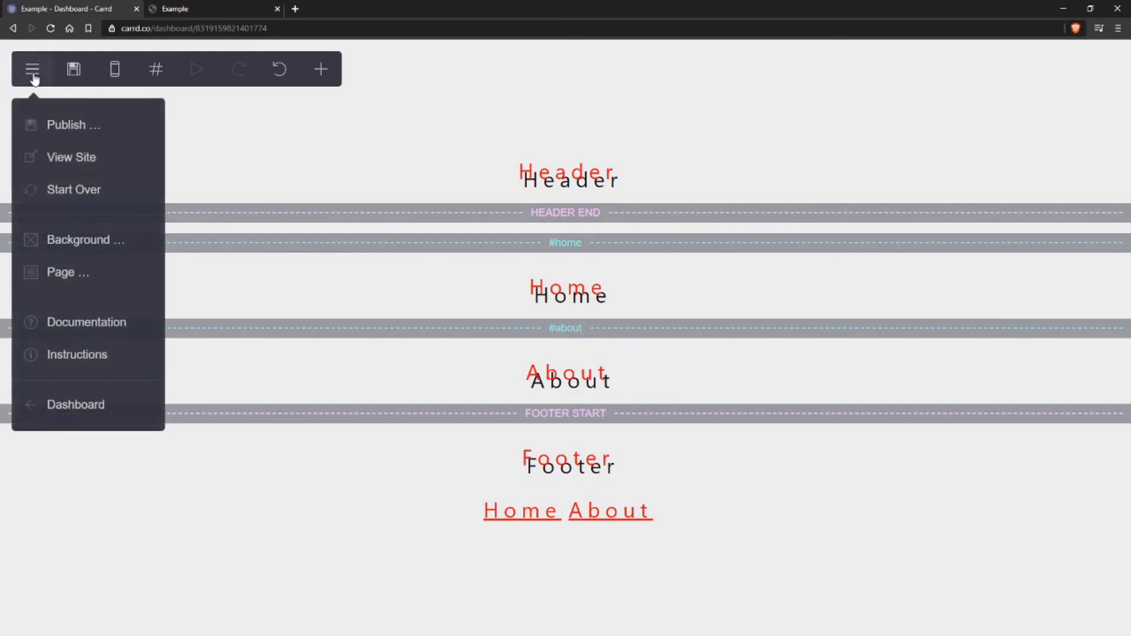
{"action": "left_click", "coordinate": [32, 73]}
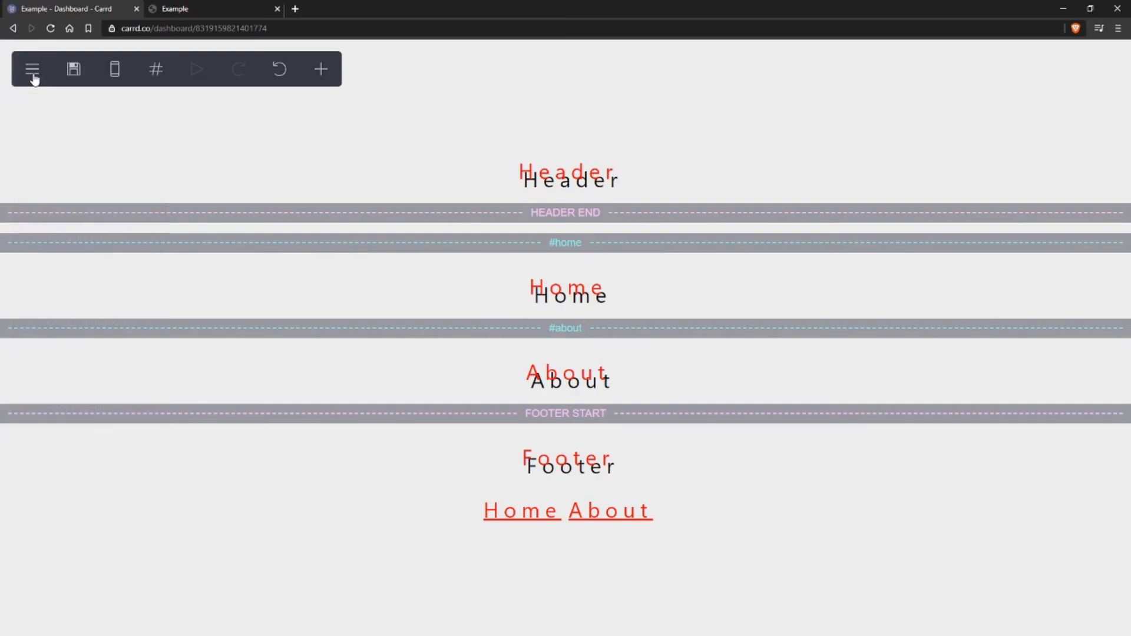
{"action": "left_click", "coordinate": [734, 124]}
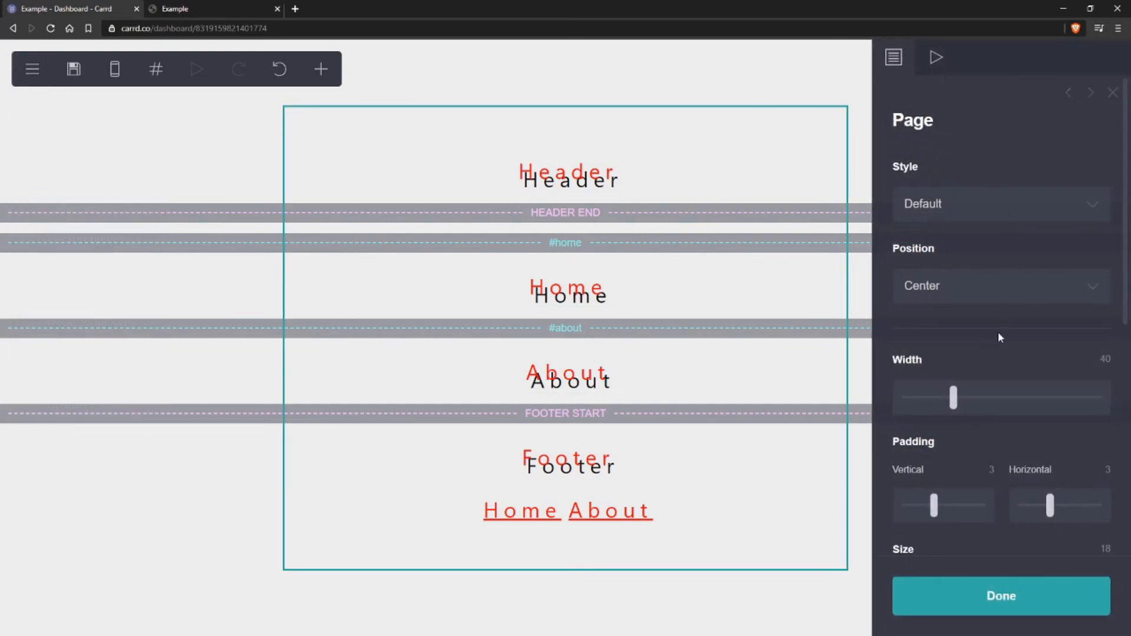
{"action": "scroll", "coordinate": [906, 337], "scroll_direction": "down", "scroll_amount": 3}
{"action": "scroll", "coordinate": [977, 344], "scroll_direction": "up", "scroll_amount": 3}
{"action": "left_click", "coordinate": [793, 62]}
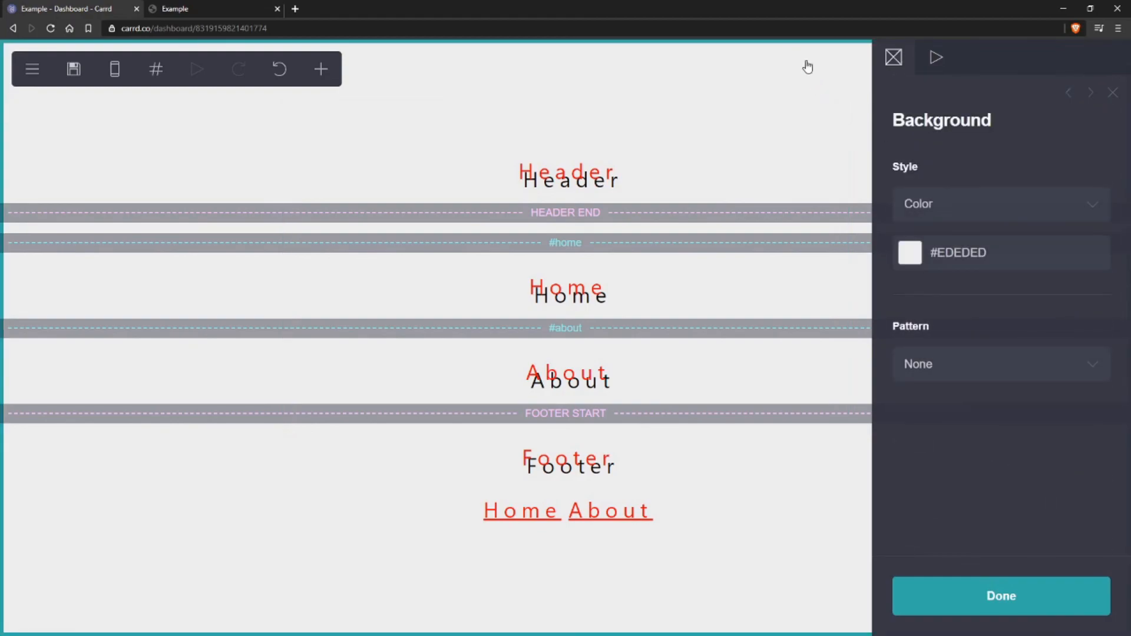
{"action": "left_click", "coordinate": [1112, 94]}
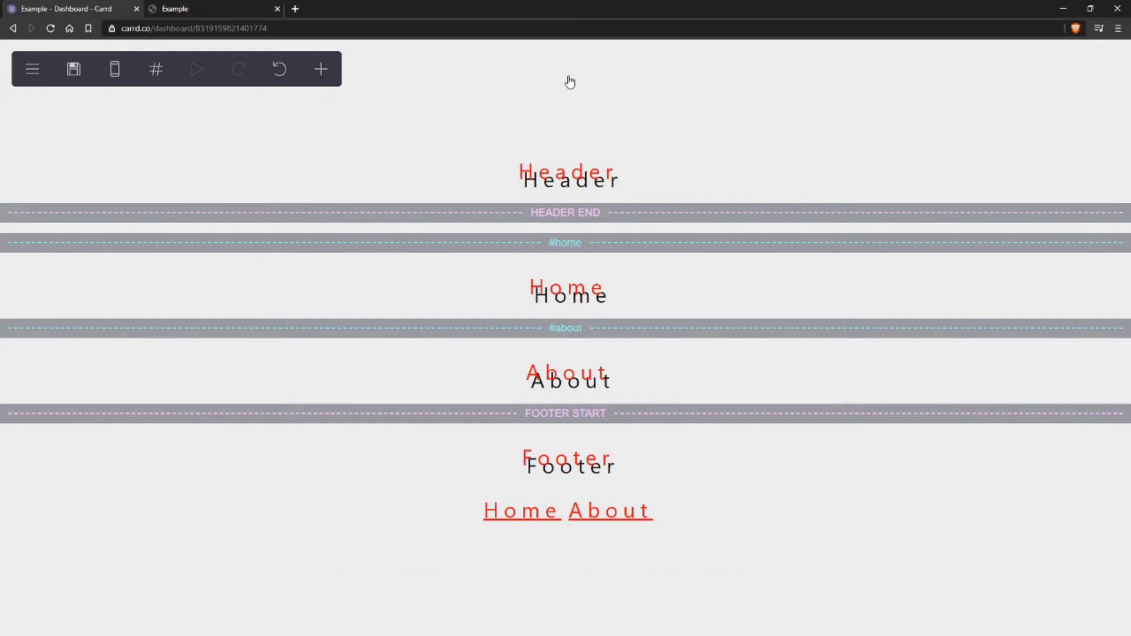